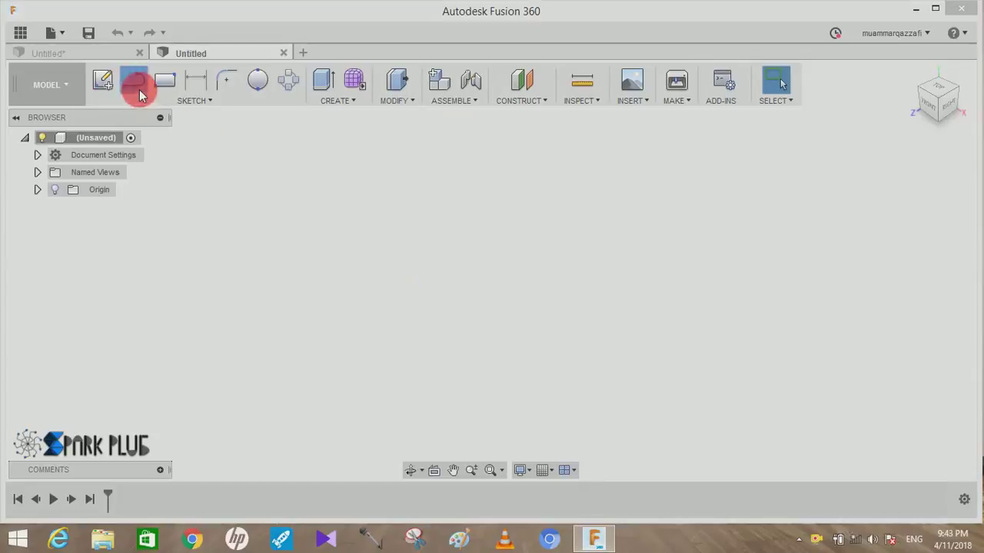
On the side plane, draw a 240 mm vertical line up from the origin
{"action": "left_click", "coordinate": [441, 257]}
{"action": "left_click", "coordinate": [491, 271]}
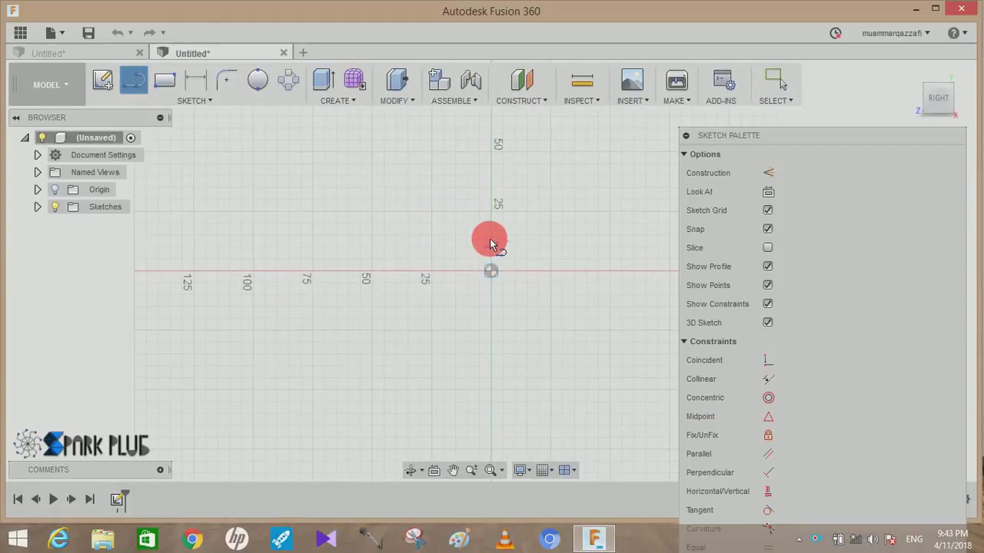
{"action": "middle_click_drag", "start_coordinate": [476, 213], "coordinate": [428, 302]}
{"action": "type", "text": "24"}
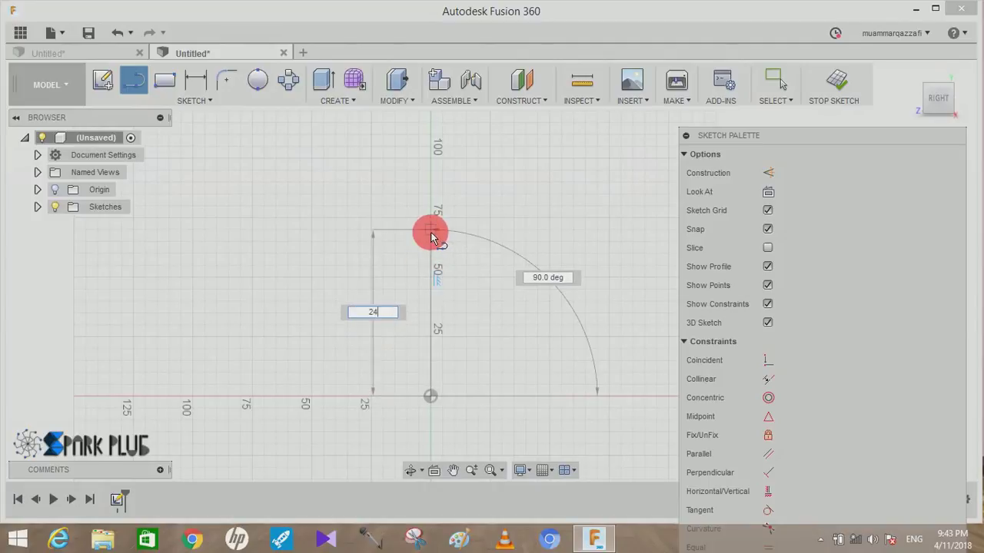
{"action": "type", "text": "0"}
{"action": "key", "text": "Return"}
{"action": "key", "text": "Escape"}
{"action": "scroll", "coordinate": [430, 237], "scroll_direction": "down", "scroll_amount": 2}
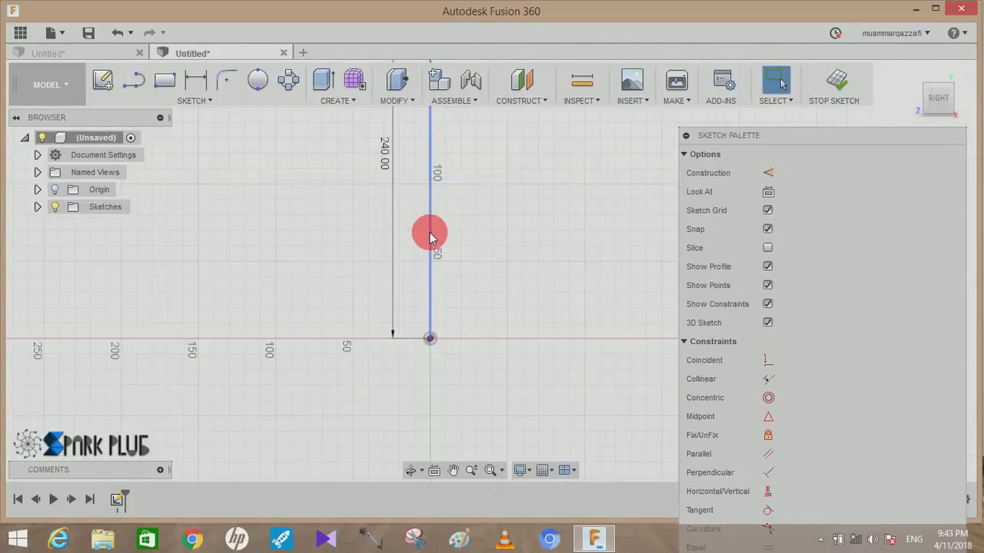
{"action": "scroll", "coordinate": [430, 237], "scroll_direction": "down", "scroll_amount": 2}
{"action": "middle_click_drag", "start_coordinate": [402, 253], "coordinate": [334, 309]}
{"action": "scroll", "coordinate": [333, 310], "scroll_direction": "down", "scroll_amount": 2}
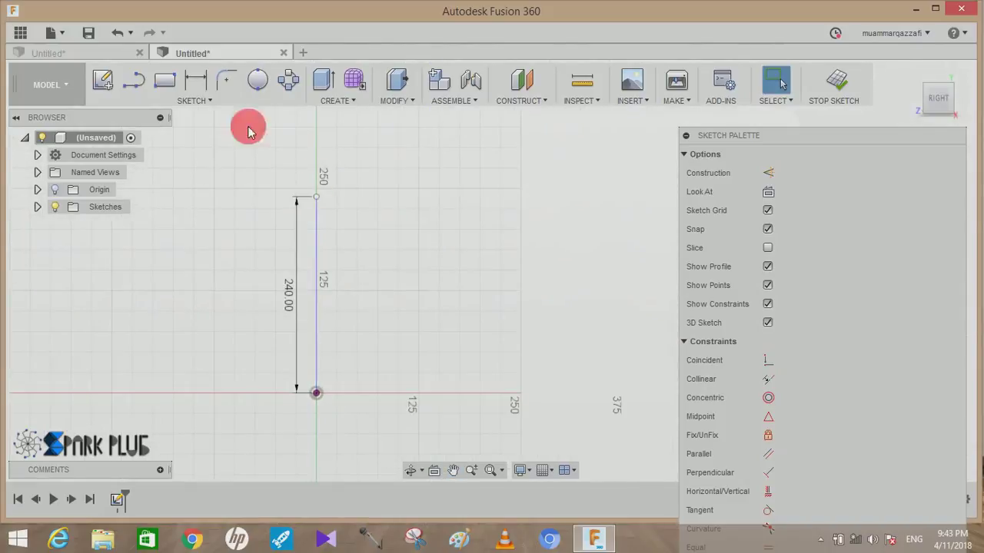
Draw a 200 mm line starting from the top of the vertical line
{"action": "left_click", "coordinate": [130, 81]}
{"action": "left_click", "coordinate": [316, 197]}
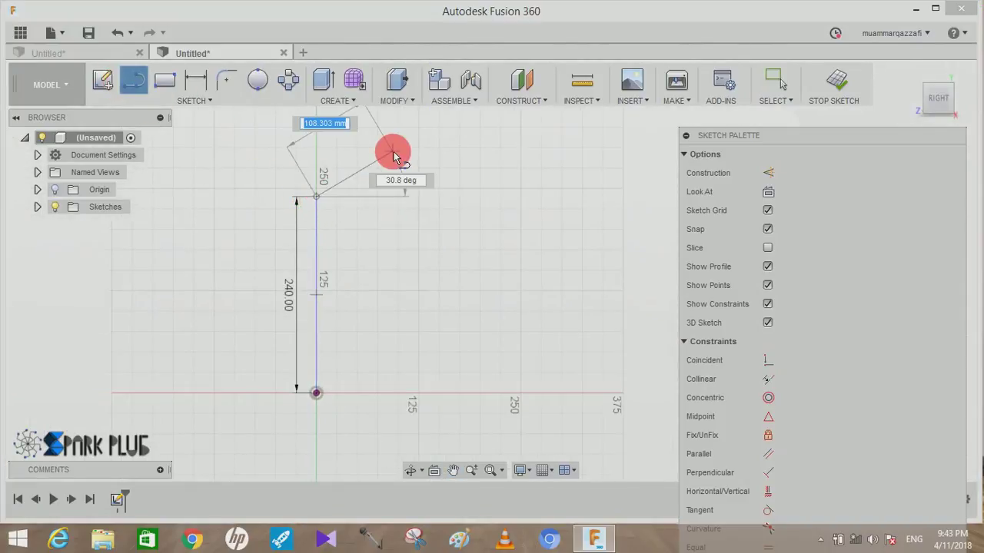
{"action": "type", "text": "200"}
{"action": "key", "text": "Return"}
{"action": "key", "text": "Escape"}
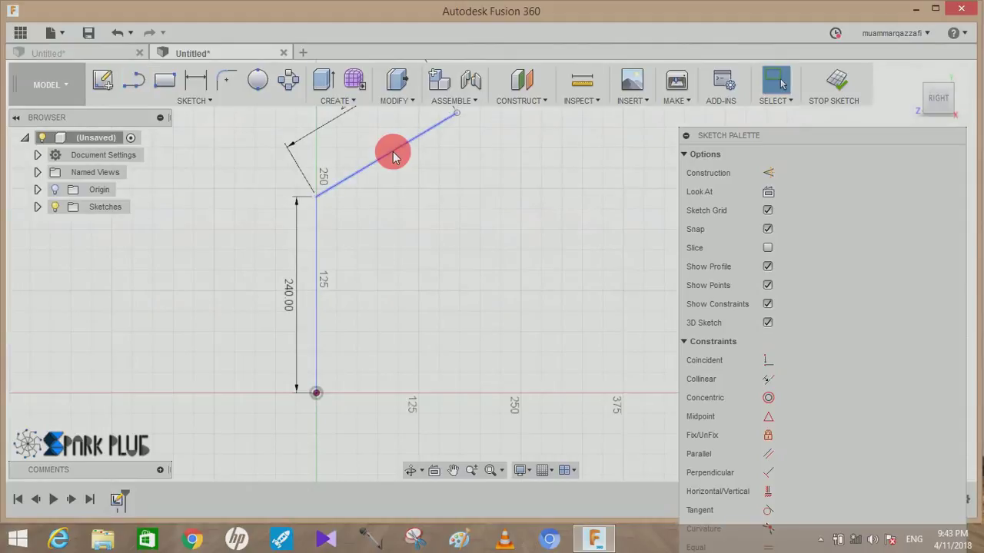
{"action": "scroll", "coordinate": [389, 153], "scroll_direction": "down", "scroll_amount": 2}
{"action": "middle_click_drag", "start_coordinate": [331, 180], "coordinate": [261, 228]}
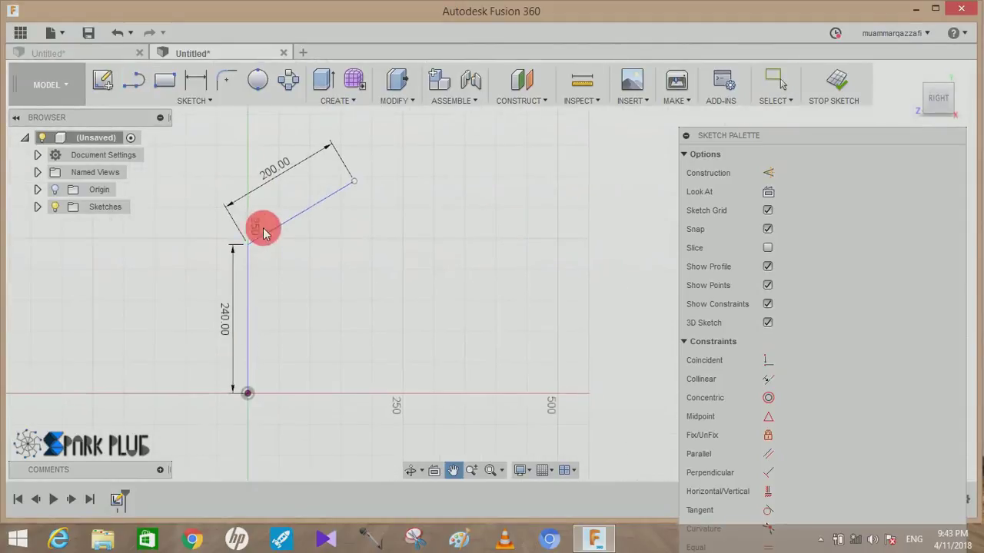
Dimension the angle between the two lines to 130° and finish the sketch
{"action": "left_click", "coordinate": [202, 80]}
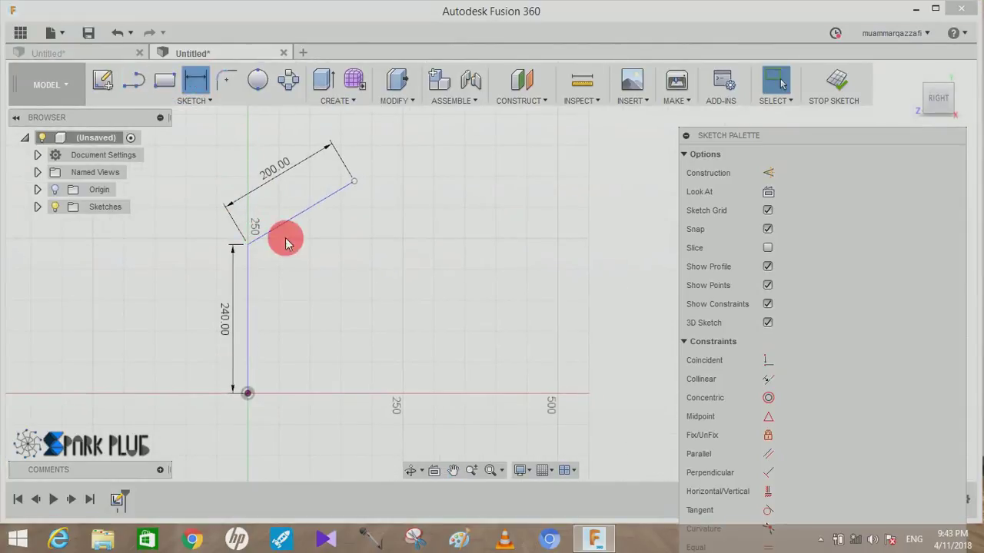
{"action": "left_click", "coordinate": [276, 286]}
{"action": "left_click", "coordinate": [270, 280]}
{"action": "type", "text": "130"}
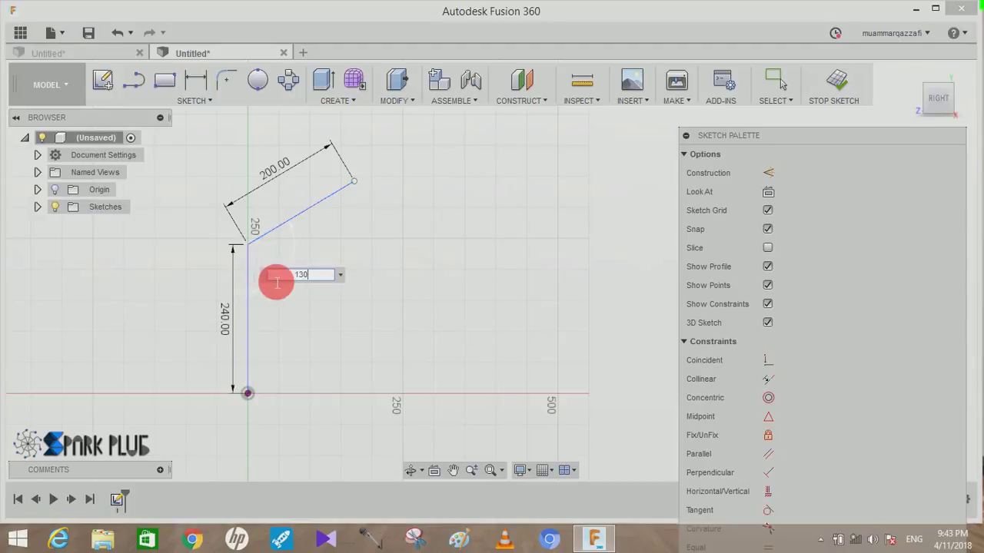
{"action": "key", "text": "Return"}
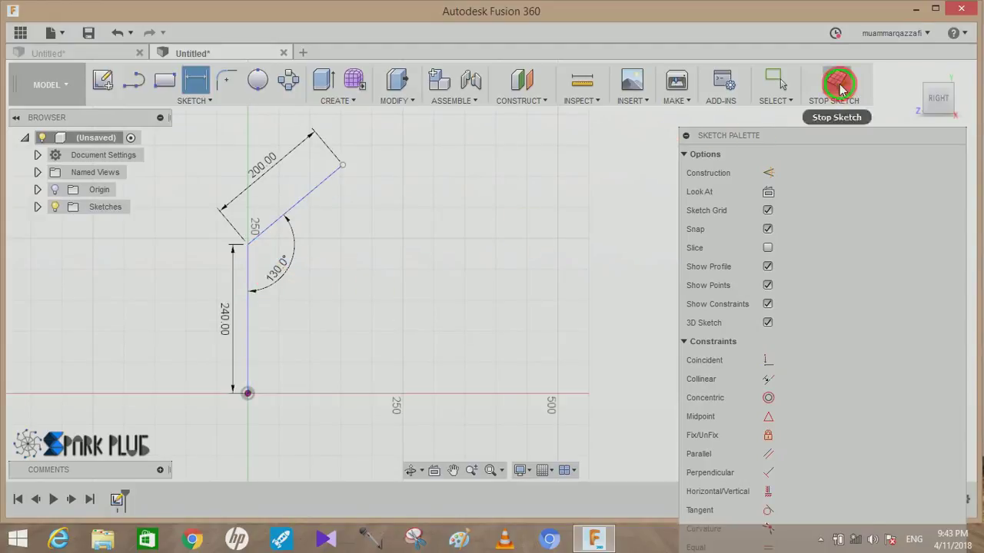
{"action": "left_click", "coordinate": [836, 81]}
Sweep a pipe with a 24 mm square section along the bent sketch path
{"action": "left_click", "coordinate": [336, 104]}
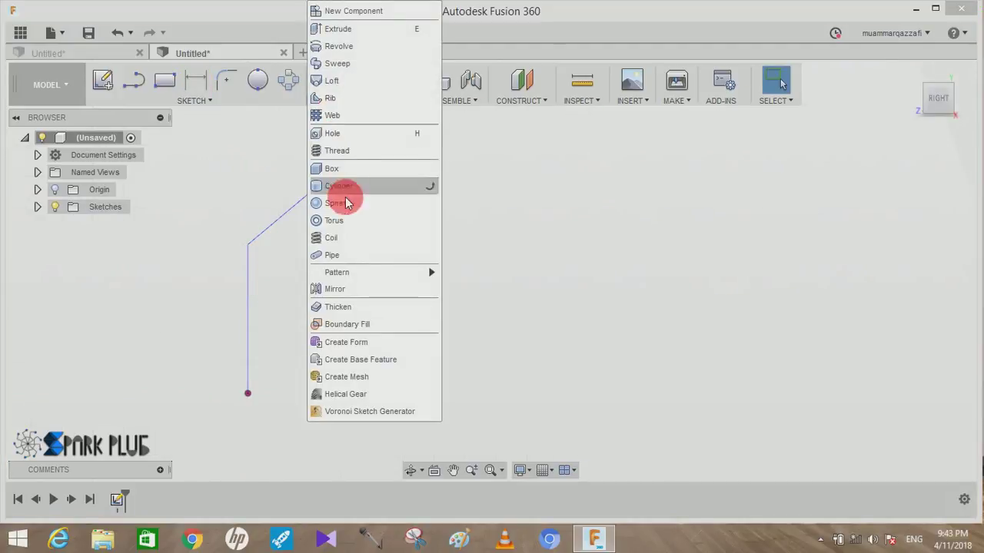
{"action": "left_click", "coordinate": [332, 255]}
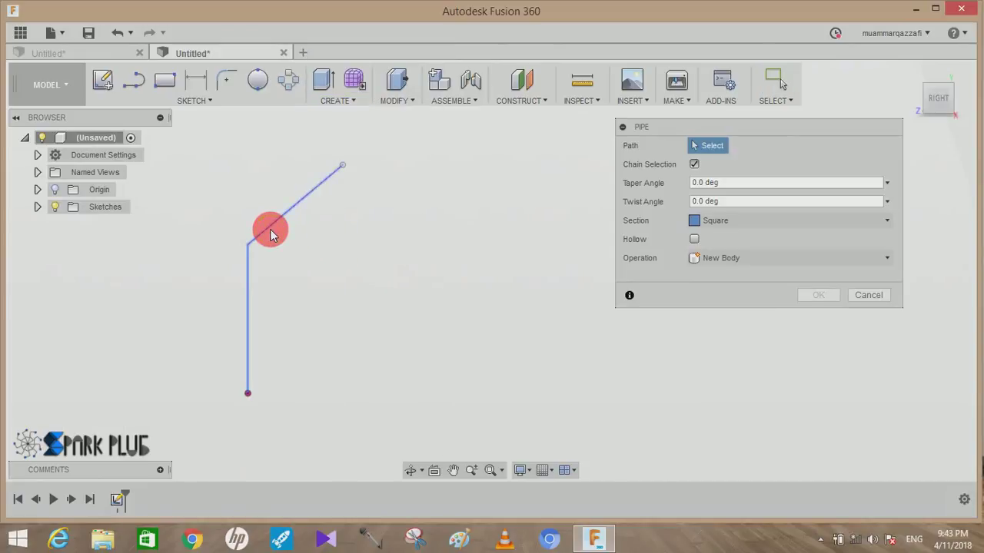
{"action": "left_click", "coordinate": [269, 229]}
{"action": "middle_click_drag", "start_coordinate": [336, 266], "coordinate": [308, 288], "text": "shift"}
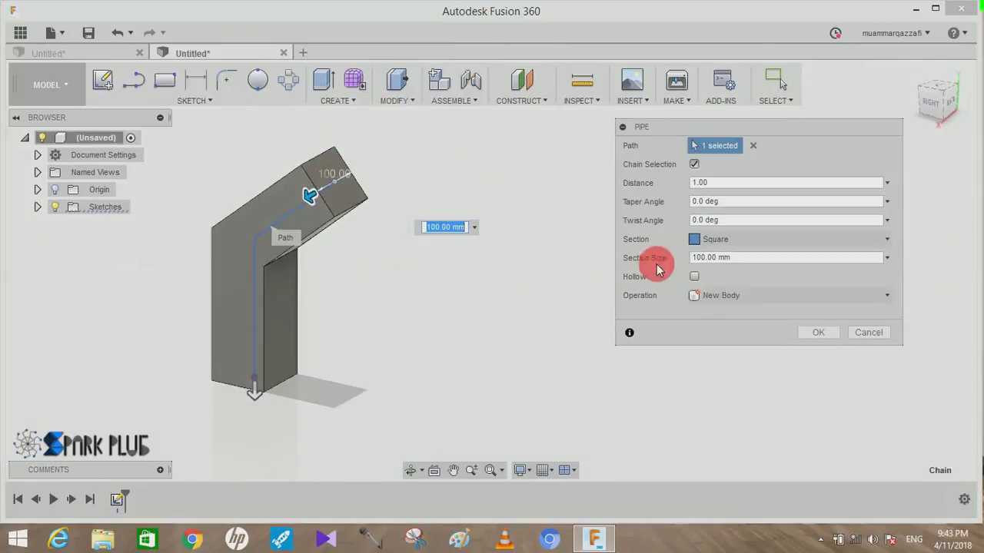
{"action": "left_click", "coordinate": [744, 260]}
{"action": "type", "text": "20"}
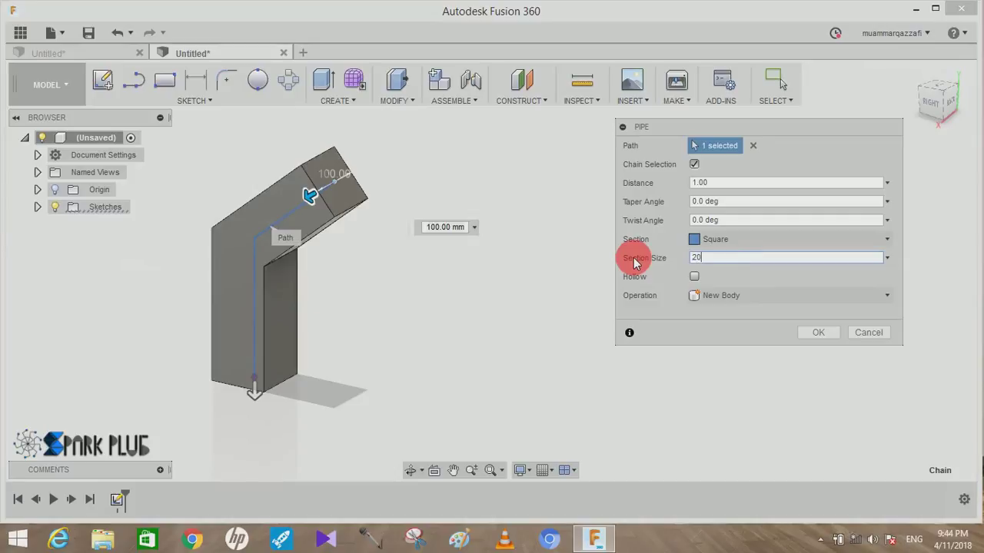
{"action": "mouse_move", "coordinate": [420, 310]}
{"action": "middle_mouse_down", "text": "shift"}
{"action": "mouse_move", "coordinate": [373, 290]}
{"action": "mouse_move", "coordinate": [451, 303]}
{"action": "middle_mouse_up", "text": "shift"}
{"action": "left_click", "coordinate": [739, 259]}
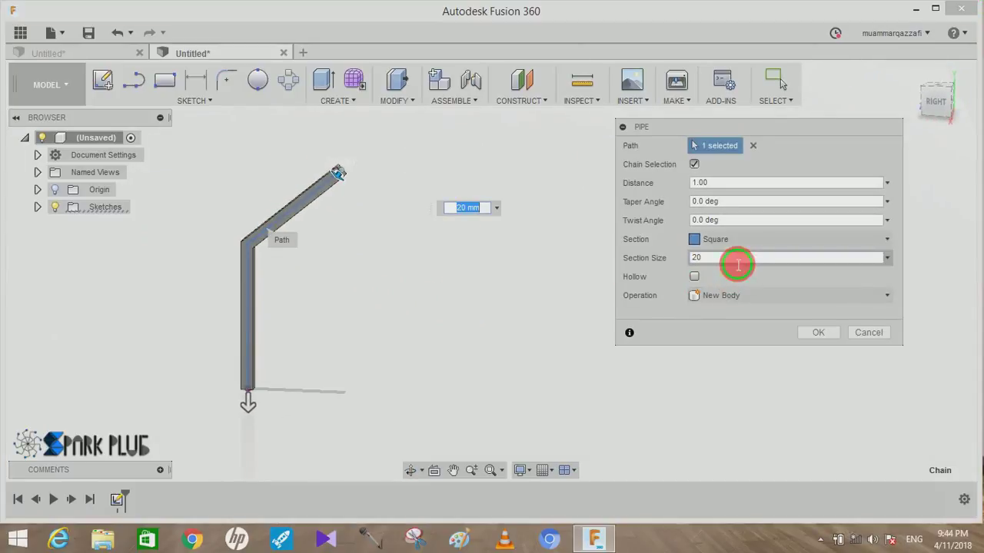
{"action": "left_click_drag", "start_coordinate": [684, 264], "coordinate": [680, 264]}
{"action": "type", "text": "24"}
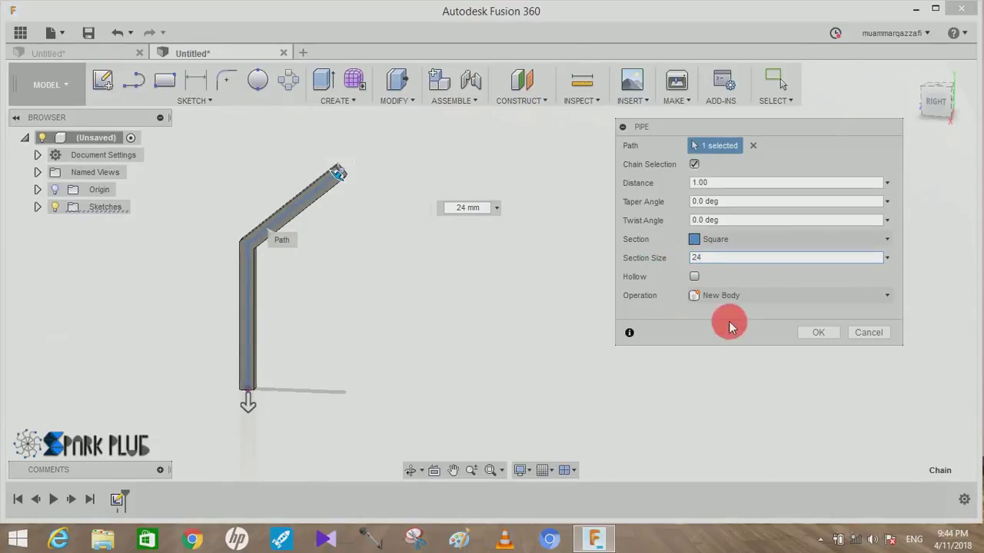
{"action": "left_click", "coordinate": [817, 332]}
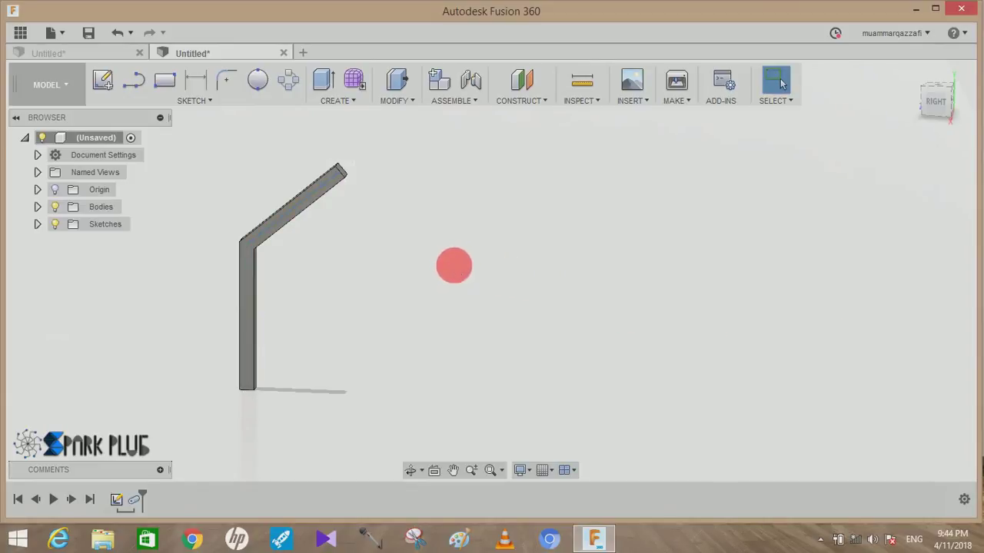
Sketch a rectangle on the pole's flat face at the angled arm's tip
{"action": "mouse_move", "coordinate": [454, 266]}
{"action": "middle_mouse_down", "text": "shift"}
{"action": "mouse_move", "coordinate": [350, 224]}
{"action": "mouse_move", "coordinate": [303, 171]}
{"action": "middle_mouse_up", "text": "shift"}
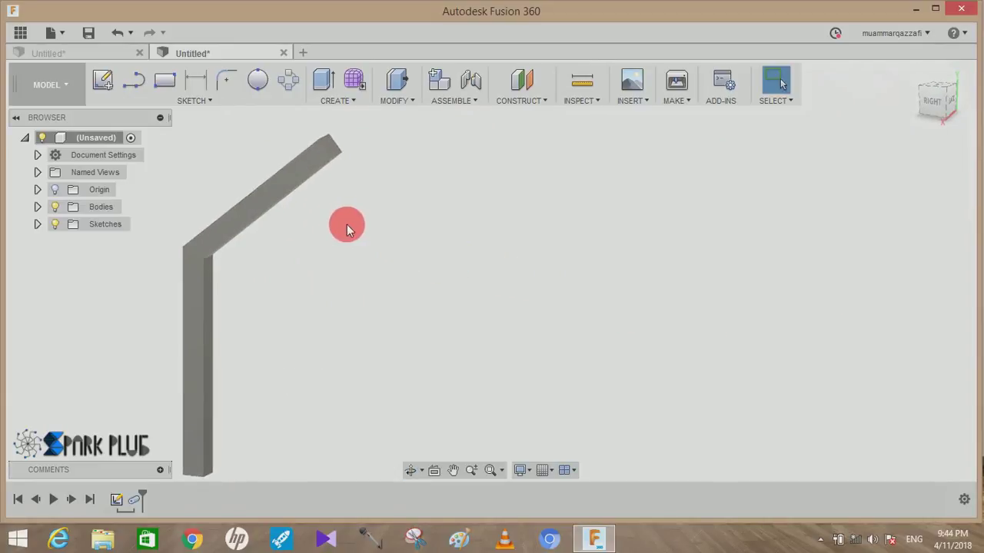
{"action": "left_click", "coordinate": [302, 170]}
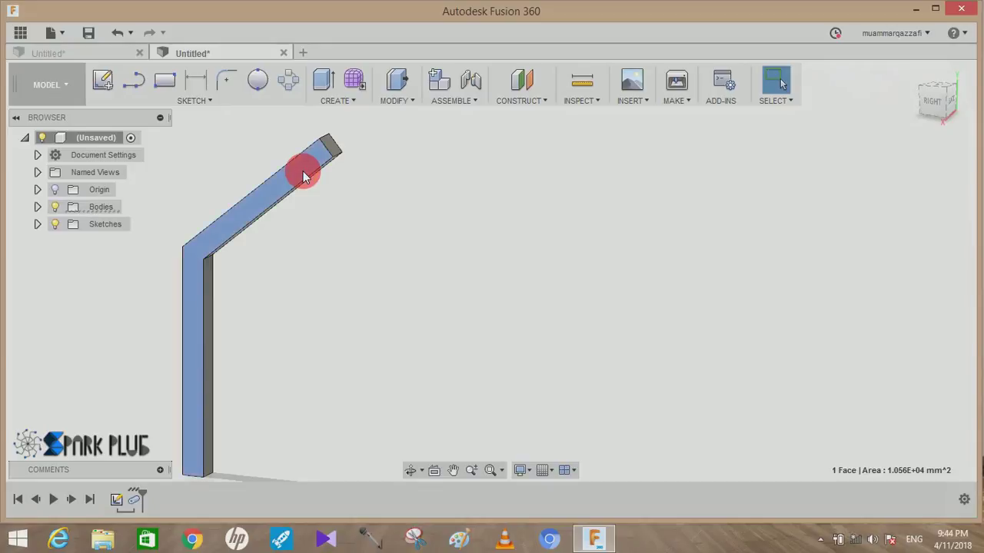
{"action": "left_click", "coordinate": [164, 83]}
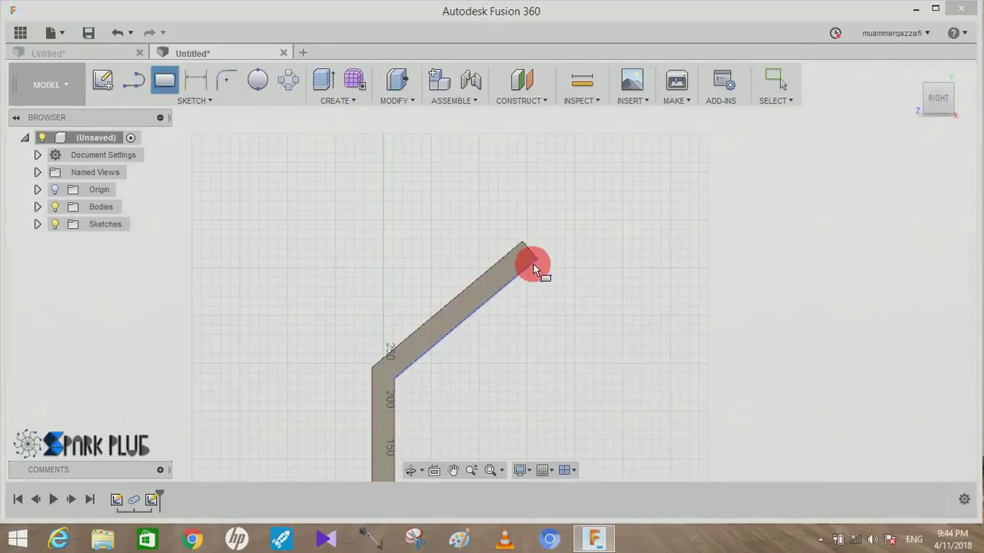
{"action": "scroll", "coordinate": [443, 238], "scroll_direction": "up", "scroll_amount": 2}
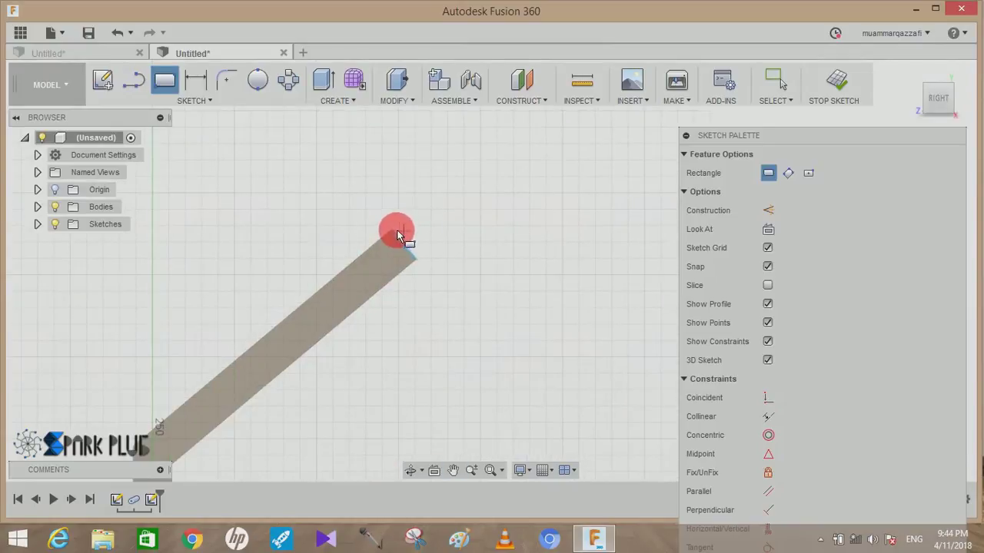
{"action": "left_click", "coordinate": [392, 229]}
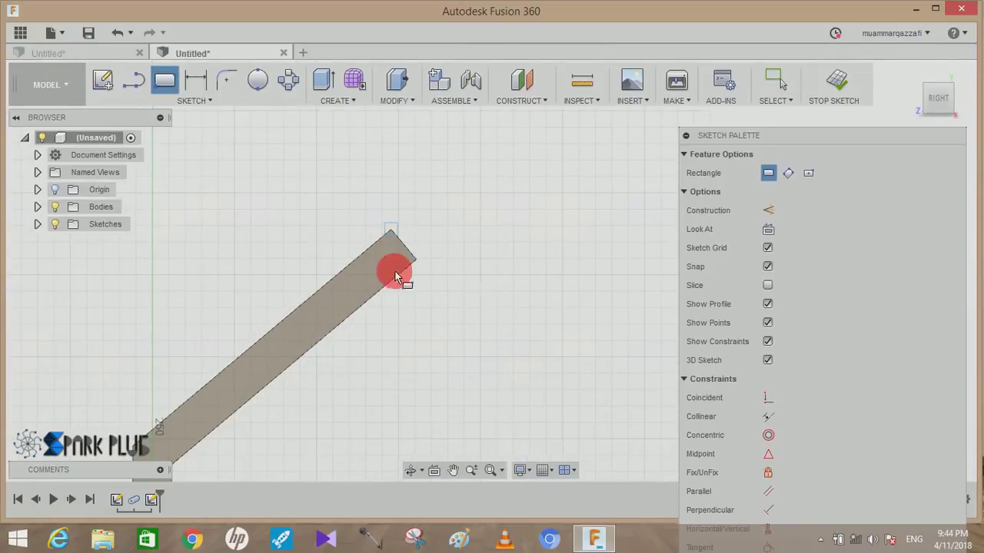
{"action": "left_click", "coordinate": [450, 302]}
Extrude the rectangle 80 mm as a cut to square off the arm's end
{"action": "left_click", "coordinate": [323, 80]}
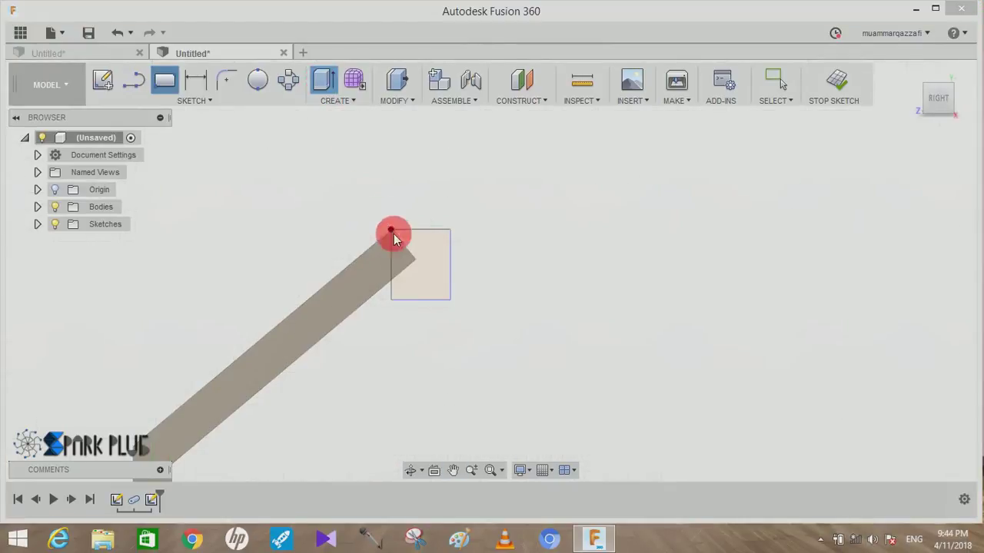
{"action": "left_click", "coordinate": [403, 261]}
{"action": "middle_click_drag", "start_coordinate": [469, 248], "coordinate": [428, 265], "text": "shift"}
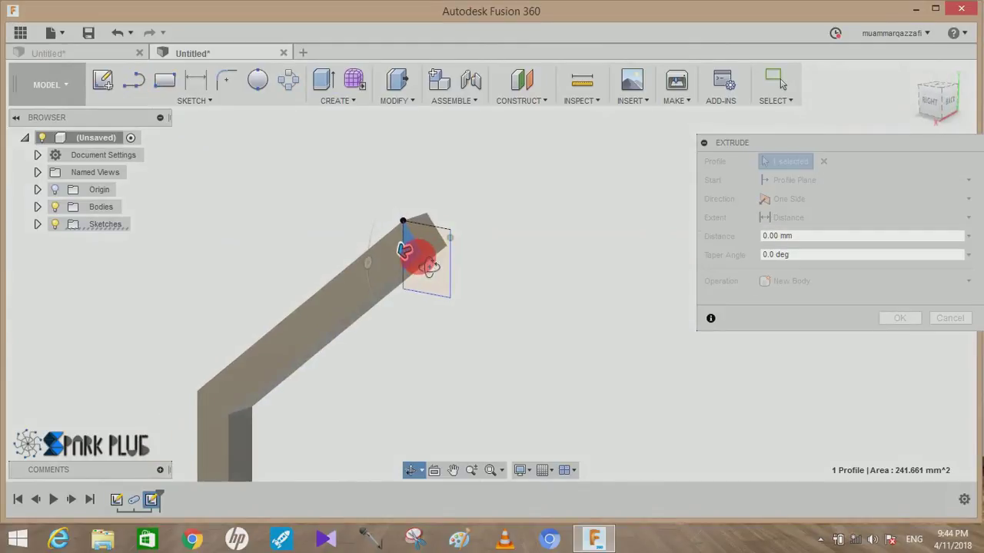
{"action": "left_click_drag", "start_coordinate": [404, 251], "coordinate": [502, 217]}
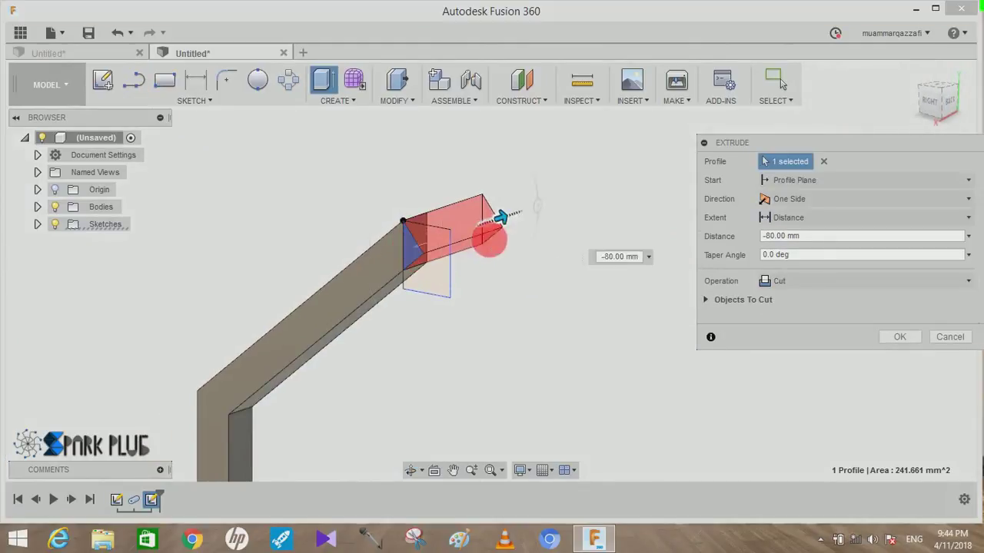
{"action": "left_click", "coordinate": [901, 338]}
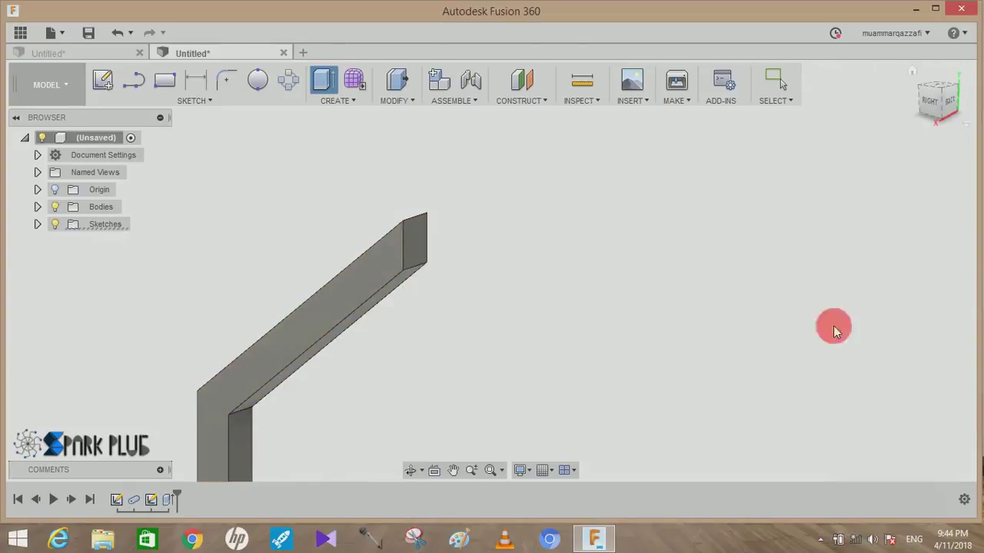
{"action": "scroll", "coordinate": [676, 316], "scroll_direction": "down", "scroll_amount": 5}
{"action": "scroll", "coordinate": [652, 324], "scroll_direction": "down", "scroll_amount": 2}
Start a sketch on the arm's end face and abandon a first centre rectangle attempt
{"action": "middle_click_drag", "start_coordinate": [659, 330], "coordinate": [615, 221]}
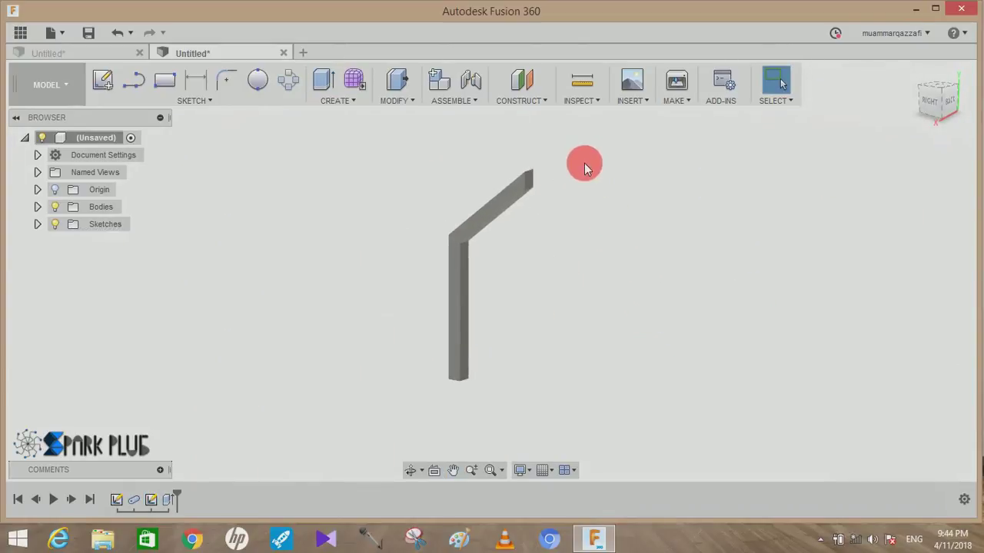
{"action": "mouse_move", "coordinate": [573, 180]}
{"action": "middle_mouse_down", "text": "shift"}
{"action": "mouse_move", "coordinate": [532, 183]}
{"action": "mouse_move", "coordinate": [515, 196]}
{"action": "middle_mouse_up", "text": "shift"}
{"action": "left_click", "coordinate": [496, 190]}
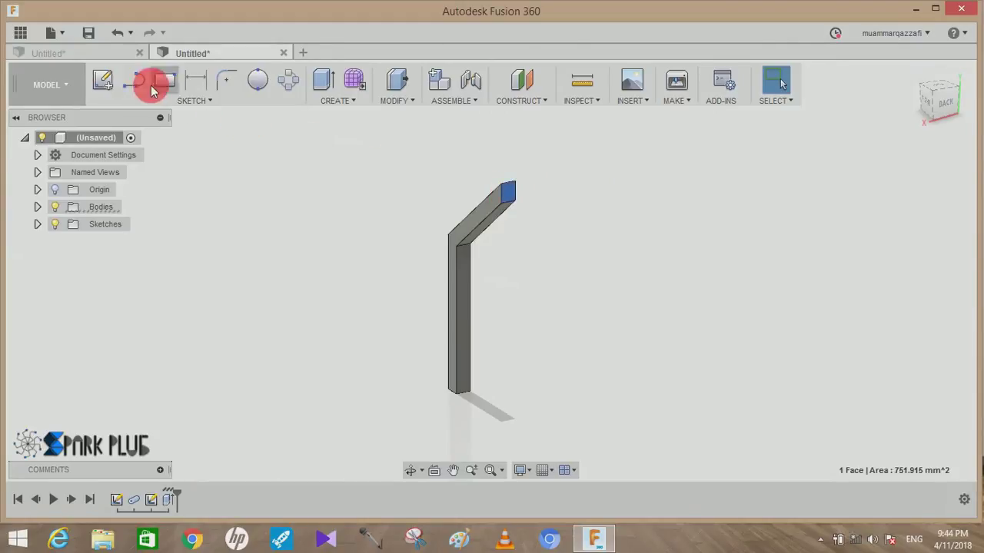
{"action": "left_click", "coordinate": [103, 80]}
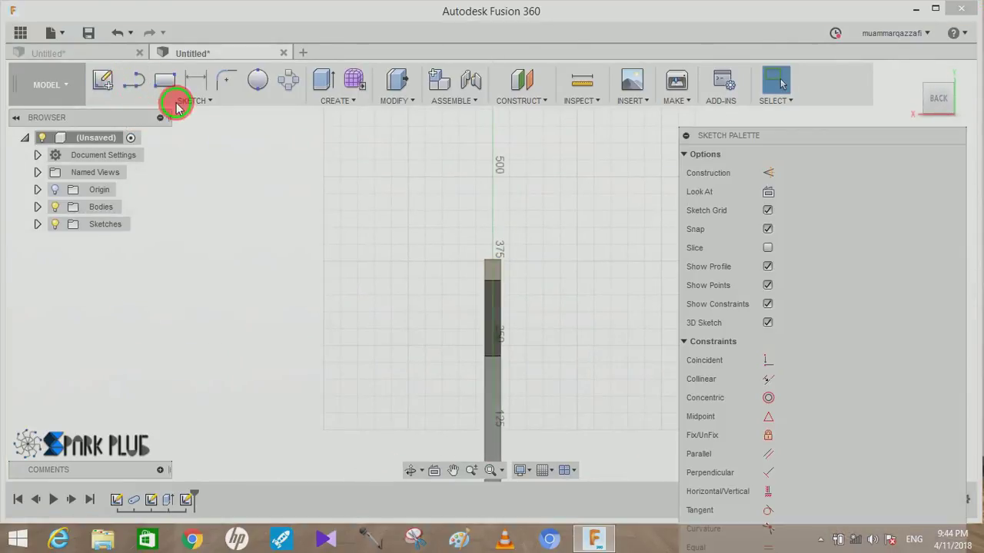
{"action": "left_click", "coordinate": [185, 100]}
{"action": "mouse_move", "coordinate": [122, 45]}
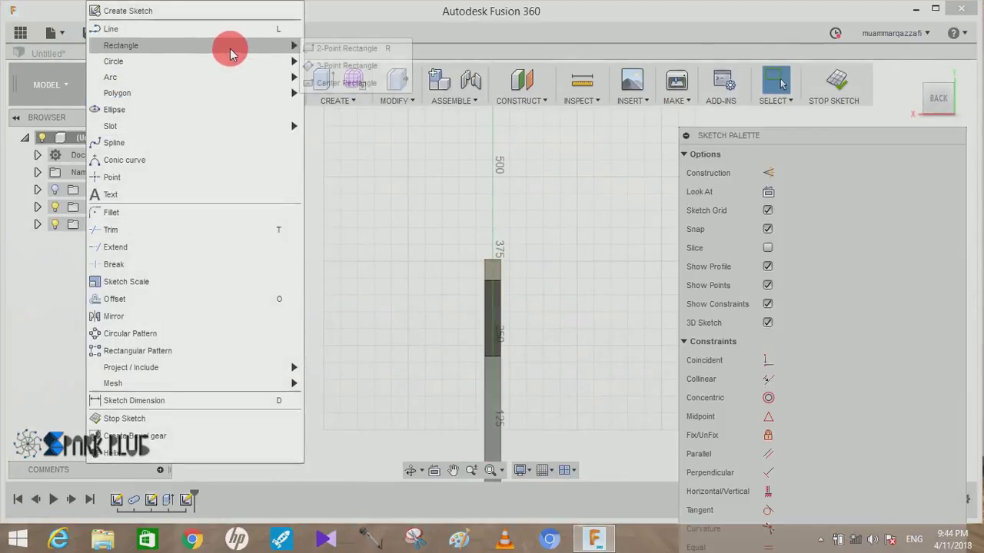
{"action": "left_click", "coordinate": [350, 79]}
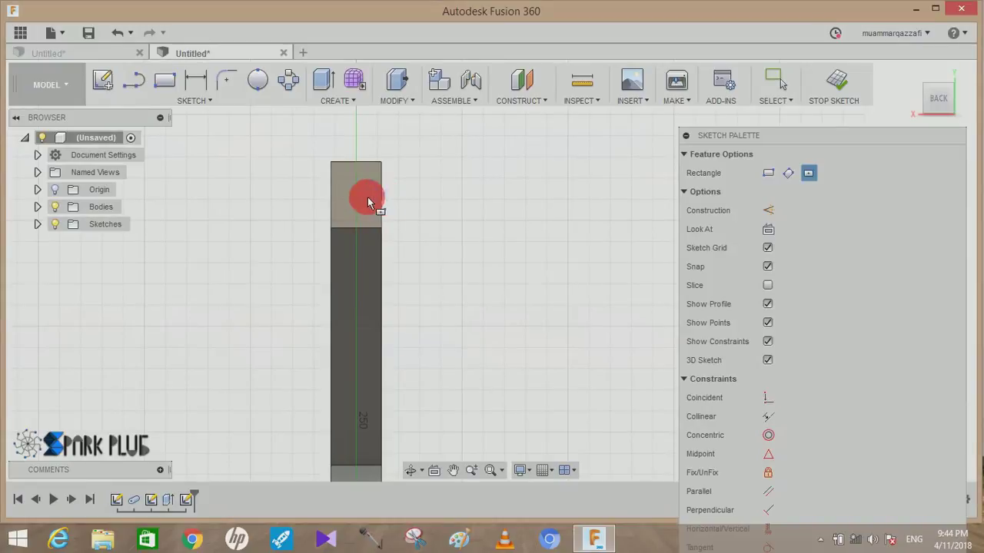
{"action": "left_click", "coordinate": [356, 195]}
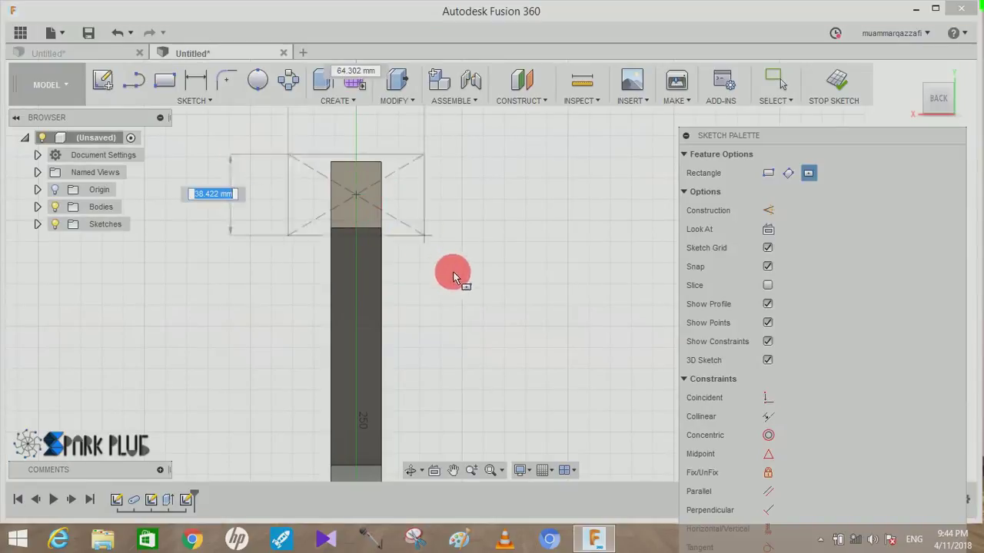
{"action": "middle_click_drag", "start_coordinate": [501, 356], "coordinate": [554, 292]}
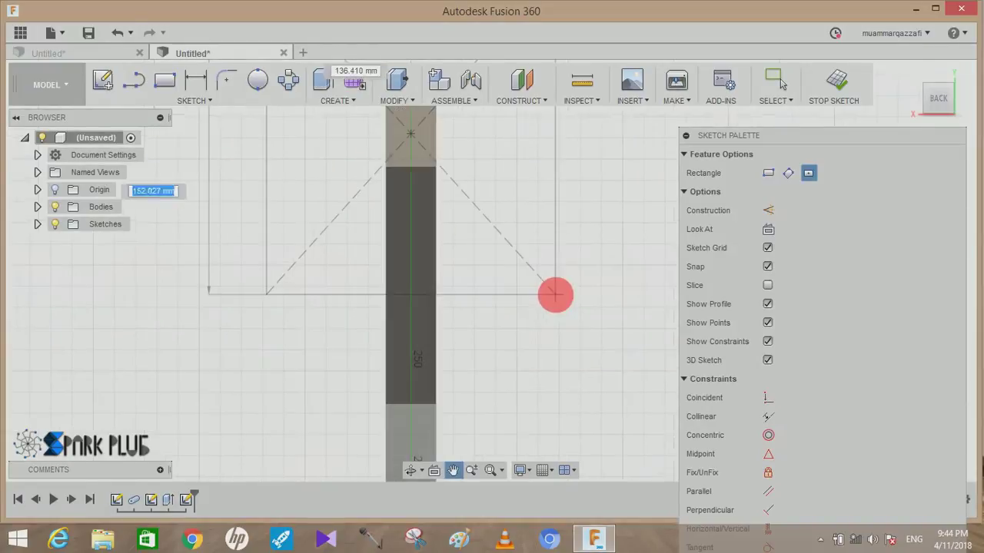
{"action": "left_click", "coordinate": [766, 209]}
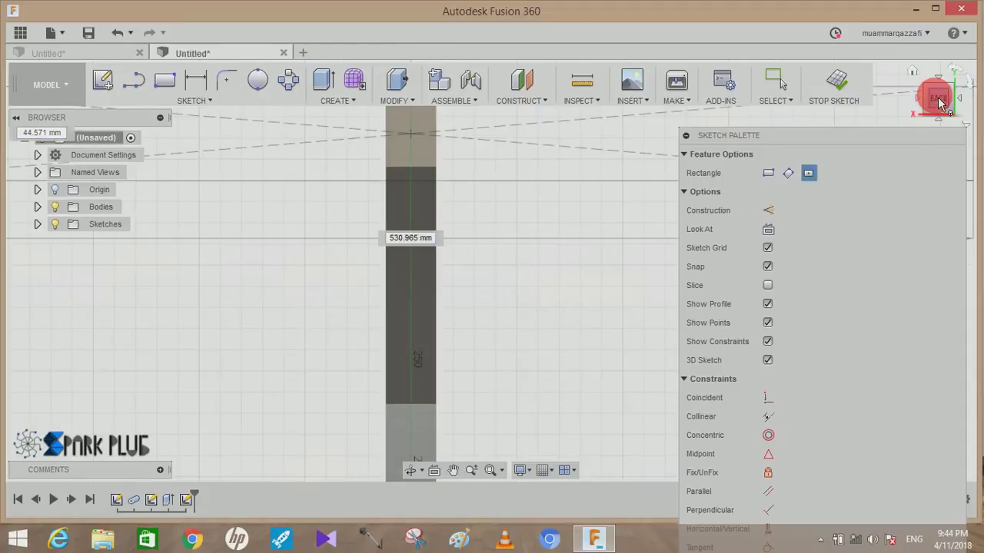
{"action": "middle_click_drag", "start_coordinate": [530, 258], "coordinate": [467, 436]}
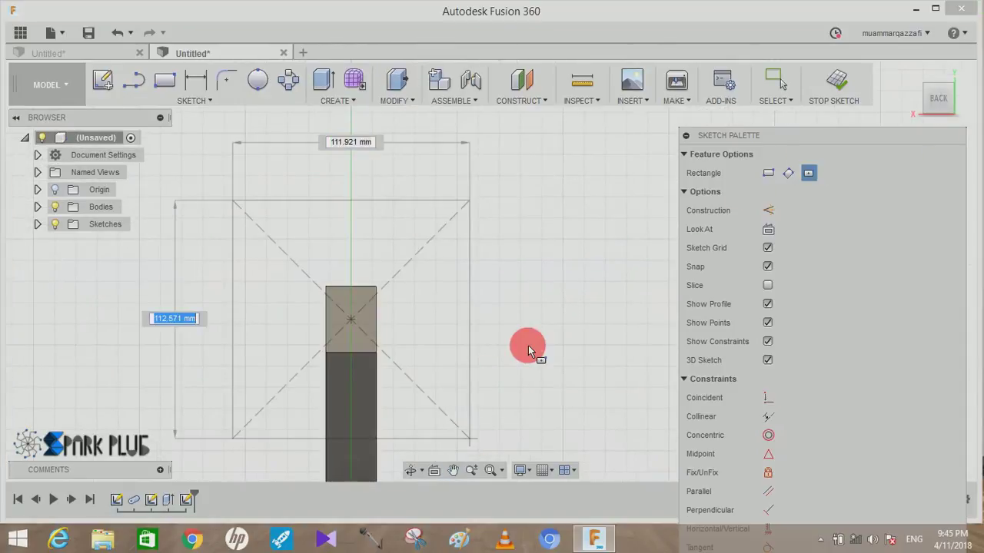
{"action": "key", "text": "Escape"}
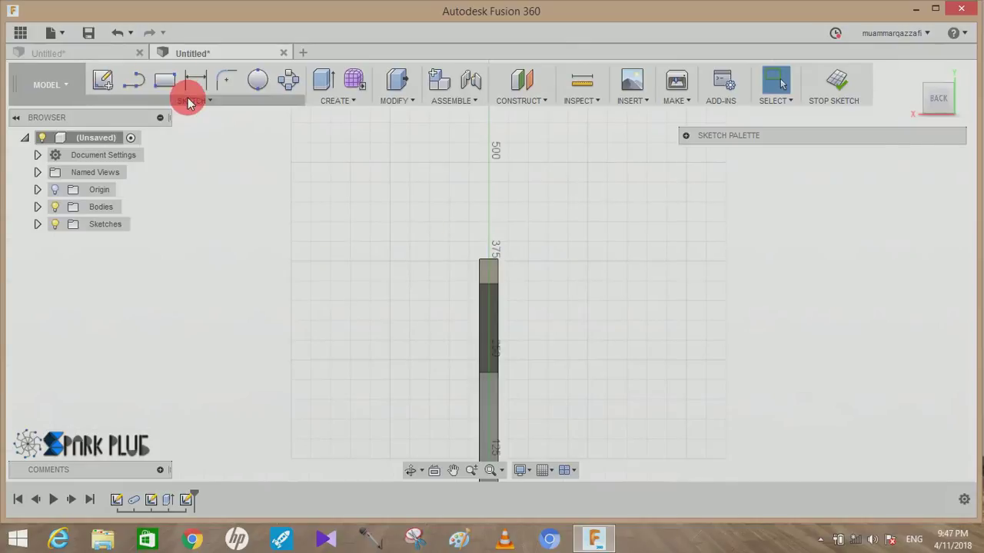
Draw a 180 × 105 mm centre rectangle centred on the pole's top edge
{"action": "left_click", "coordinate": [192, 100]}
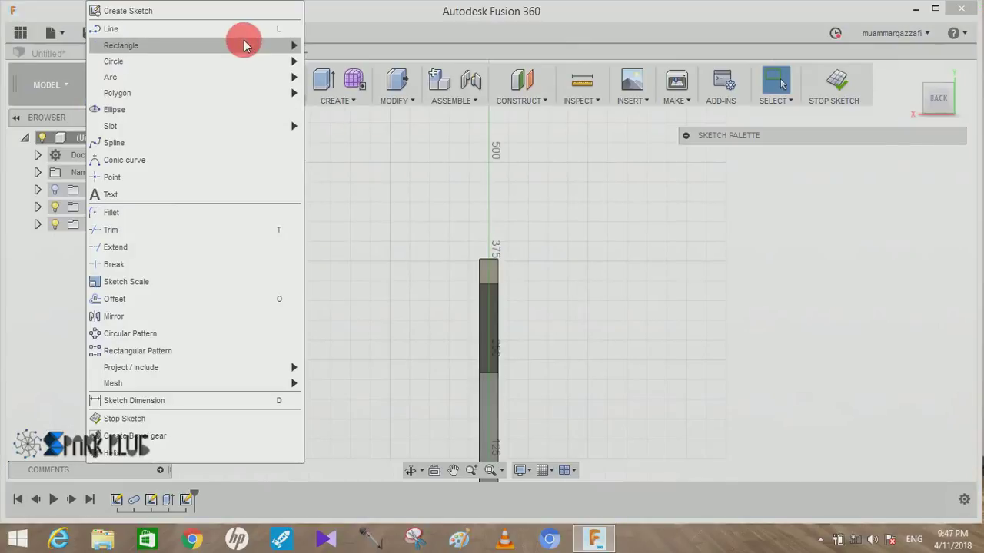
{"action": "mouse_move", "coordinate": [192, 46]}
{"action": "left_click", "coordinate": [330, 60]}
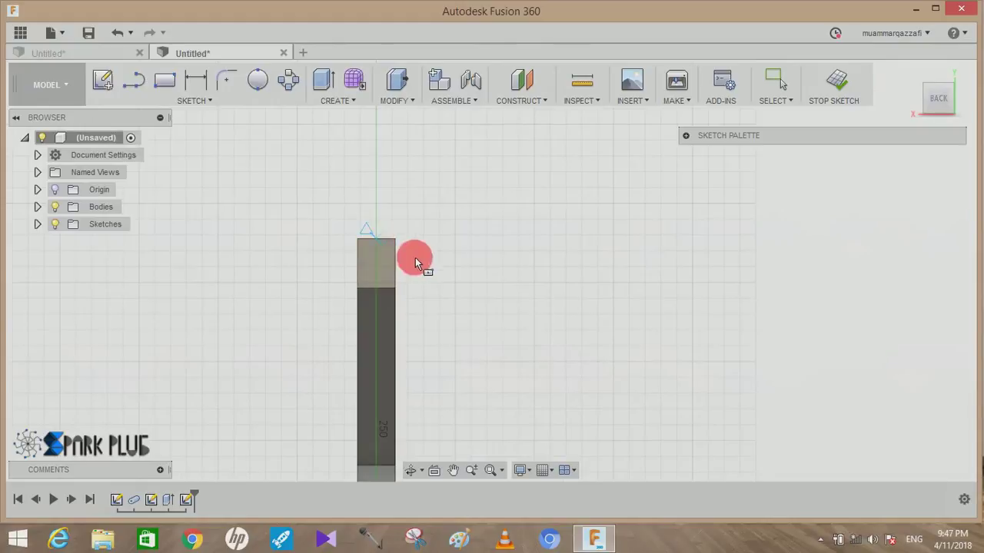
{"action": "left_click", "coordinate": [376, 238]}
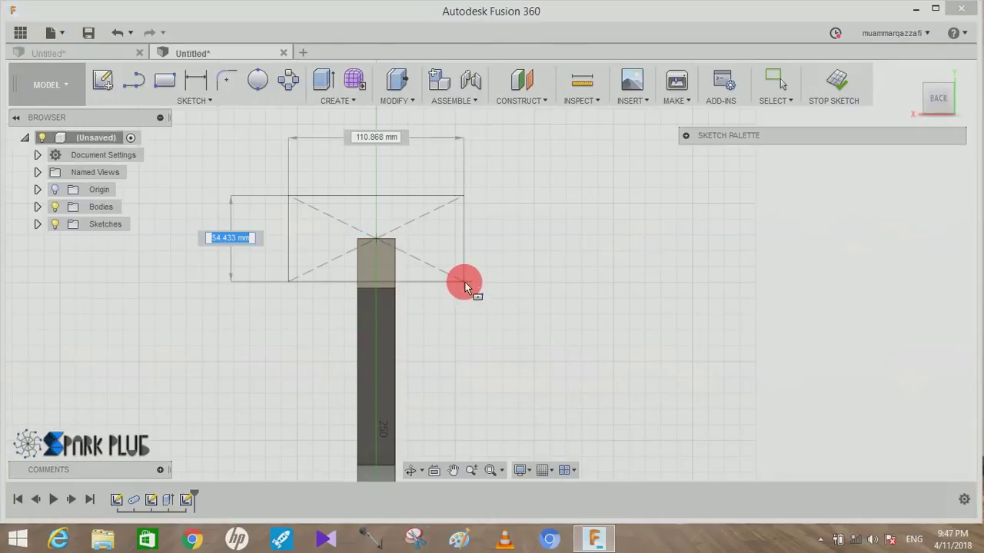
{"action": "type", "text": "5"}
{"action": "key", "text": "Tab"}
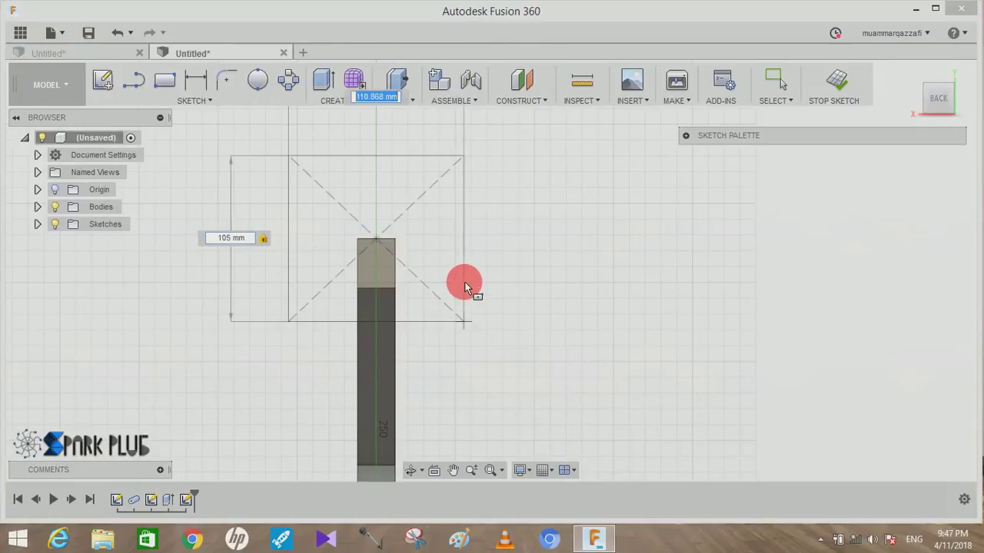
{"action": "type", "text": "180"}
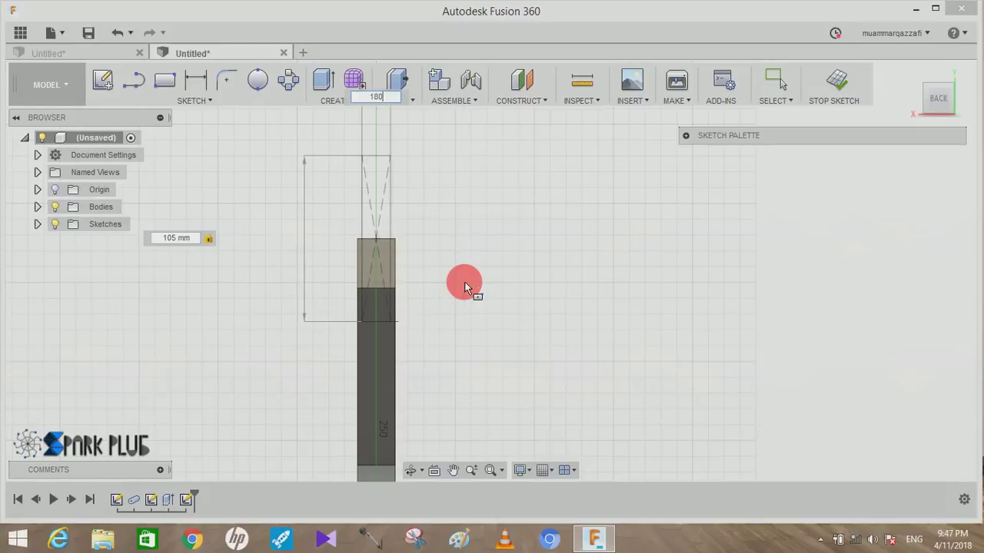
{"action": "key", "text": "Return"}
{"action": "key", "text": "Escape"}
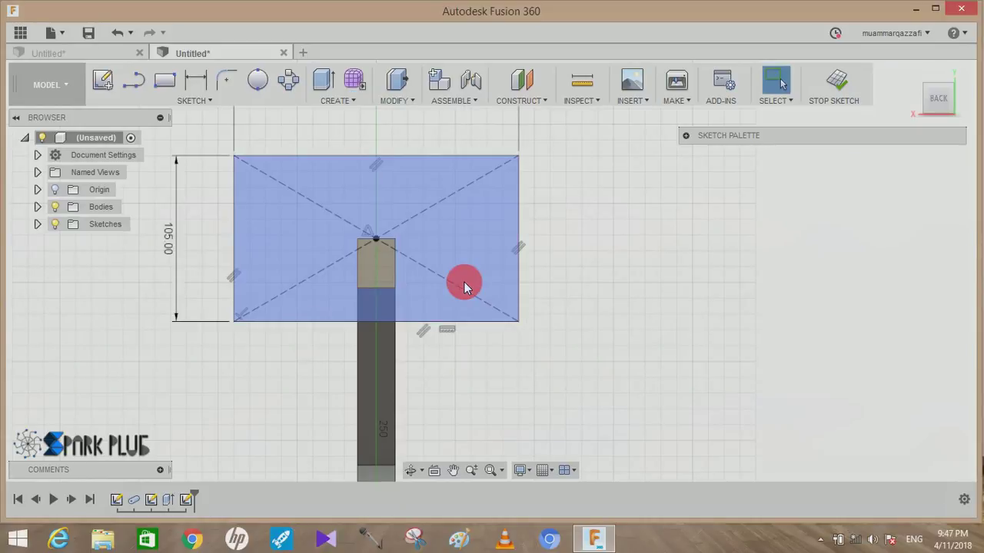
{"action": "scroll", "coordinate": [464, 287], "scroll_direction": "down", "scroll_amount": 3}
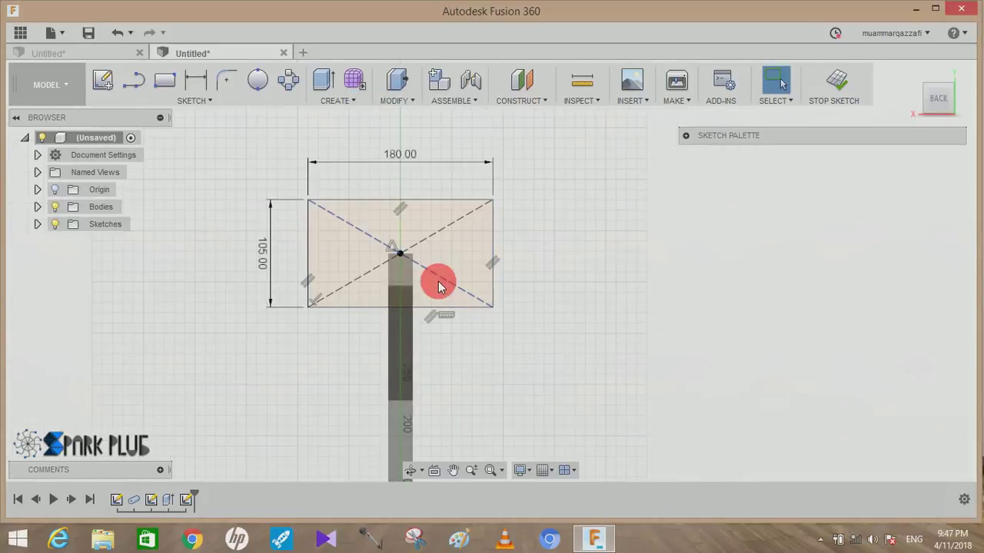
Extrude both backboard rectangle profiles 10 mm, joined to the pole
{"action": "left_click", "coordinate": [322, 87]}
{"action": "left_click", "coordinate": [395, 237]}
{"action": "left_click", "coordinate": [395, 264]}
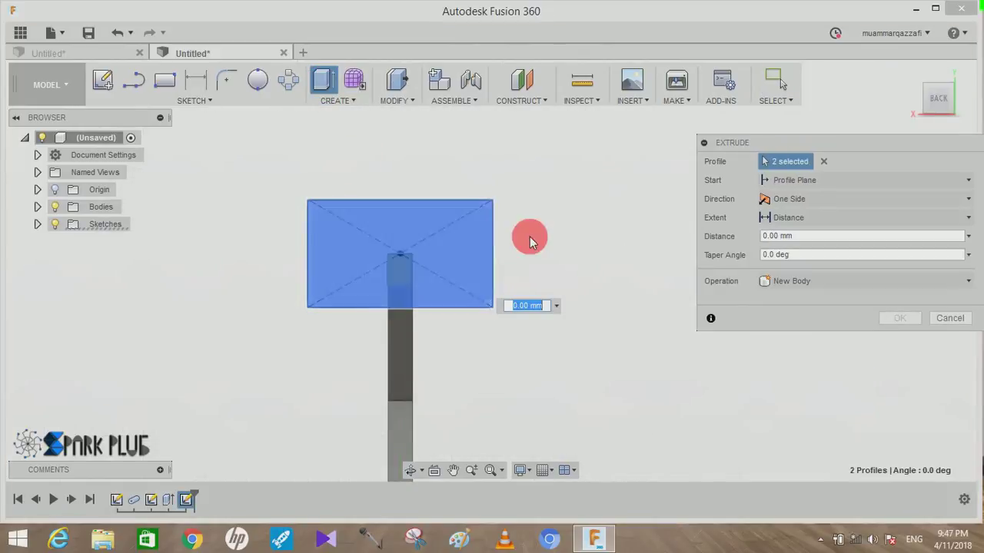
{"action": "left_click", "coordinate": [765, 256]}
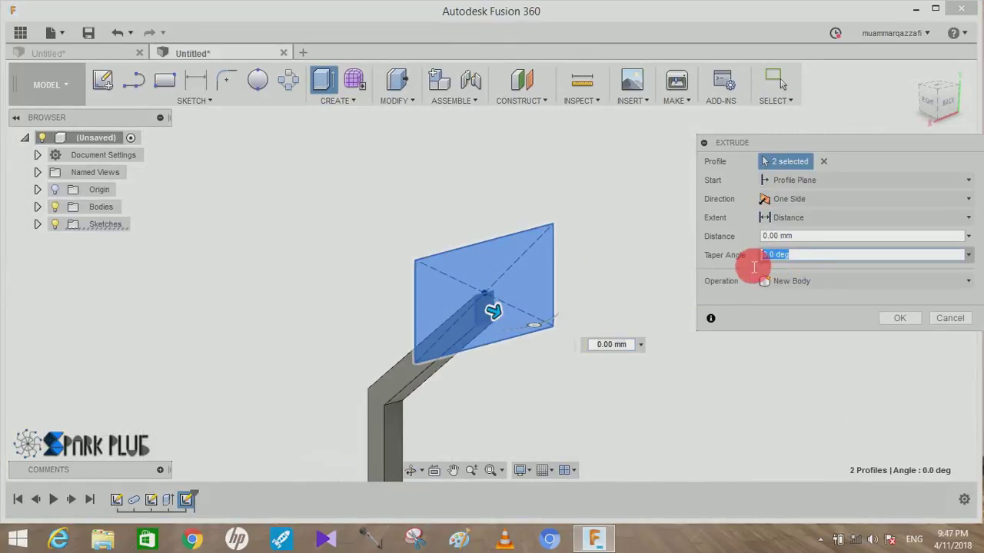
{"action": "left_click", "coordinate": [784, 236]}
{"action": "type", "text": "10"}
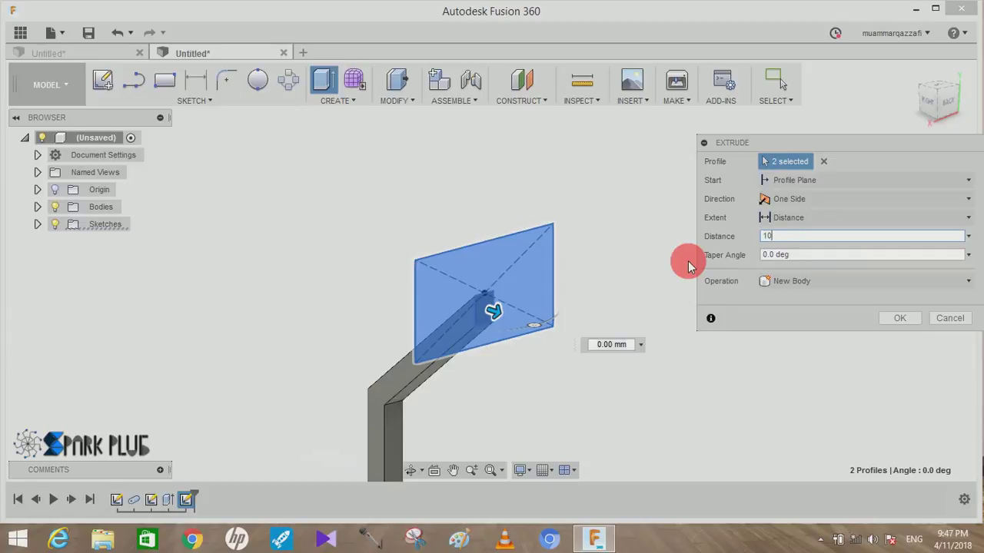
{"action": "mouse_move", "coordinate": [571, 226]}
{"action": "middle_mouse_down", "text": "shift"}
{"action": "mouse_move", "coordinate": [666, 235]}
{"action": "mouse_move", "coordinate": [592, 221]}
{"action": "mouse_move", "coordinate": [523, 285]}
{"action": "mouse_move", "coordinate": [531, 146]}
{"action": "middle_mouse_up", "text": "shift"}
{"action": "left_click", "coordinate": [901, 320]}
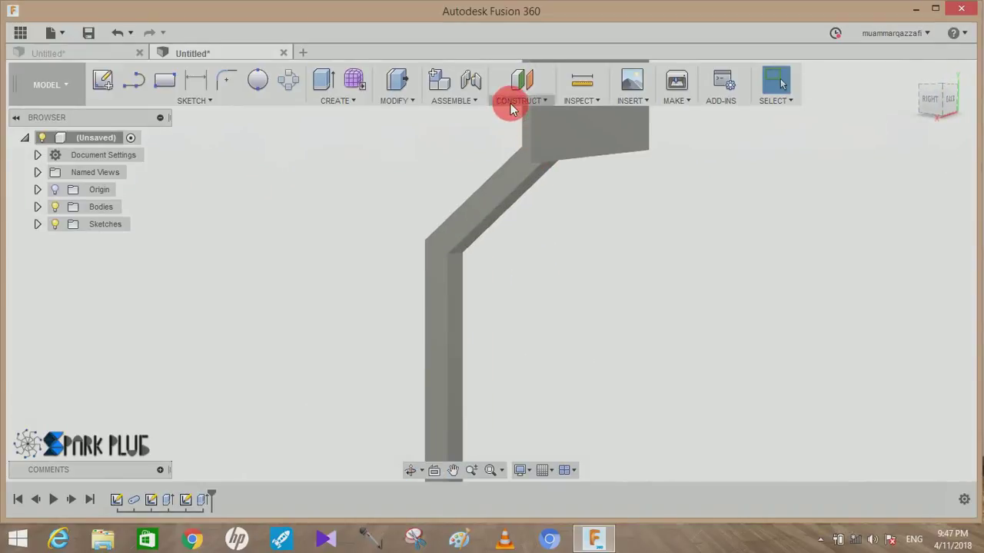
Create a midplane between the pole's two opposite side faces and select it
{"action": "left_click", "coordinate": [511, 108]}
{"action": "left_click", "coordinate": [512, 169]}
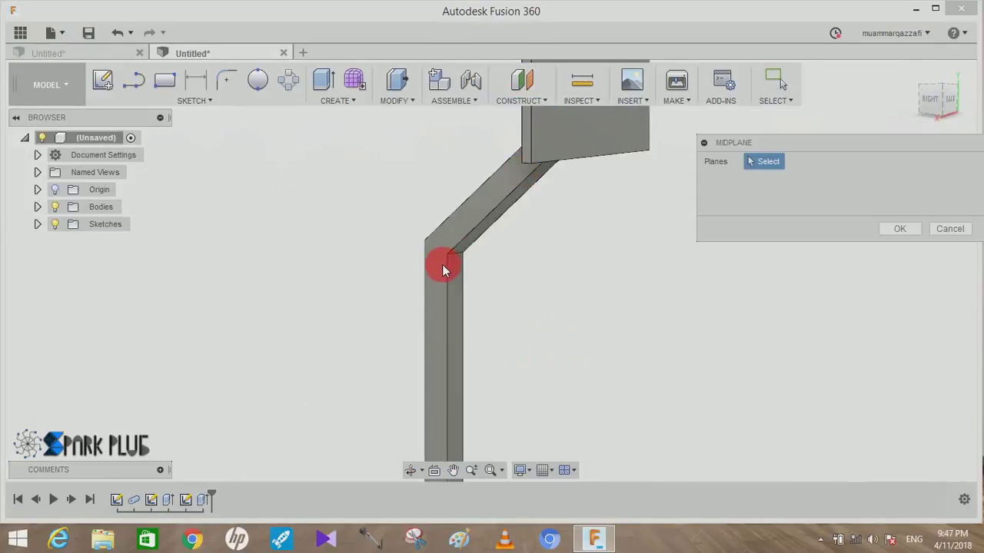
{"action": "left_click", "coordinate": [453, 280]}
{"action": "middle_click_drag", "start_coordinate": [453, 280], "coordinate": [424, 292], "text": "shift"}
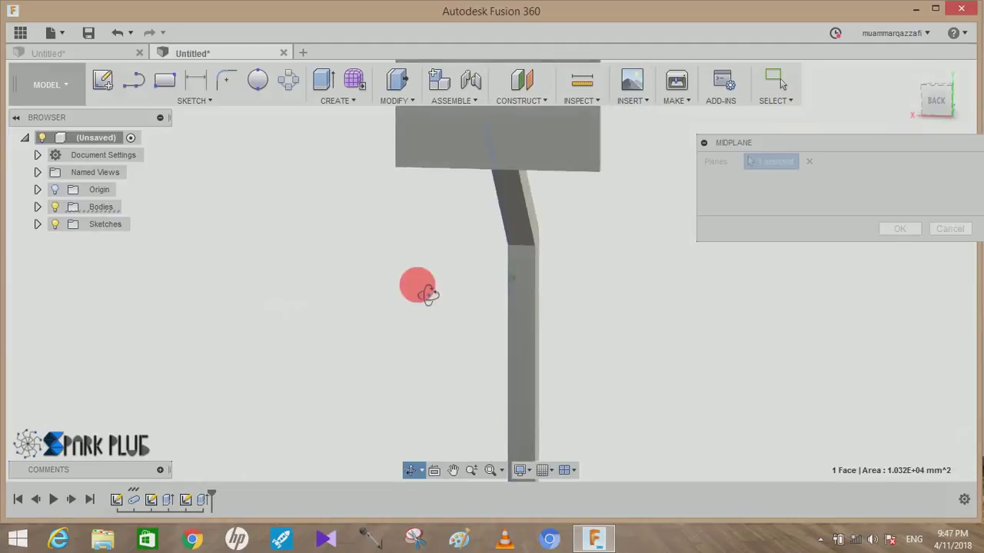
{"action": "left_click", "coordinate": [538, 236]}
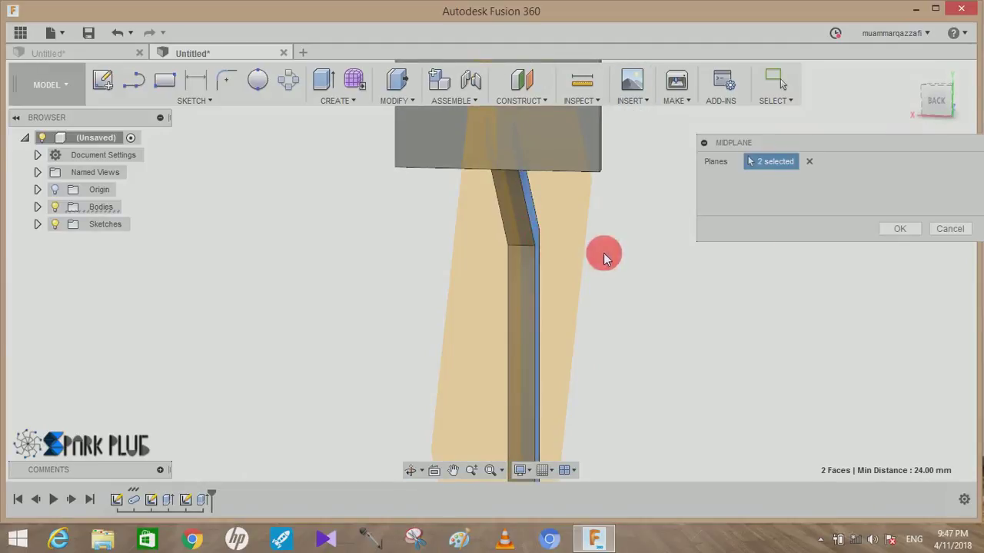
{"action": "left_click", "coordinate": [906, 241]}
{"action": "middle_click_drag", "start_coordinate": [362, 248], "coordinate": [408, 244], "text": "shift"}
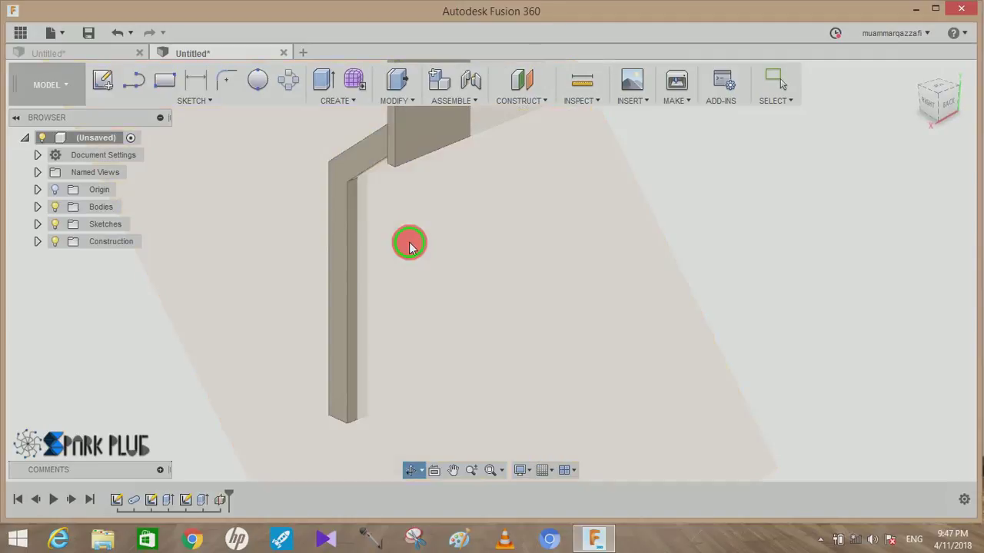
{"action": "left_click", "coordinate": [408, 244]}
On the midplane, draw a brace line from the angled arm to the upright and finish the sketch
{"action": "left_click", "coordinate": [105, 83]}
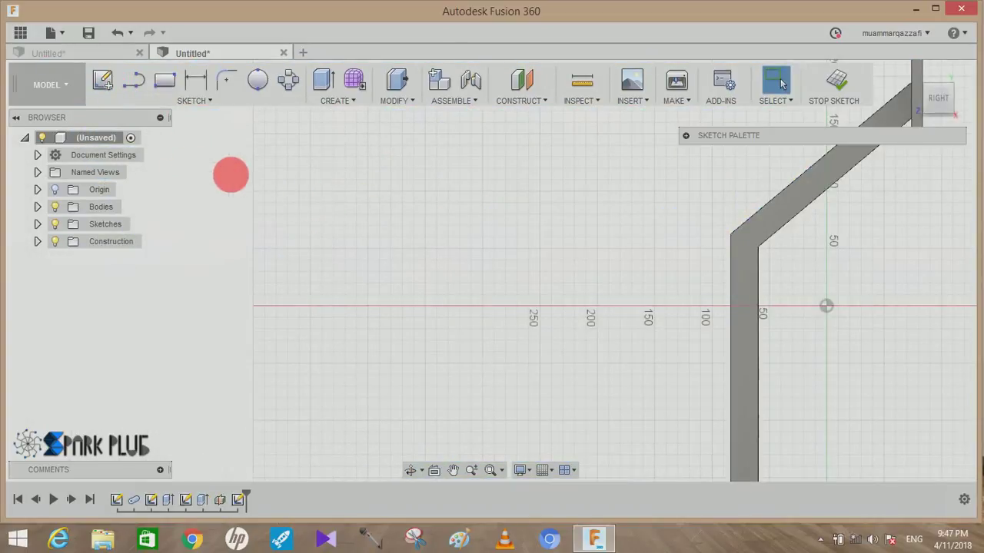
{"action": "left_click", "coordinate": [132, 80]}
{"action": "middle_click_drag", "start_coordinate": [466, 187], "coordinate": [292, 222]}
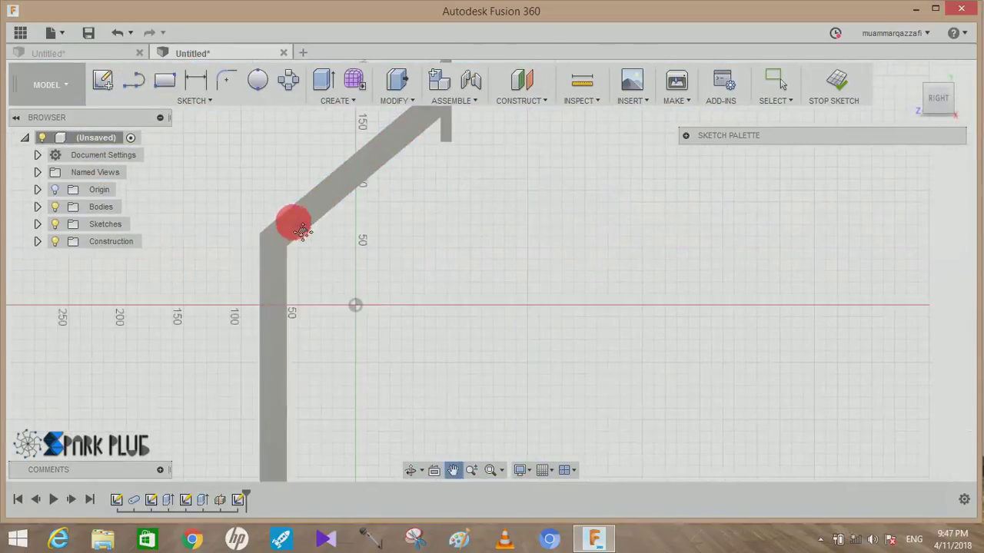
{"action": "left_click", "coordinate": [368, 180]}
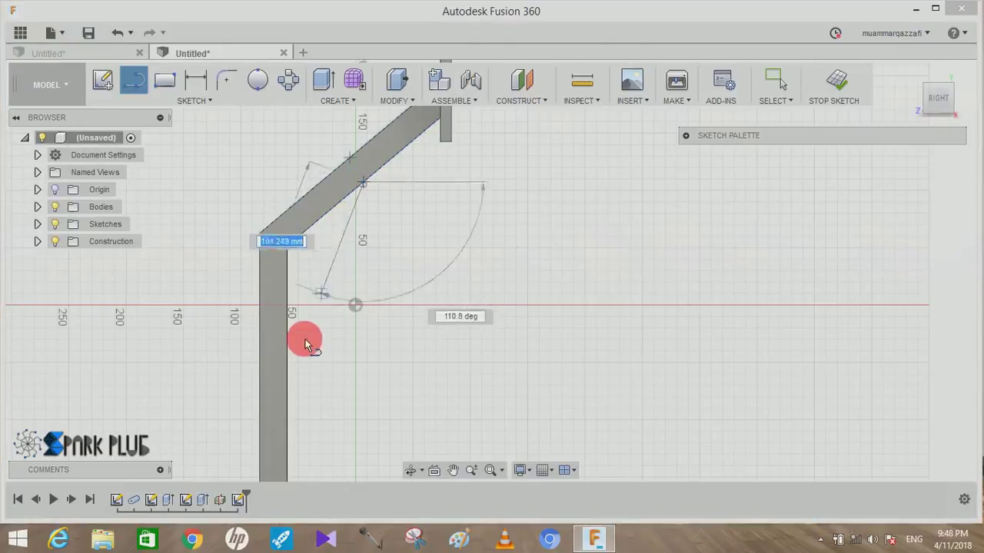
{"action": "middle_click_drag", "start_coordinate": [305, 341], "coordinate": [277, 321]}
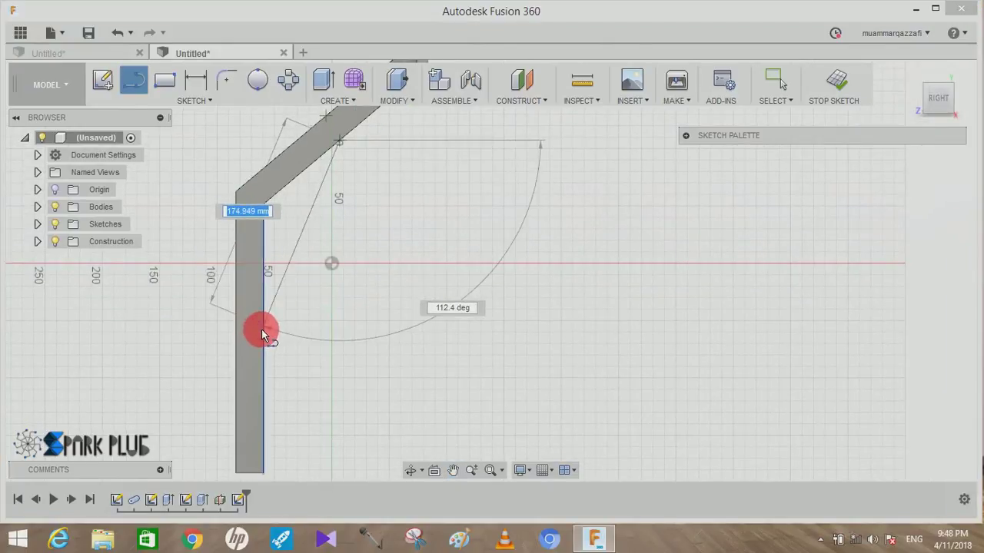
{"action": "left_click", "coordinate": [263, 320]}
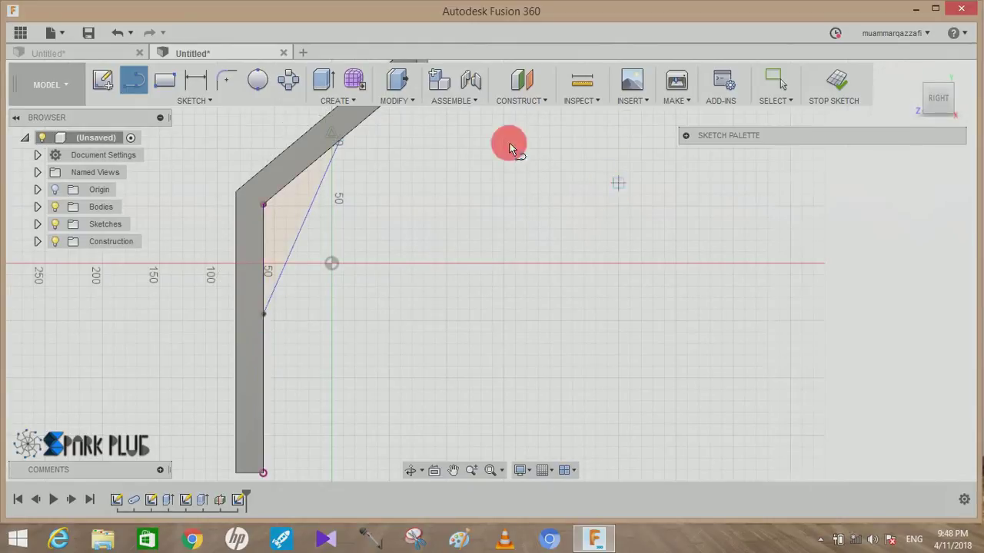
{"action": "left_click", "coordinate": [835, 80]}
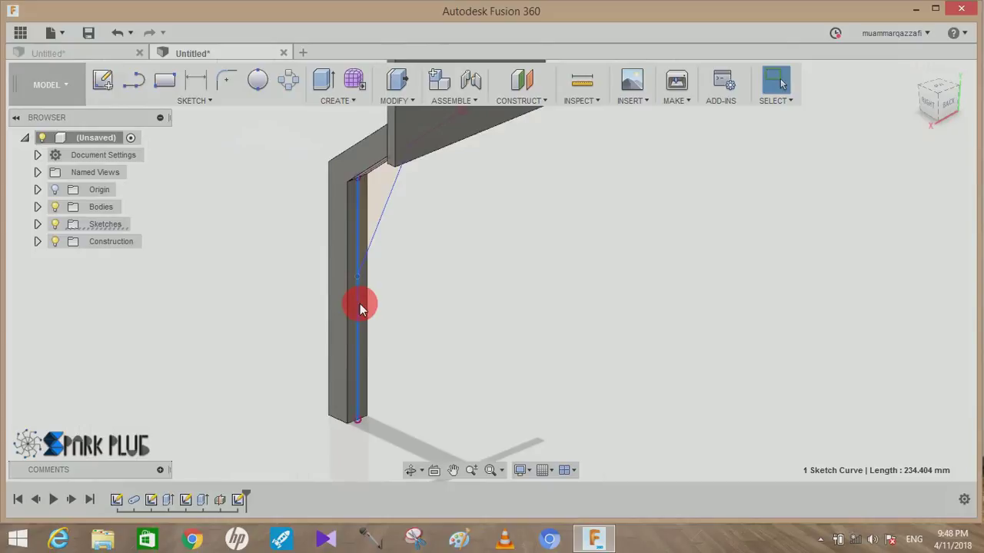
Create a 10 mm thick, 10 mm deep rib along the brace line
{"action": "left_click", "coordinate": [331, 100]}
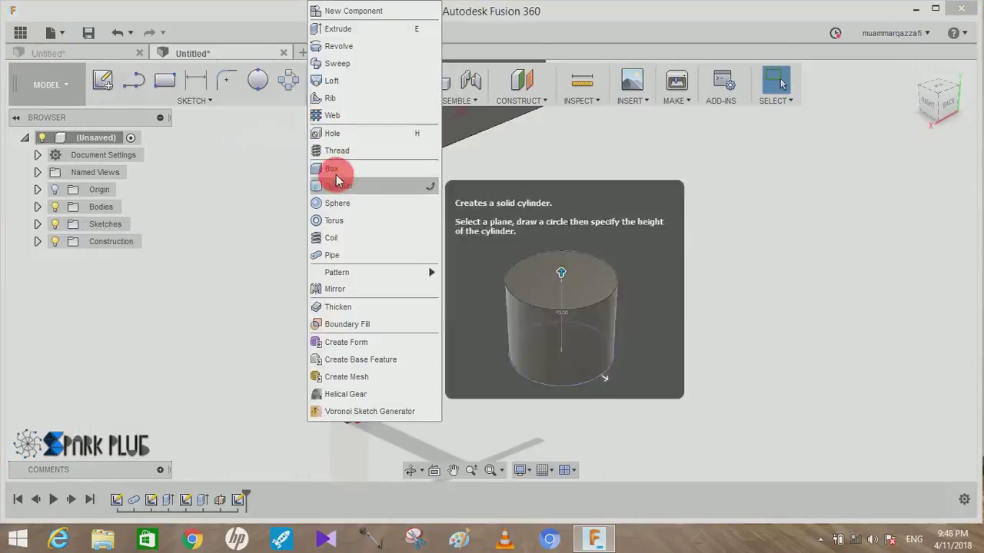
{"action": "left_click", "coordinate": [350, 105]}
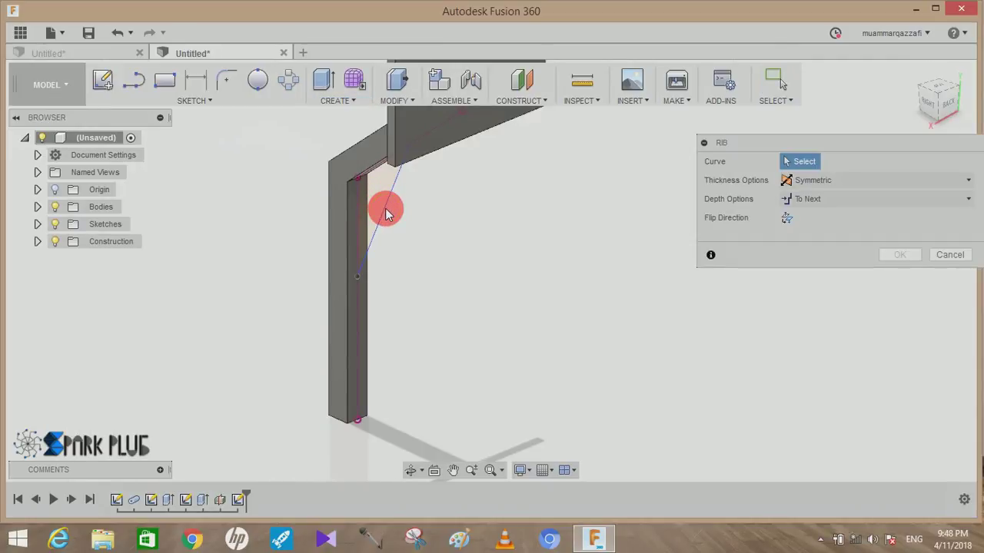
{"action": "left_click", "coordinate": [804, 198]}
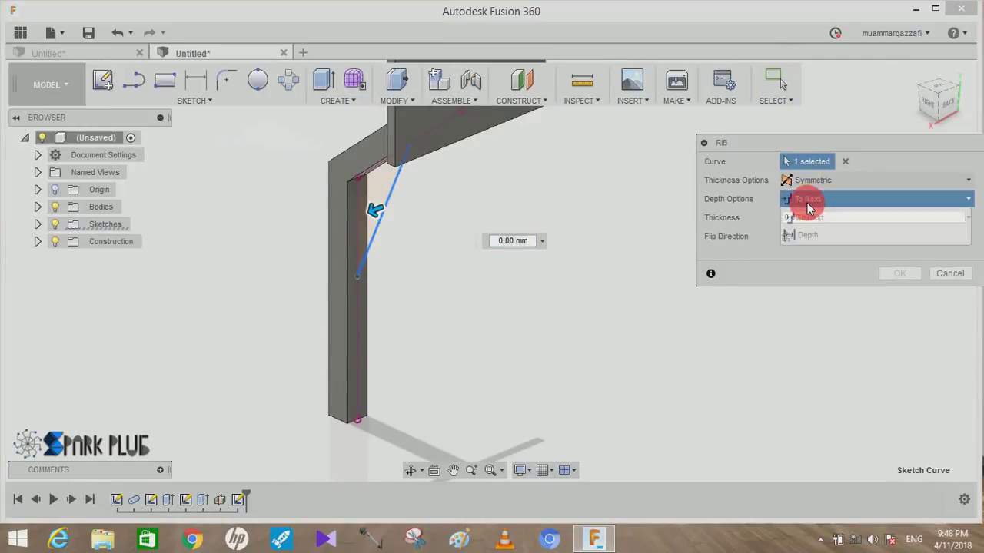
{"action": "left_click", "coordinate": [805, 235]}
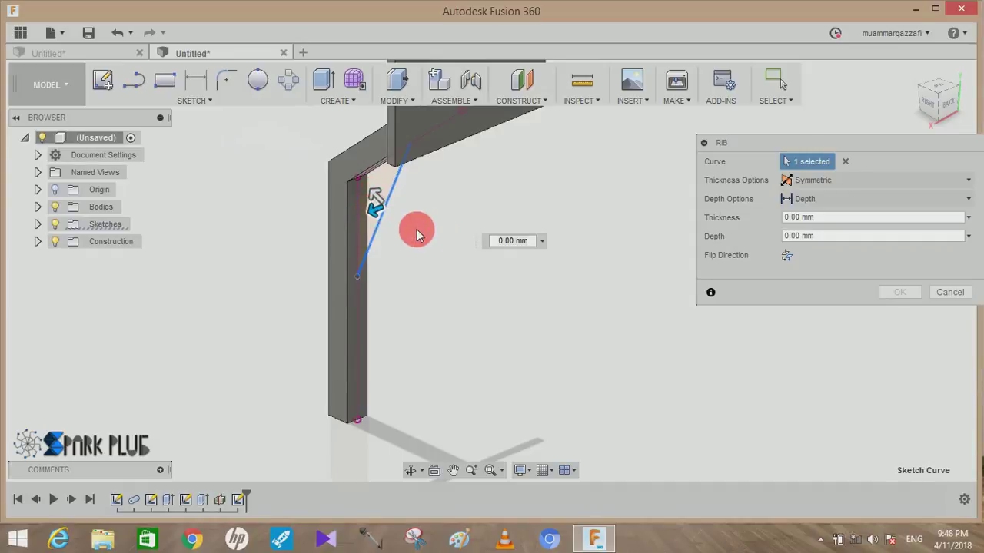
{"action": "mouse_move", "coordinate": [374, 211]}
{"action": "left_mouse_down"}
{"action": "mouse_move", "coordinate": [376, 220]}
{"action": "mouse_move", "coordinate": [376, 204]}
{"action": "left_mouse_up"}
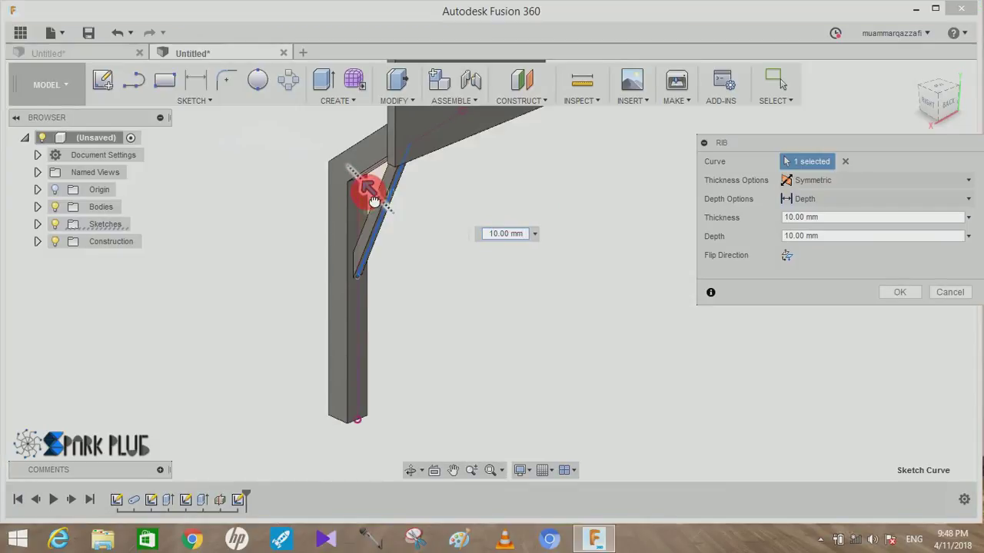
{"action": "mouse_move", "coordinate": [373, 202]}
{"action": "left_mouse_down"}
{"action": "mouse_move", "coordinate": [367, 221]}
{"action": "mouse_move", "coordinate": [366, 185]}
{"action": "left_mouse_up"}
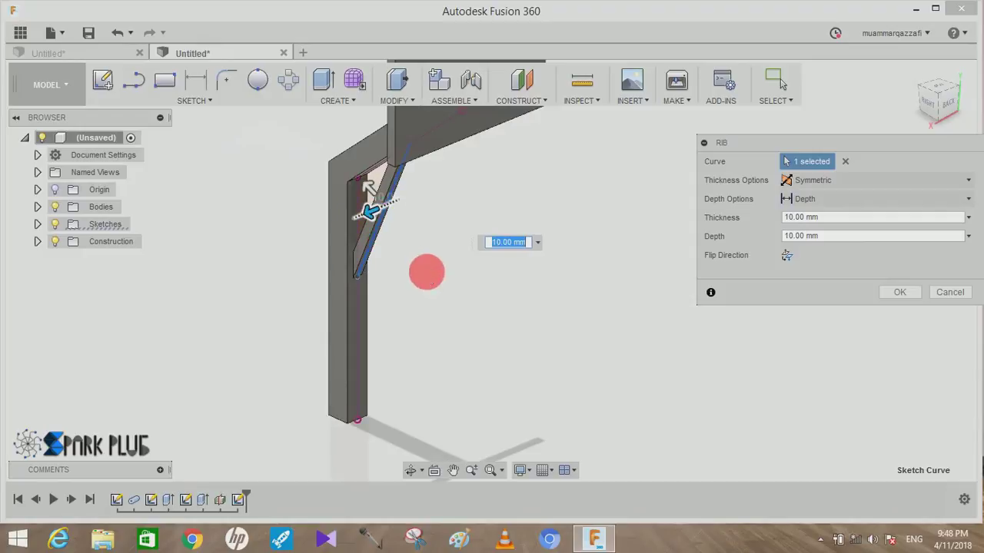
{"action": "middle_click_drag", "start_coordinate": [420, 282], "coordinate": [424, 269], "text": "shift"}
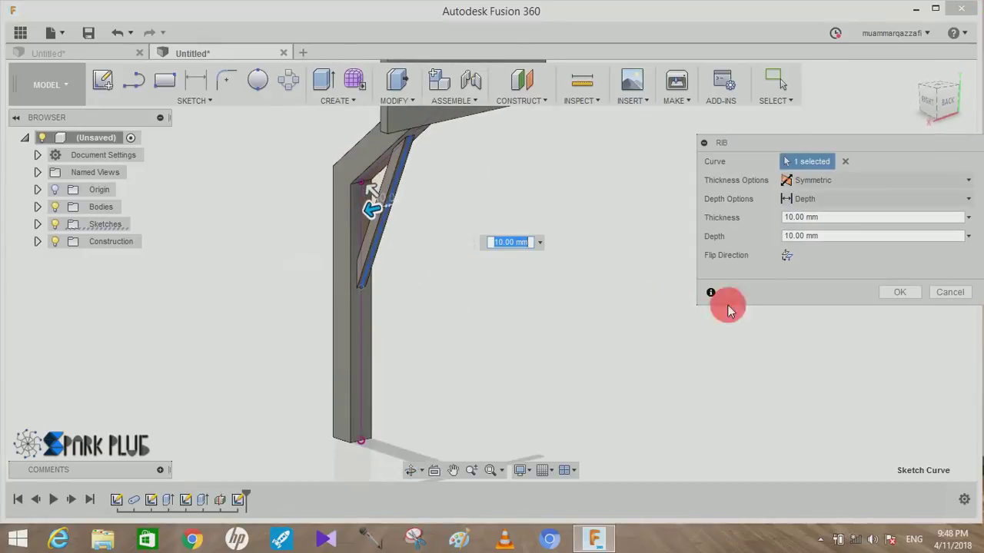
{"action": "left_click", "coordinate": [901, 293]}
{"action": "scroll", "coordinate": [658, 311], "scroll_direction": "down", "scroll_amount": 3}
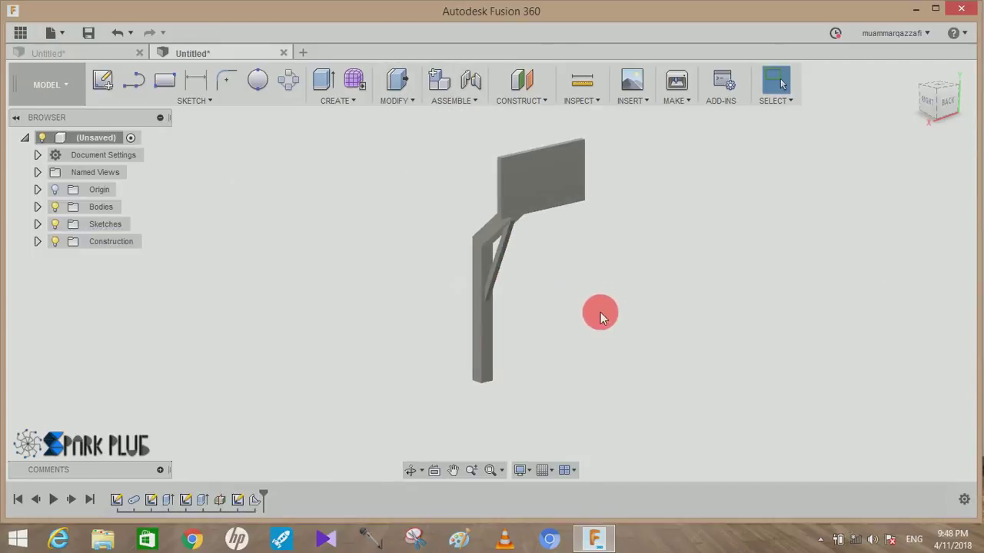
Start a new sketch on the backboard's flat face
{"action": "mouse_move", "coordinate": [596, 310]}
{"action": "middle_mouse_down", "text": "shift"}
{"action": "mouse_move", "coordinate": [533, 317]}
{"action": "mouse_move", "coordinate": [571, 318]}
{"action": "middle_mouse_up", "text": "shift"}
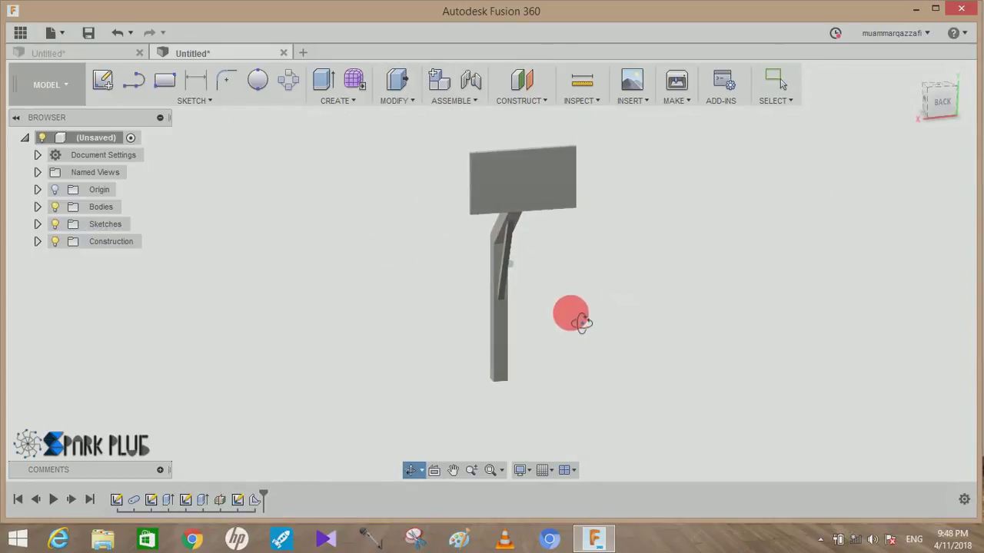
{"action": "left_click", "coordinate": [522, 188]}
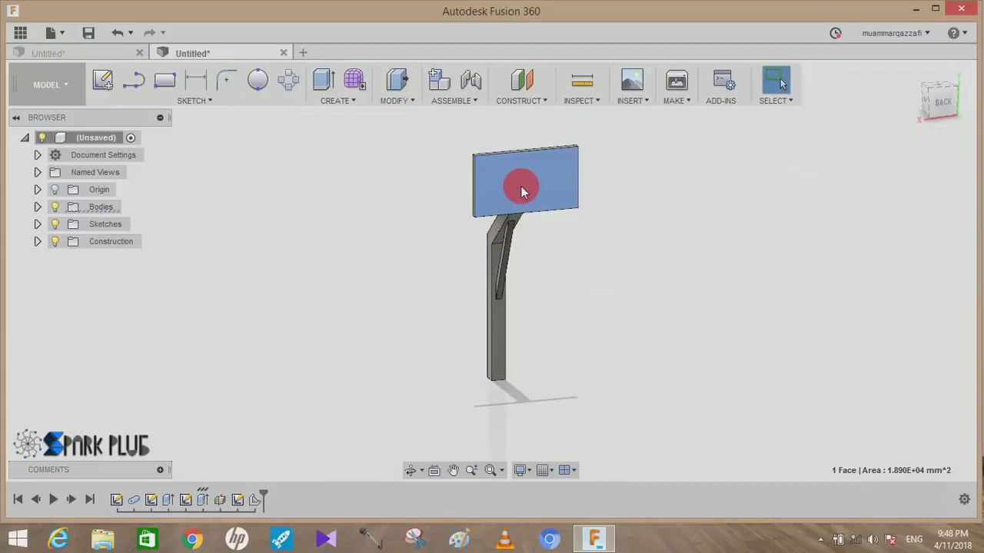
{"action": "left_click", "coordinate": [104, 82]}
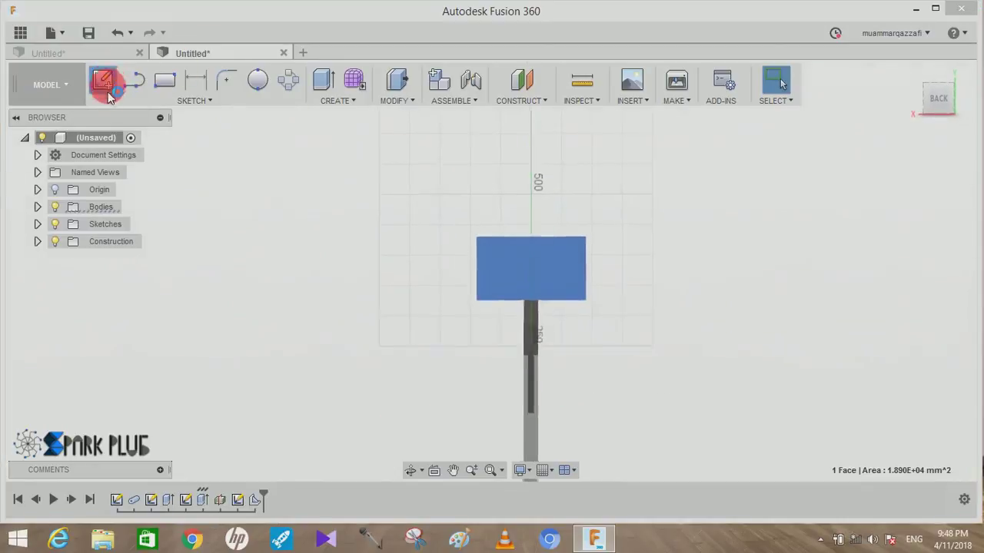
{"action": "scroll", "coordinate": [431, 253], "scroll_direction": "up", "scroll_amount": 3}
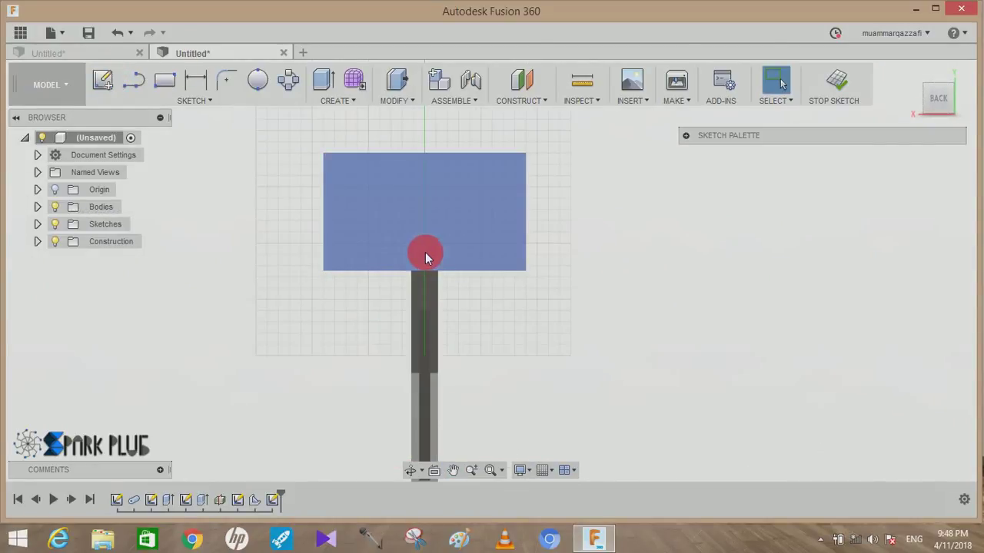
{"action": "scroll", "coordinate": [428, 257], "scroll_direction": "up", "scroll_amount": 2}
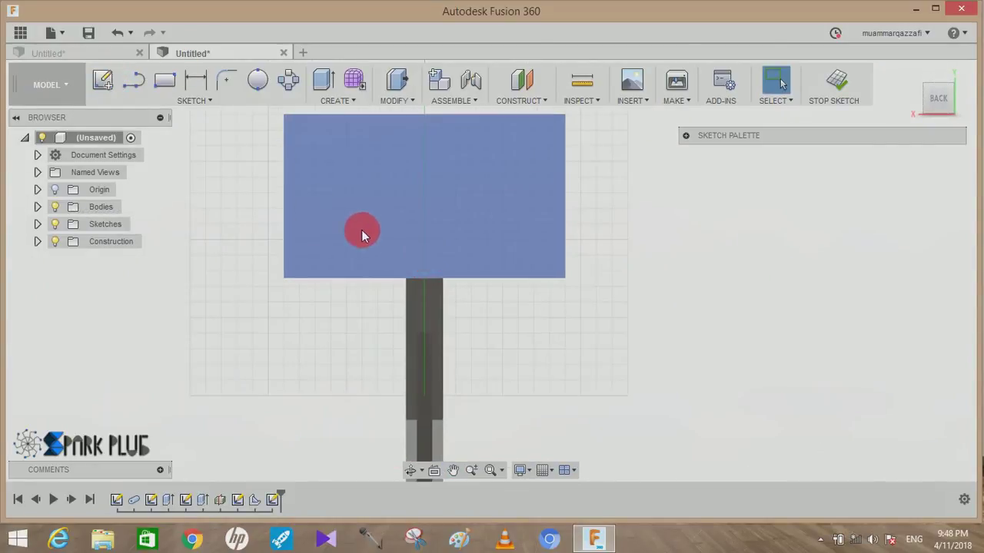
Draw a 60 × 30 mm centre rectangle at the backboard's bottom-edge midpoint
{"action": "left_click", "coordinate": [166, 99]}
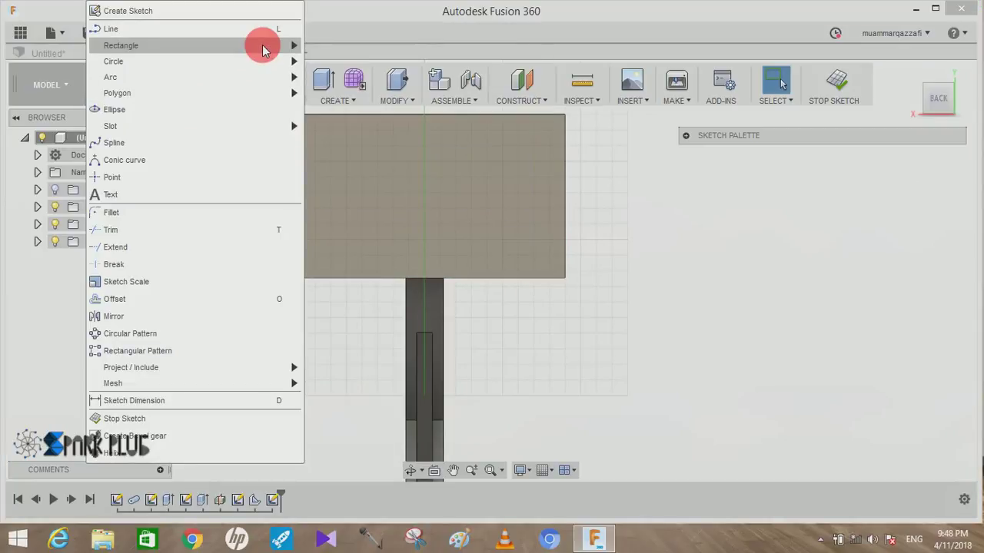
{"action": "mouse_move", "coordinate": [121, 45]}
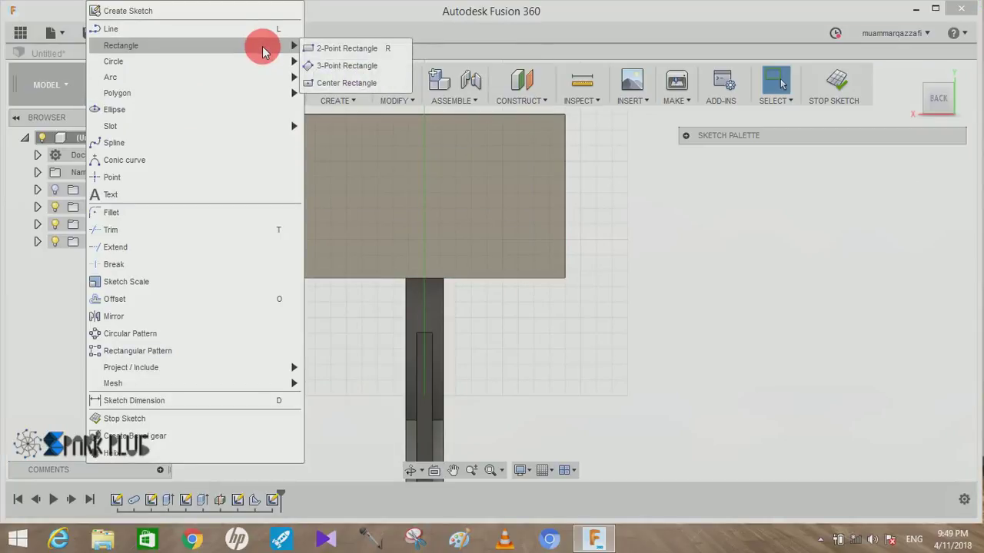
{"action": "left_click", "coordinate": [338, 83]}
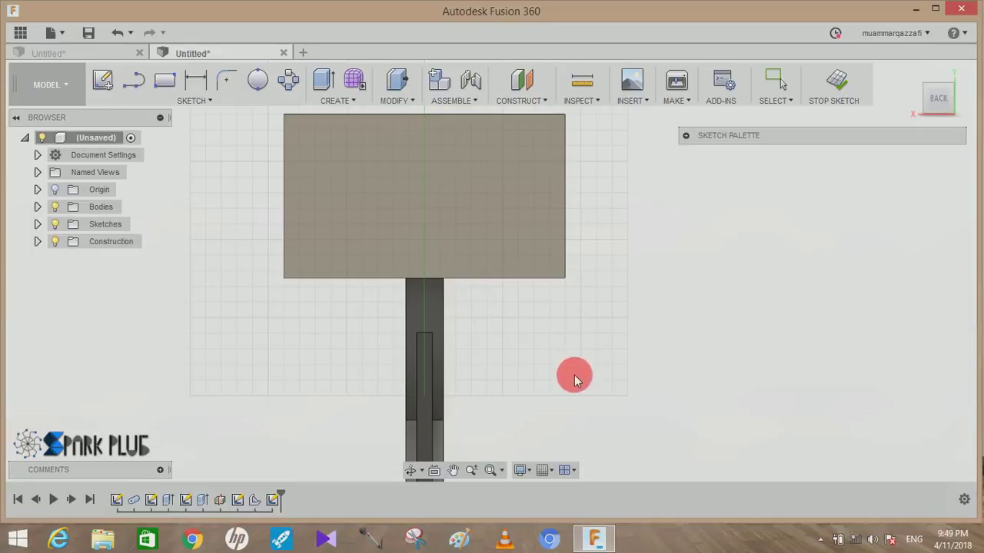
{"action": "key", "text": "Escape"}
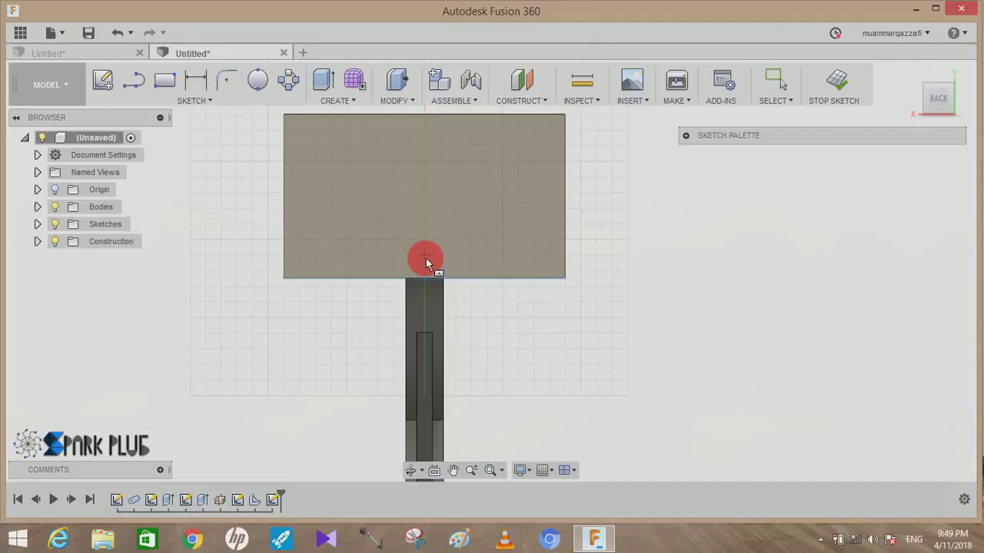
{"action": "left_click", "coordinate": [425, 255]}
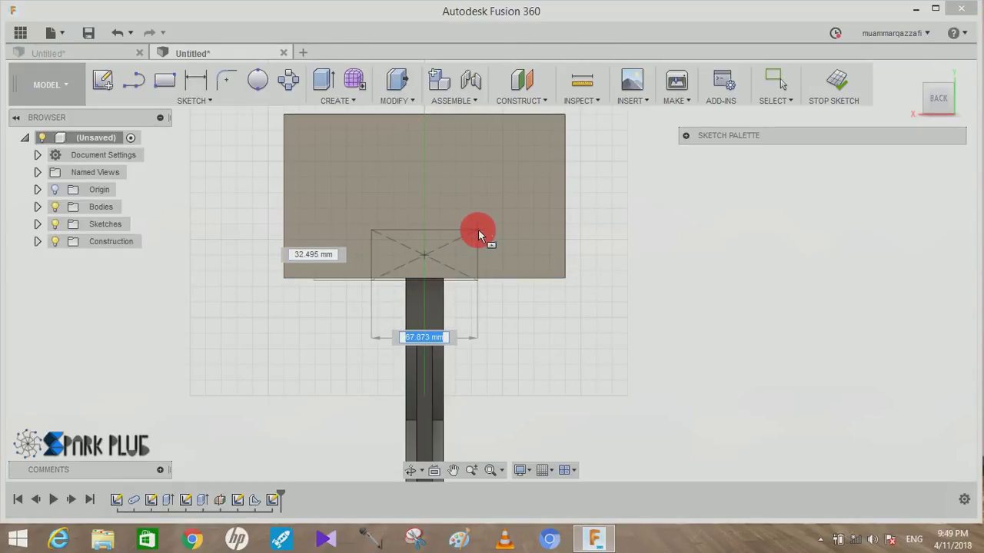
{"action": "type", "text": "60"}
{"action": "key", "text": "Tab"}
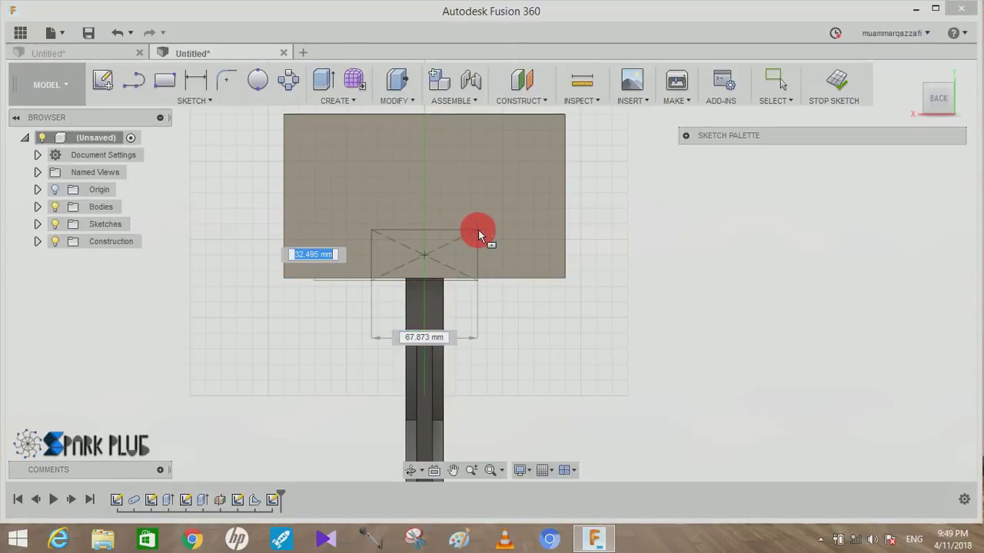
{"action": "type", "text": "30"}
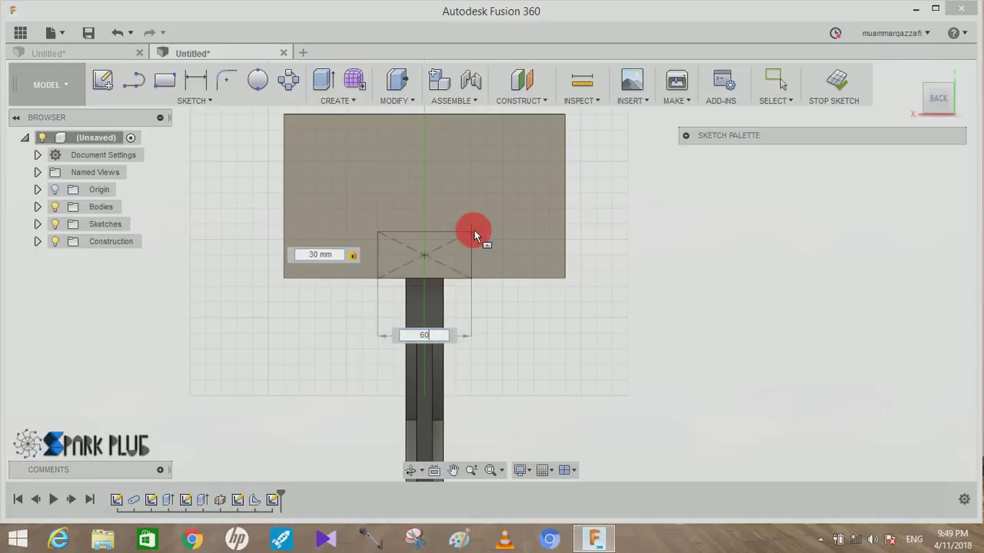
{"action": "key", "text": "Return"}
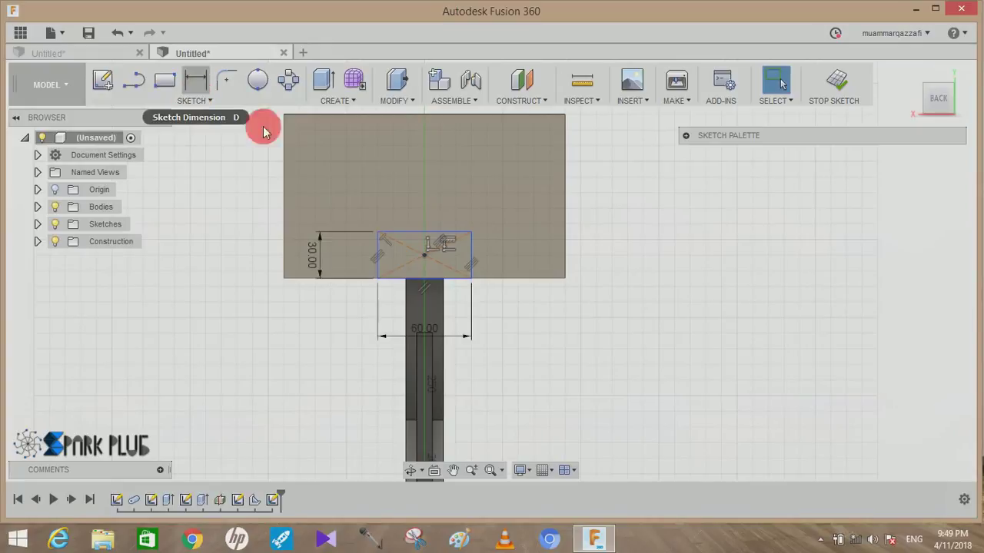
Add a driven dimension from the rectangle's centre to the bottom edge, then reposition the centre point
{"action": "key", "text": "d"}
{"action": "left_click", "coordinate": [424, 255]}
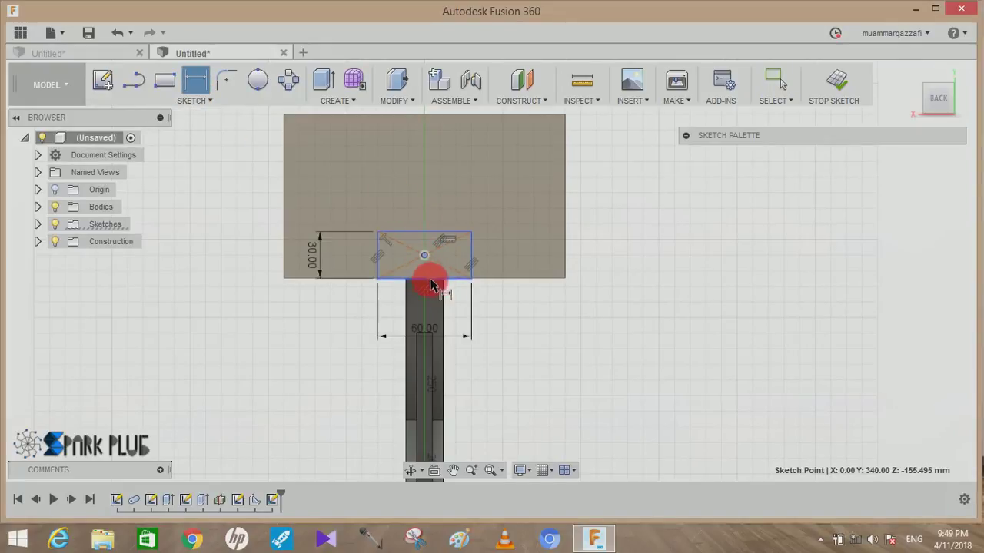
{"action": "left_click", "coordinate": [431, 282]}
{"action": "left_click", "coordinate": [611, 267]}
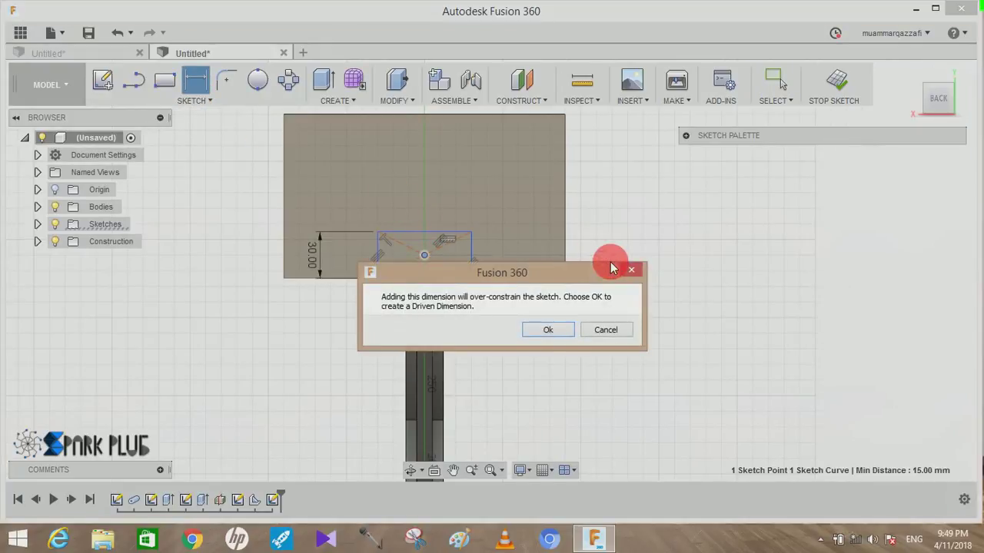
{"action": "left_click", "coordinate": [552, 331]}
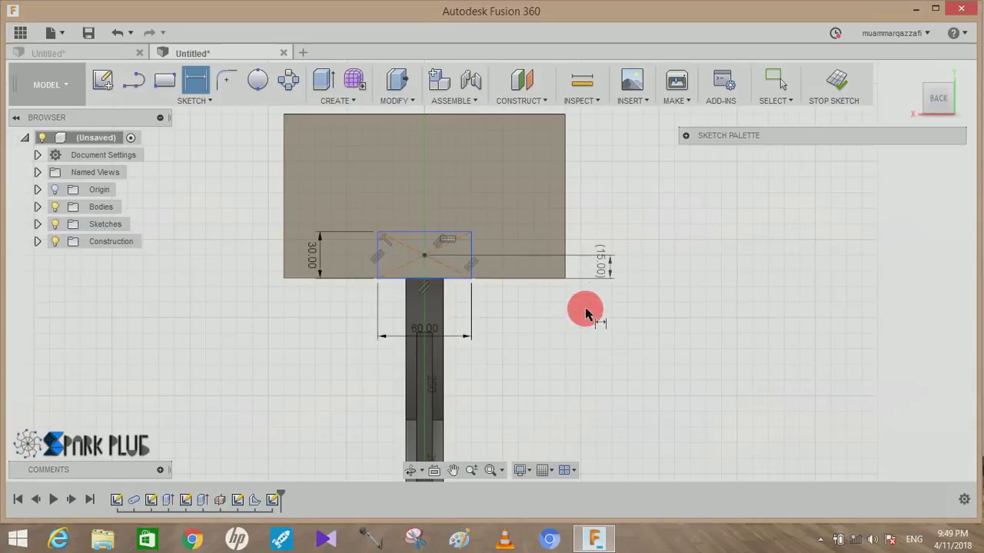
{"action": "key", "text": "Escape"}
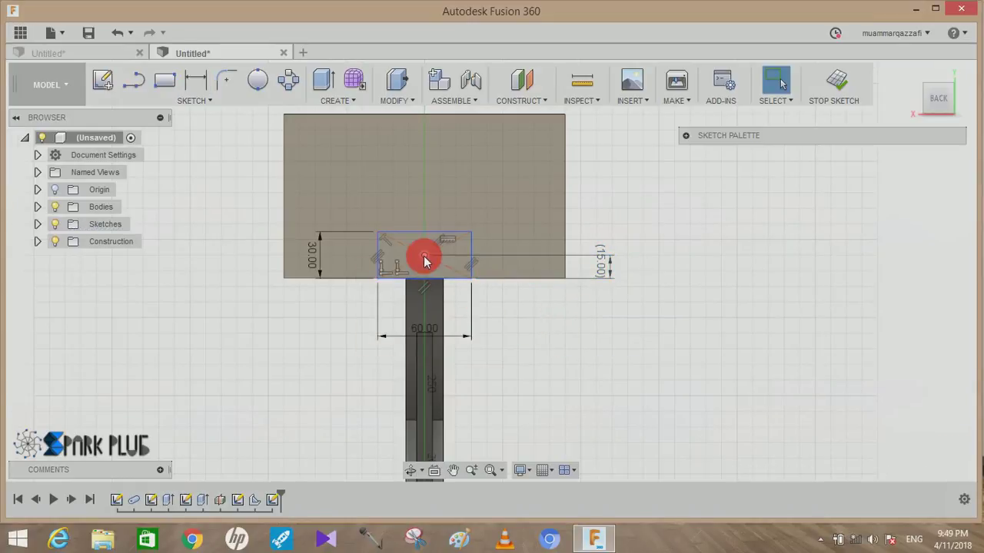
{"action": "left_click_drag", "start_coordinate": [425, 260], "coordinate": [400, 269]}
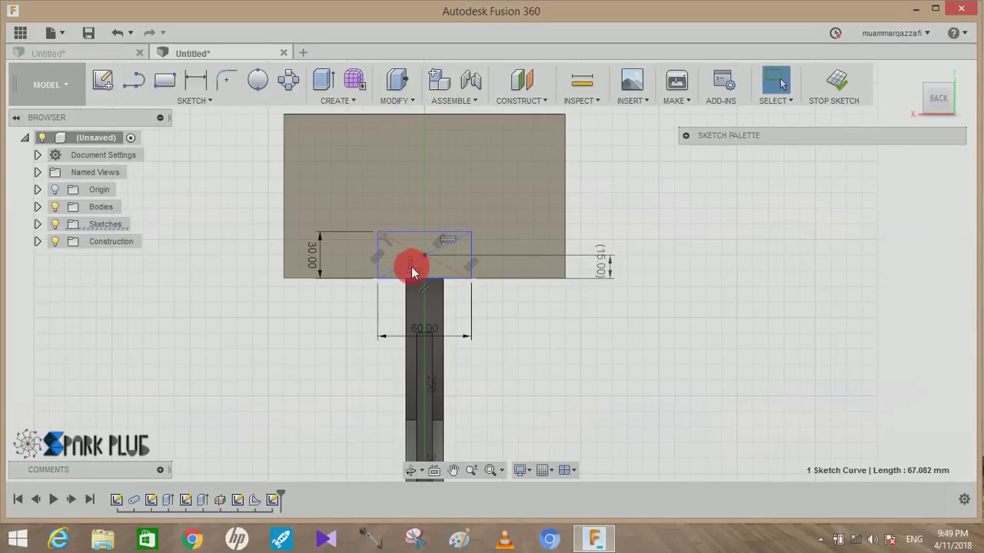
{"action": "mouse_move", "coordinate": [410, 273]}
{"action": "left_mouse_down"}
{"action": "mouse_move", "coordinate": [426, 262]}
{"action": "mouse_move", "coordinate": [398, 275]}
{"action": "mouse_move", "coordinate": [408, 278]}
{"action": "mouse_move", "coordinate": [455, 198]}
{"action": "left_mouse_up"}
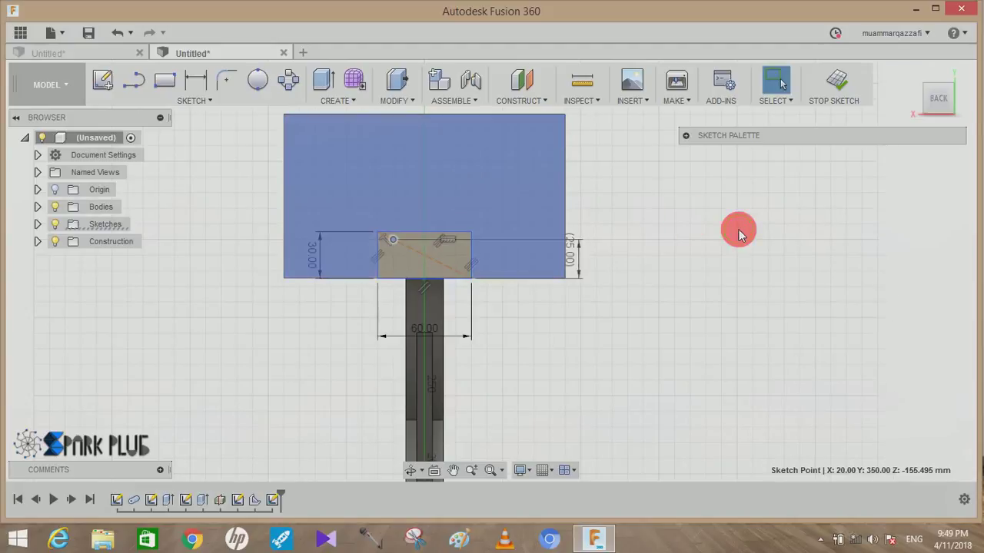
Delete the unwanted inner lines from the backboard sketch's profiles
{"action": "left_click", "coordinate": [683, 262]}
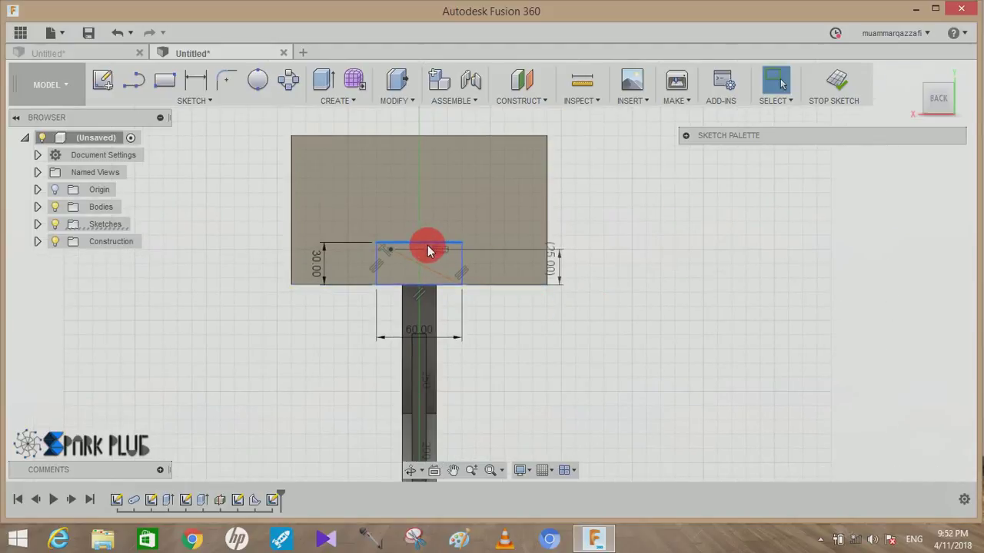
{"action": "left_click", "coordinate": [414, 271]}
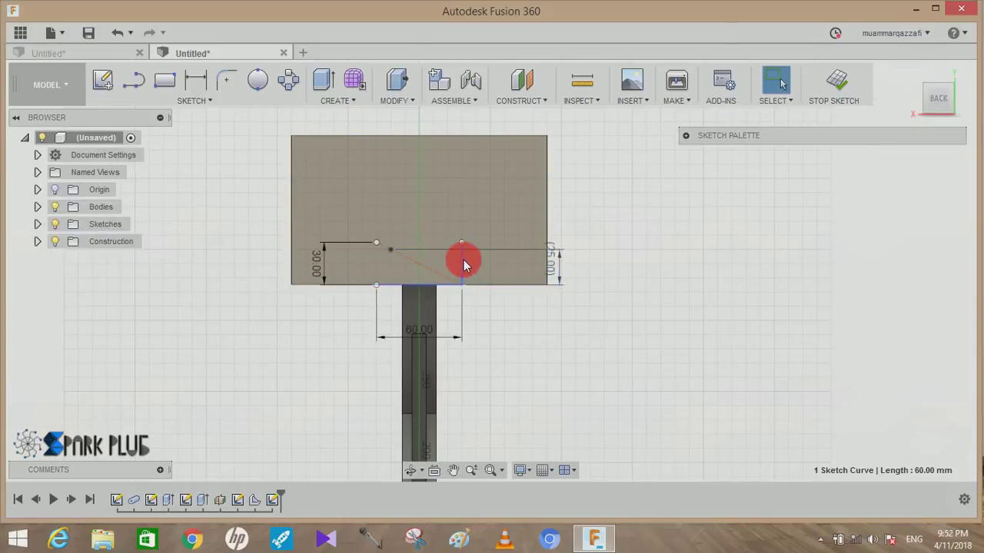
{"action": "left_click", "coordinate": [452, 257]}
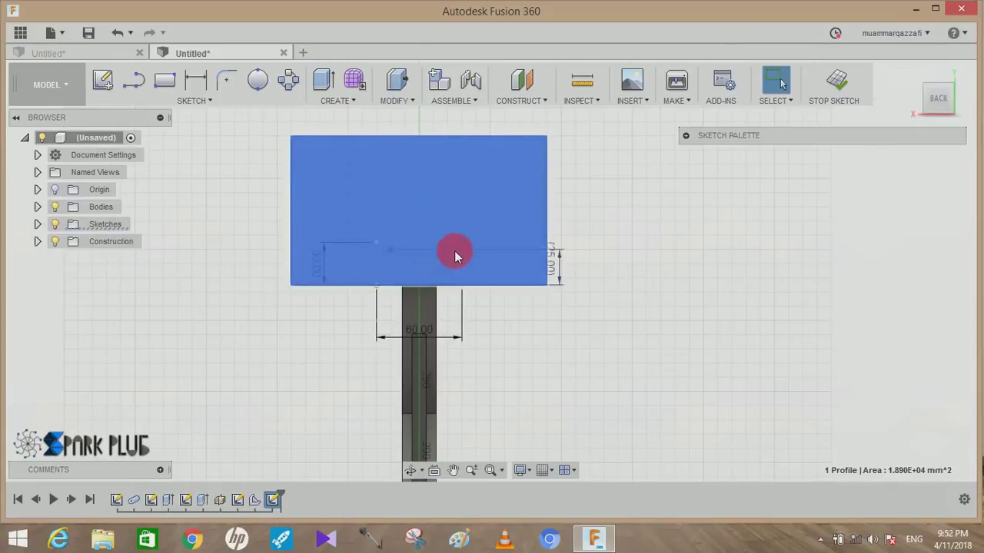
{"action": "left_click", "coordinate": [452, 336]}
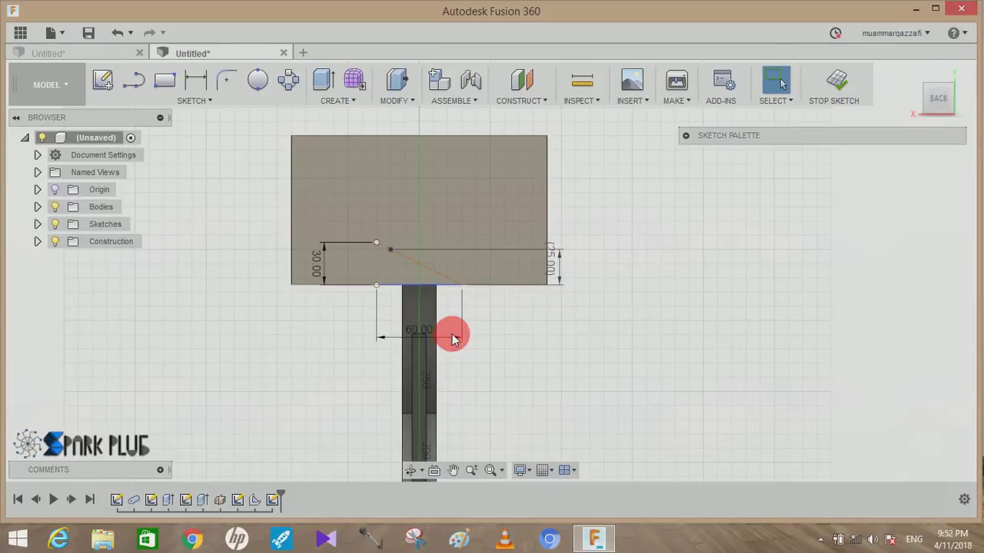
{"action": "left_click", "coordinate": [555, 262]}
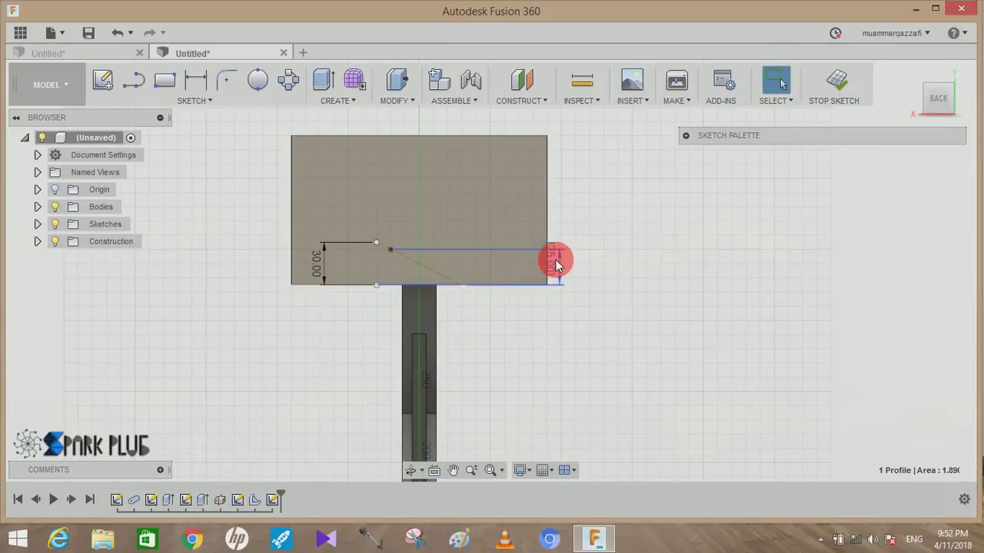
{"action": "key", "text": "Delete"}
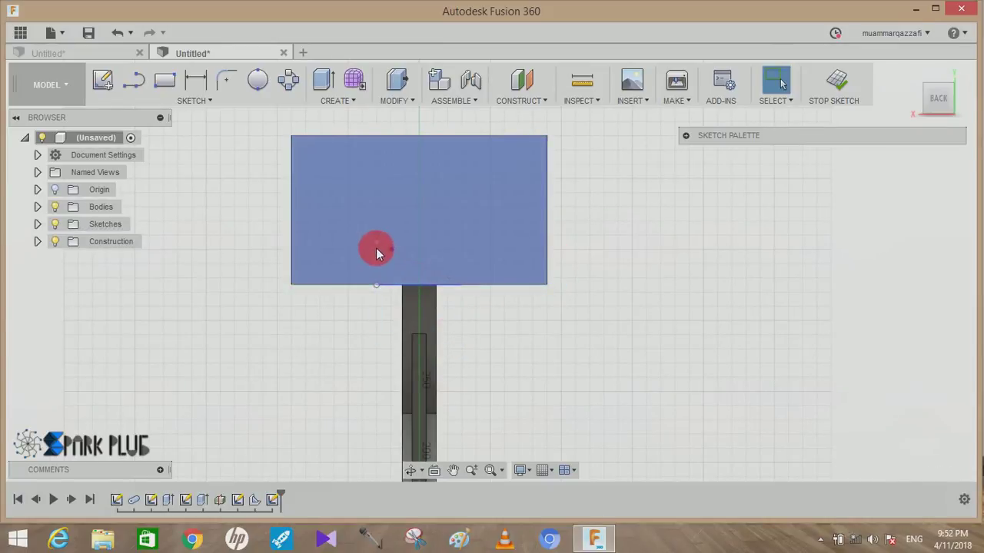
{"action": "left_click", "coordinate": [375, 244]}
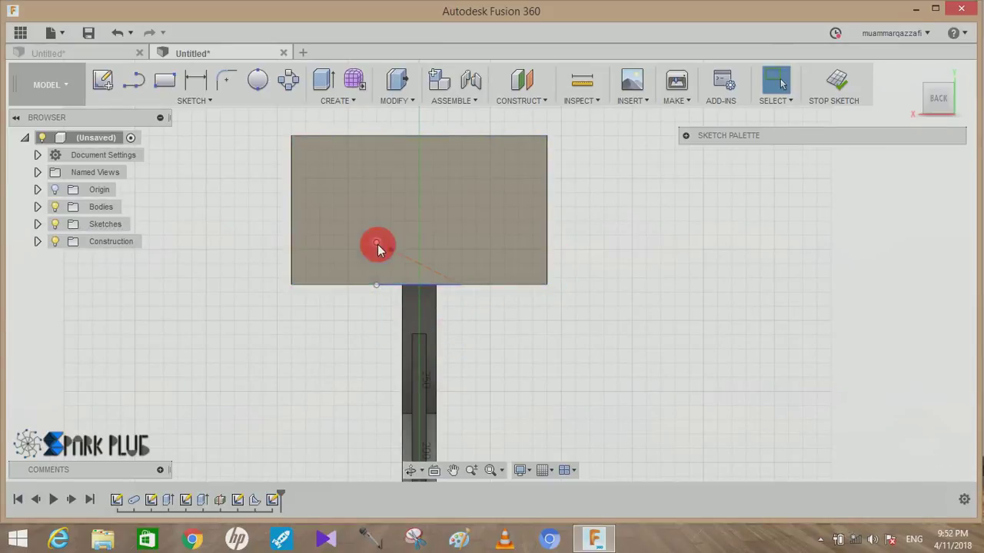
{"action": "left_click", "coordinate": [375, 289]}
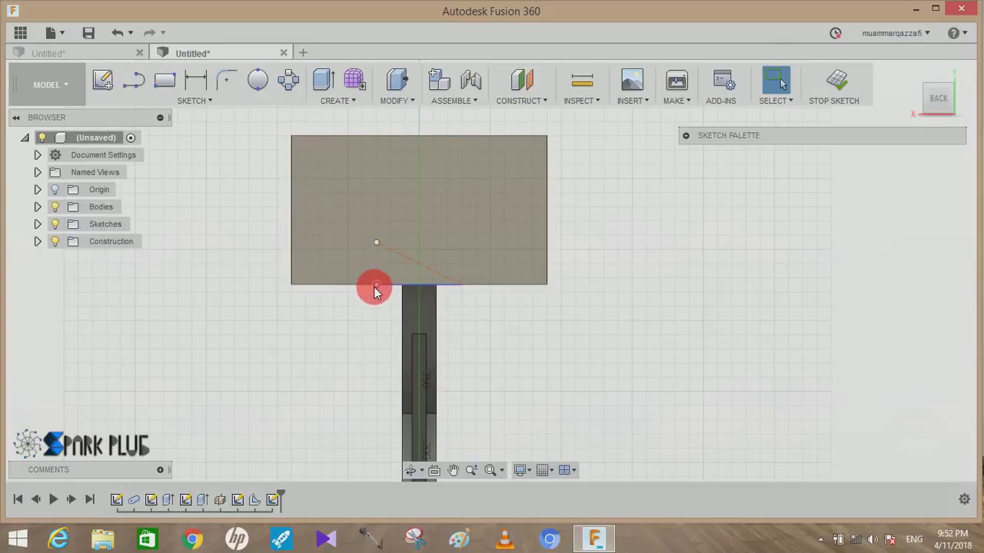
{"action": "left_click", "coordinate": [376, 246]}
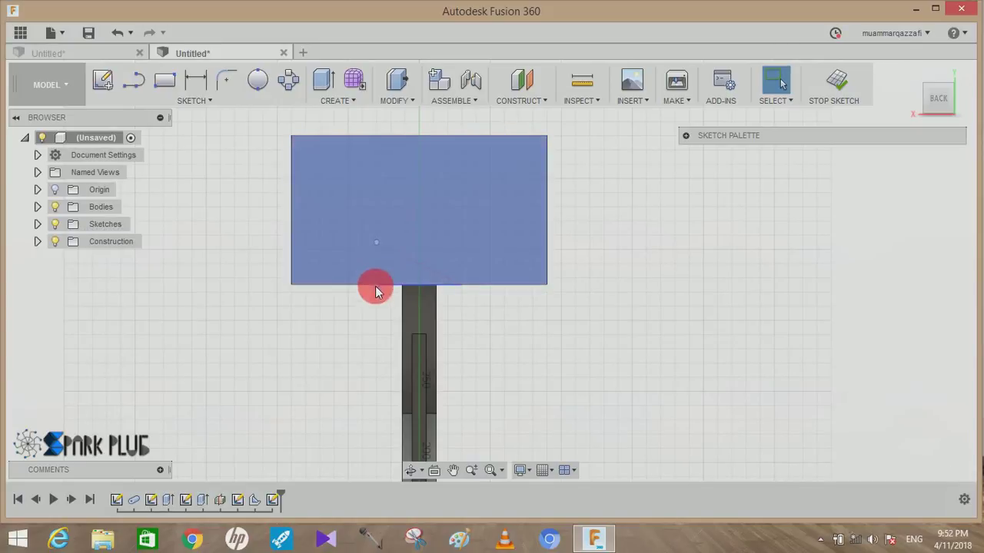
Finish the backboard sketch and bring up the actions menu for Sketch5
{"action": "left_click", "coordinate": [845, 80]}
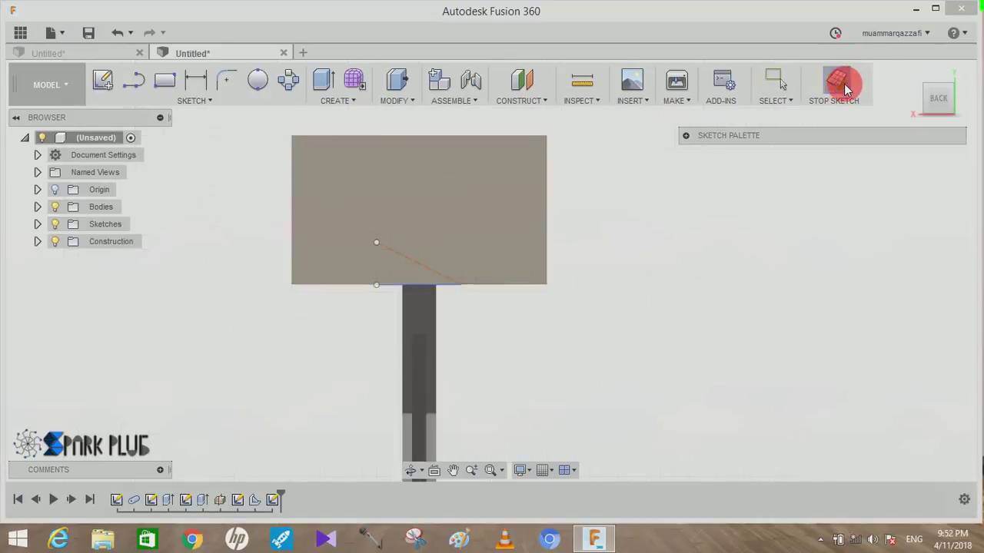
{"action": "left_click", "coordinate": [38, 224]}
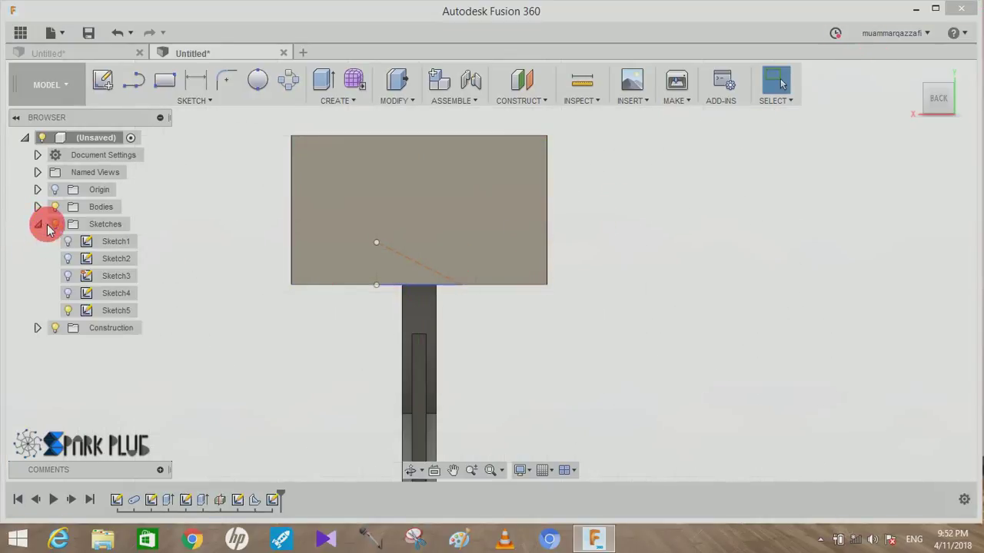
{"action": "right_click", "coordinate": [106, 315]}
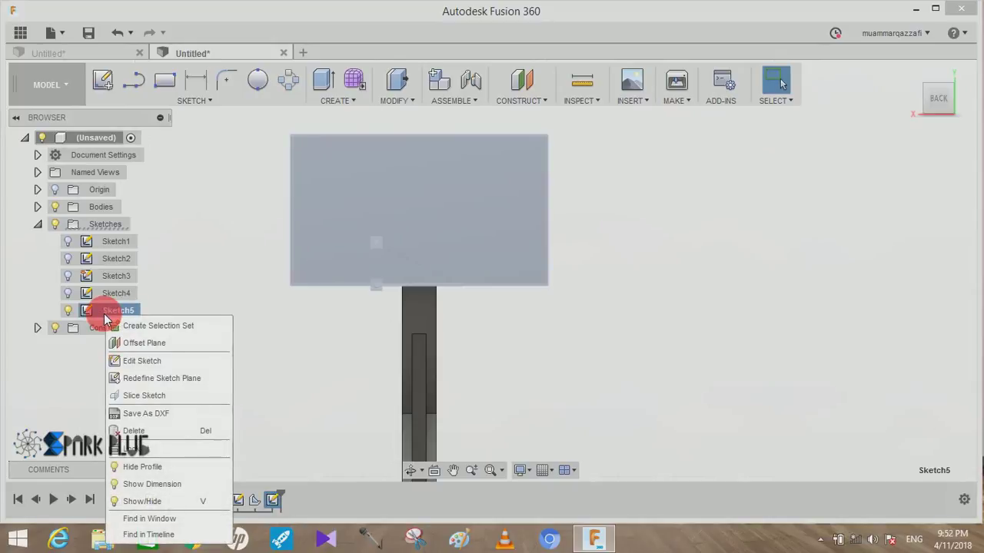
Delete Sketch5 and start a new sketch on the backboard face
{"action": "left_click", "coordinate": [154, 432]}
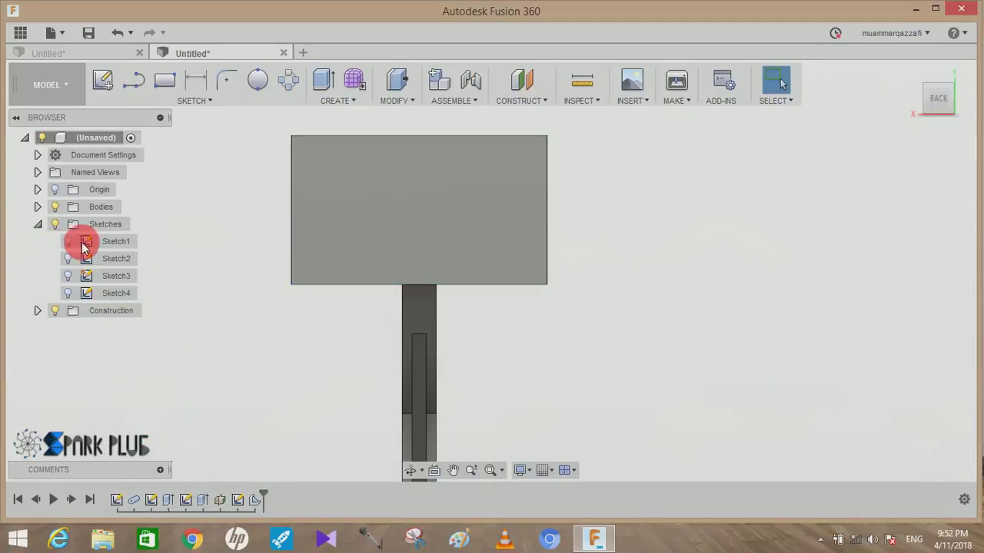
{"action": "left_click", "coordinate": [338, 198]}
{"action": "left_click", "coordinate": [99, 82]}
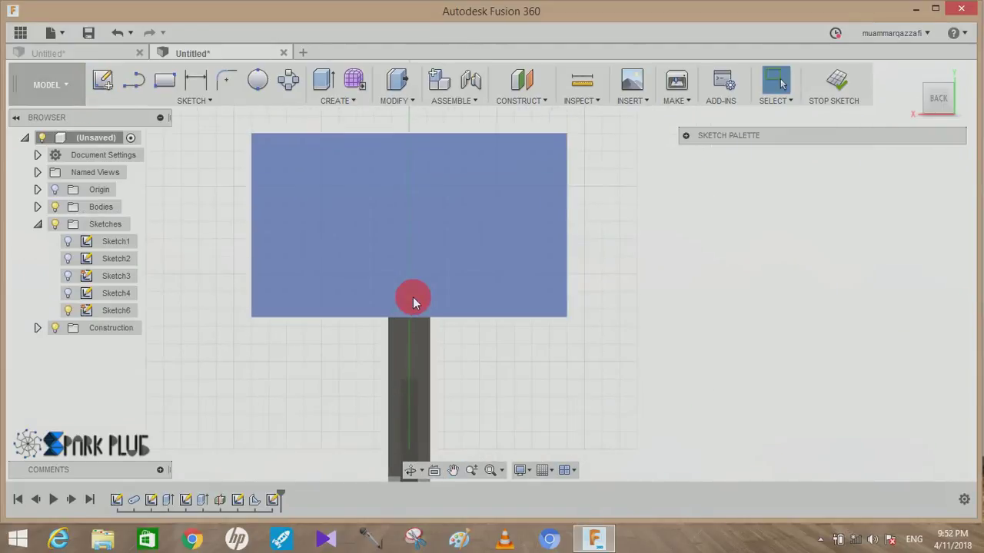
Draw a 60 × 30 mm center rectangle on the backboard's vertical centre line
{"action": "left_click", "coordinate": [184, 100]}
{"action": "mouse_move", "coordinate": [121, 46]}
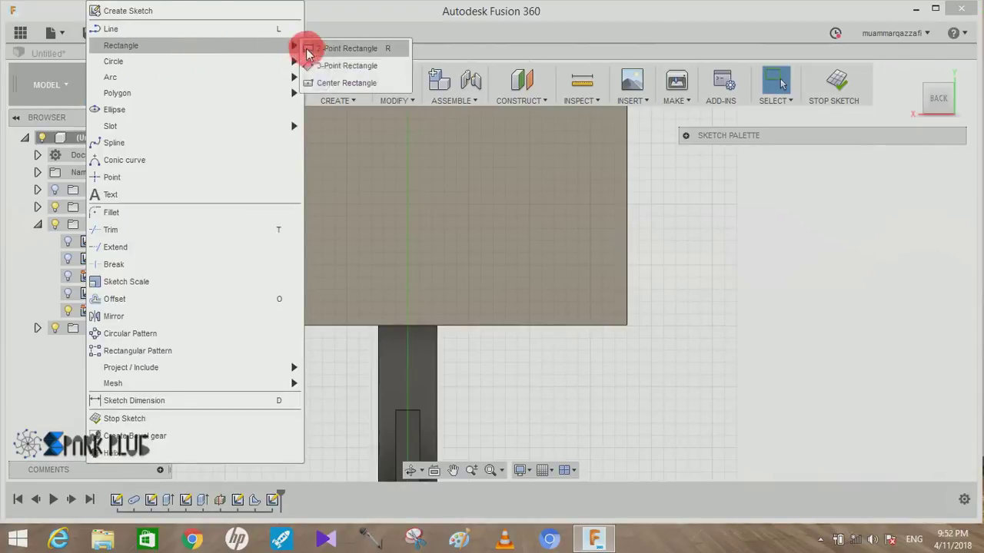
{"action": "left_click", "coordinate": [312, 82]}
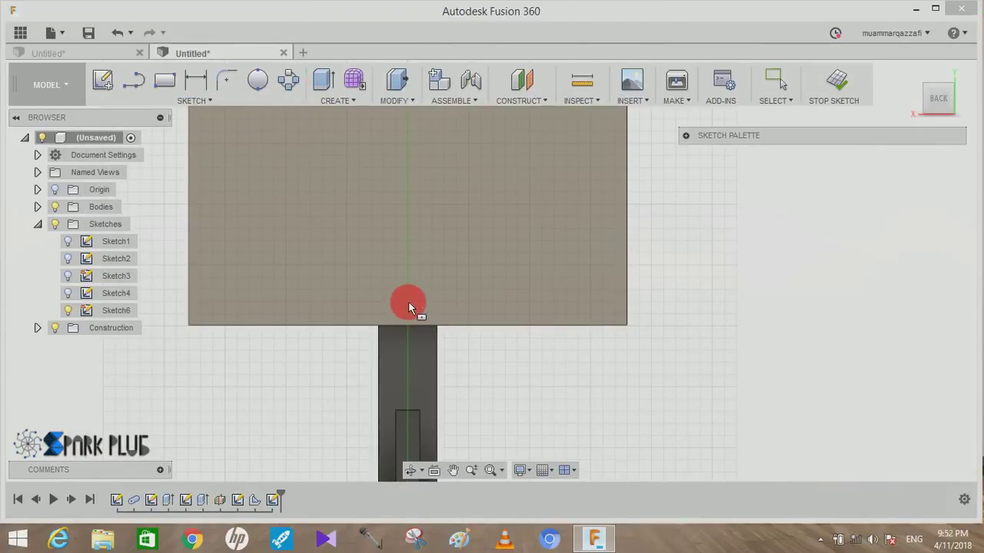
{"action": "left_click", "coordinate": [409, 301]}
{"action": "type", "text": "5"}
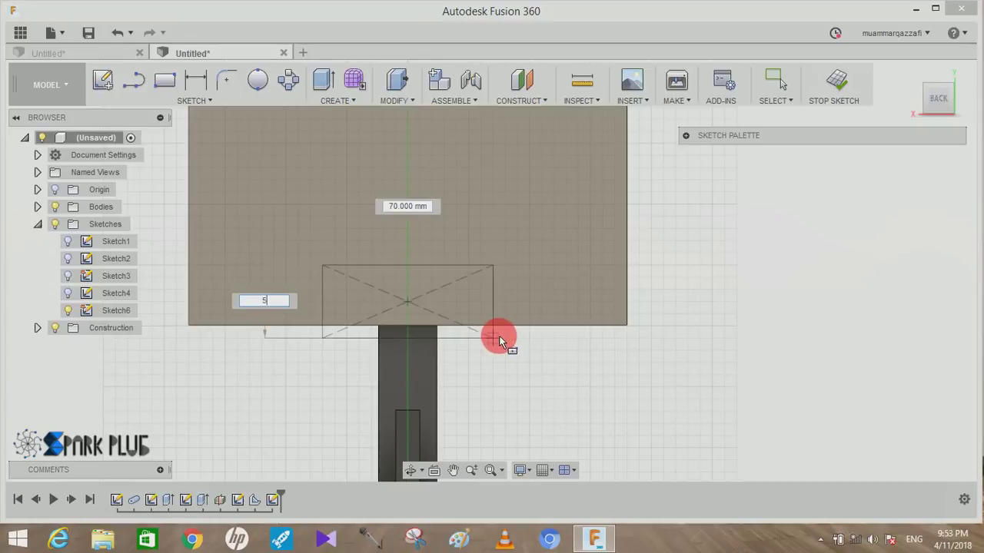
{"action": "type", "text": "0"}
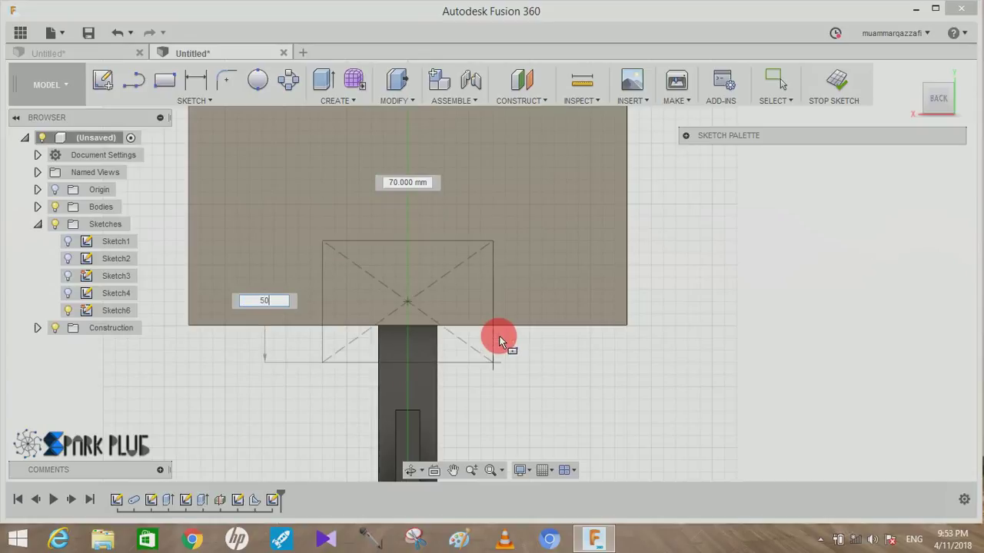
{"action": "key", "text": "Tab"}
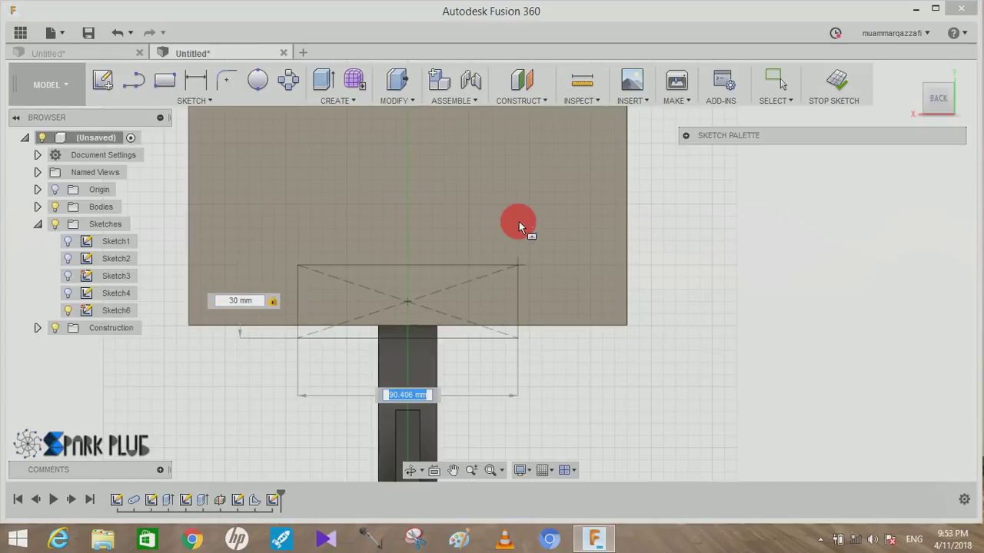
{"action": "key", "text": "Return"}
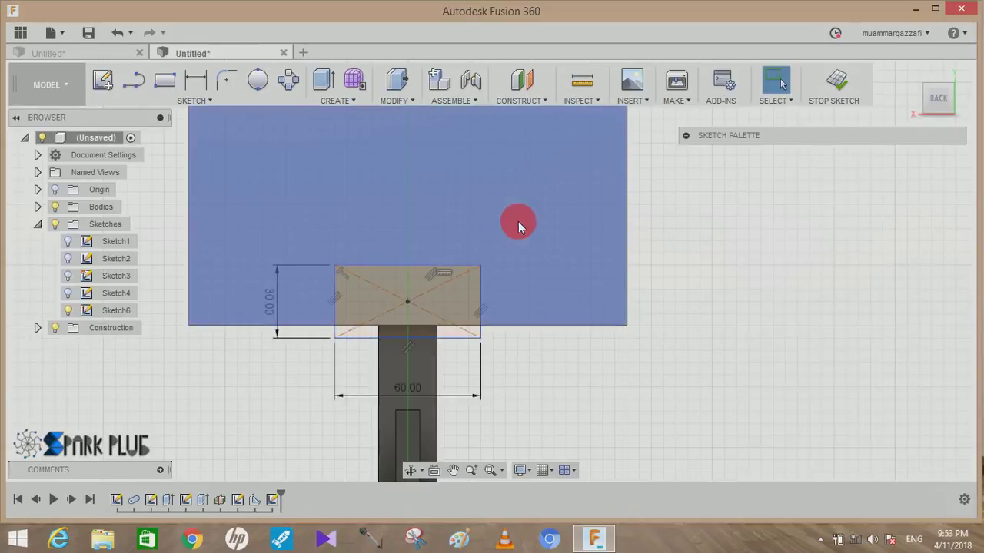
Dimension the rectangle's centre 18 mm above the backboard's bottom edge
{"action": "left_click", "coordinate": [196, 80]}
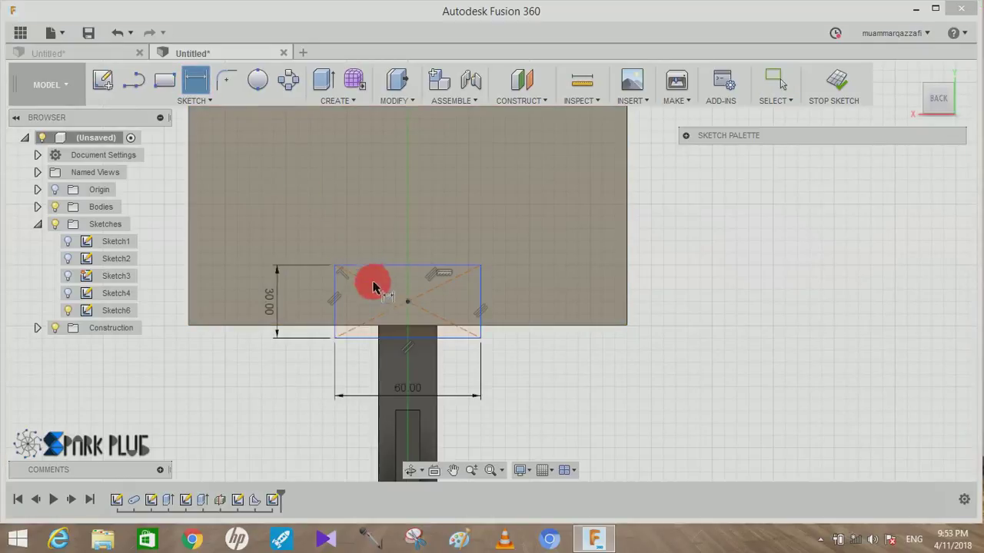
{"action": "left_click", "coordinate": [409, 303]}
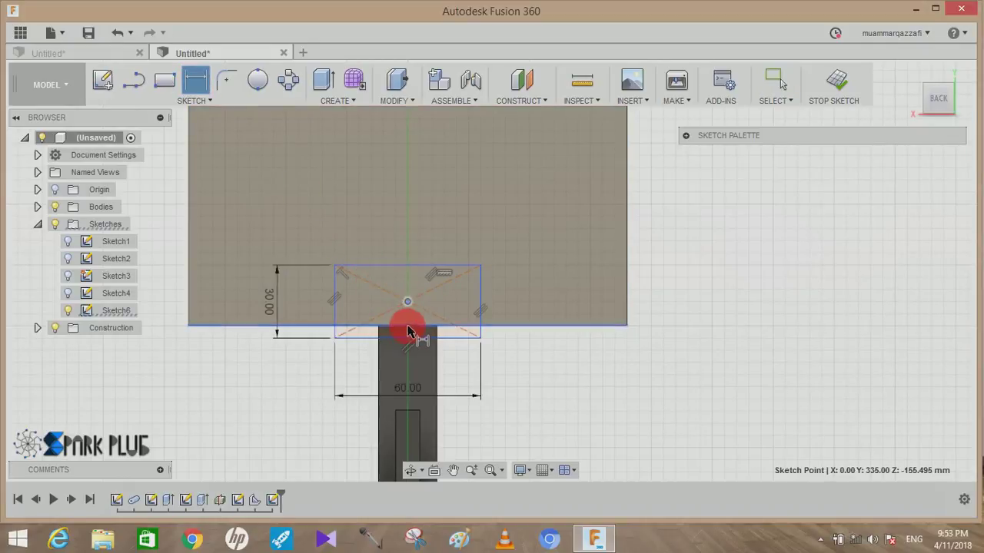
{"action": "left_click", "coordinate": [408, 326]}
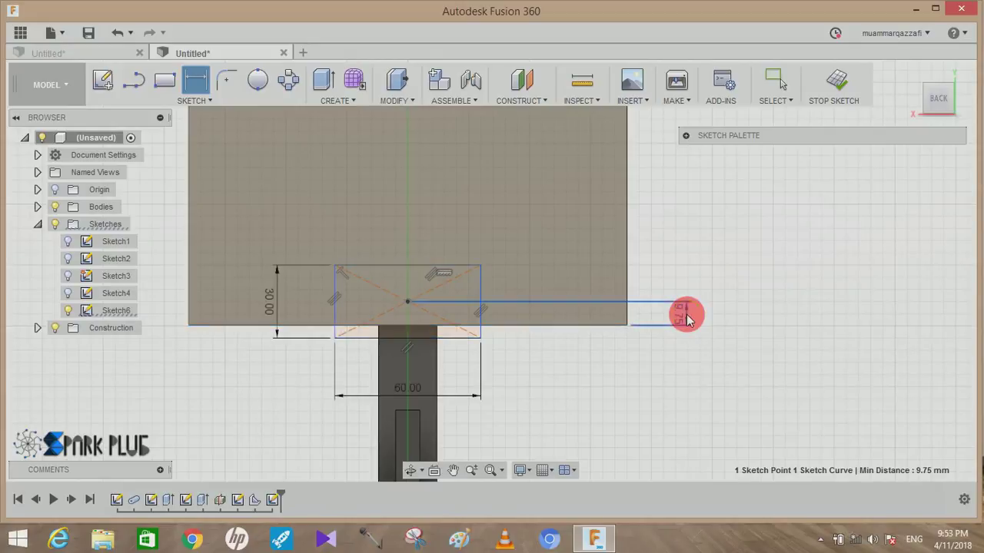
{"action": "left_click", "coordinate": [686, 315]}
{"action": "type", "text": "15"}
{"action": "key", "text": "Return"}
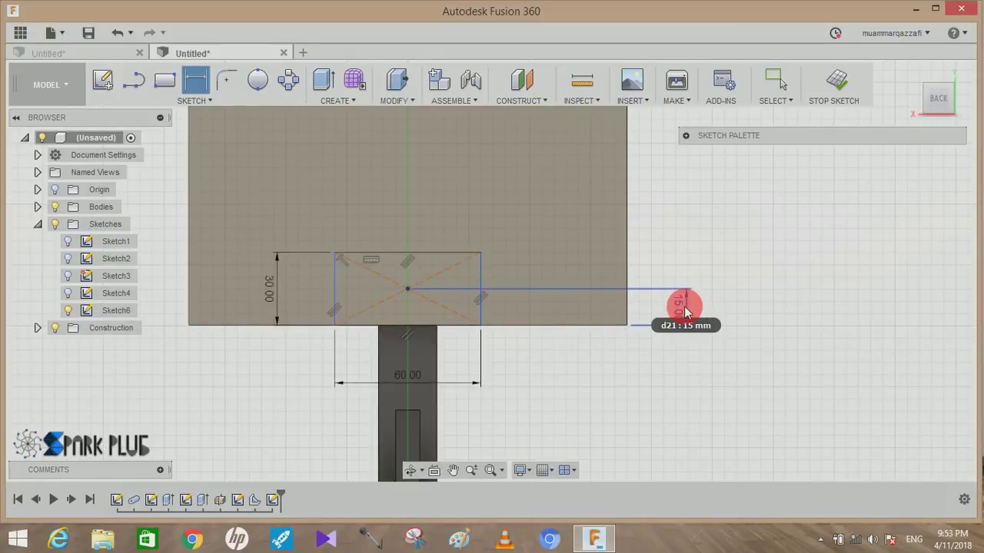
{"action": "double_click", "coordinate": [686, 311]}
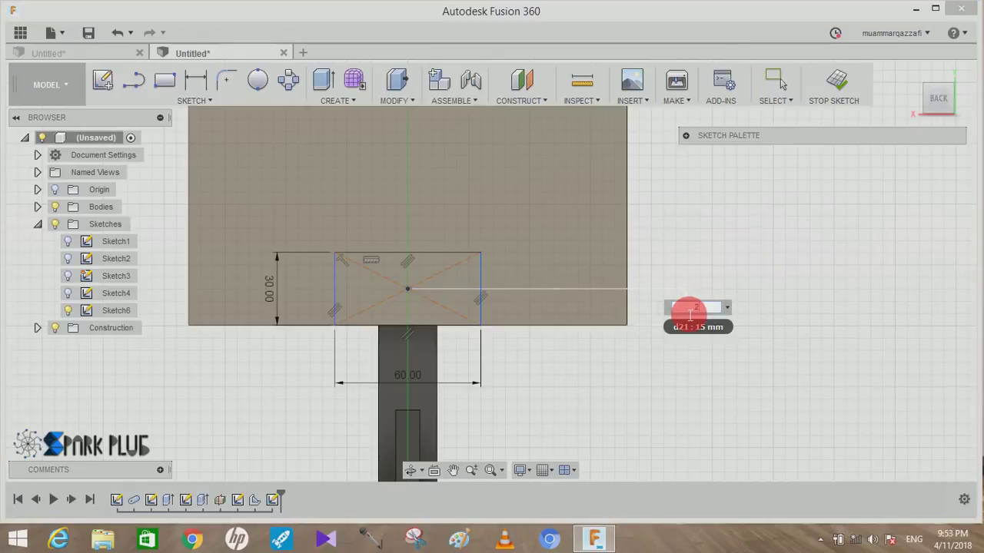
{"action": "key", "text": "Return"}
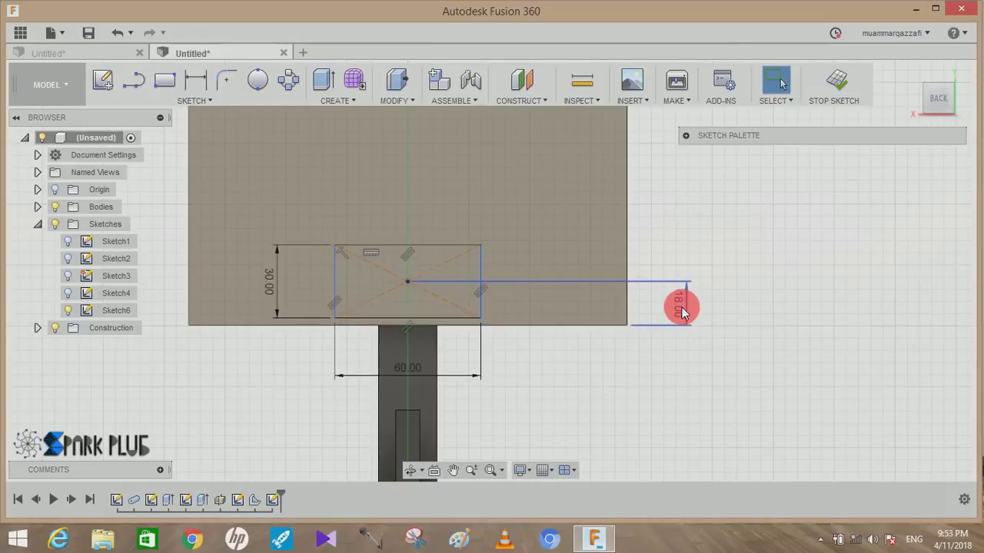
Extrude the 60 × 30 mm rectangle 5 mm as a Join onto the backboard
{"action": "left_click", "coordinate": [321, 80]}
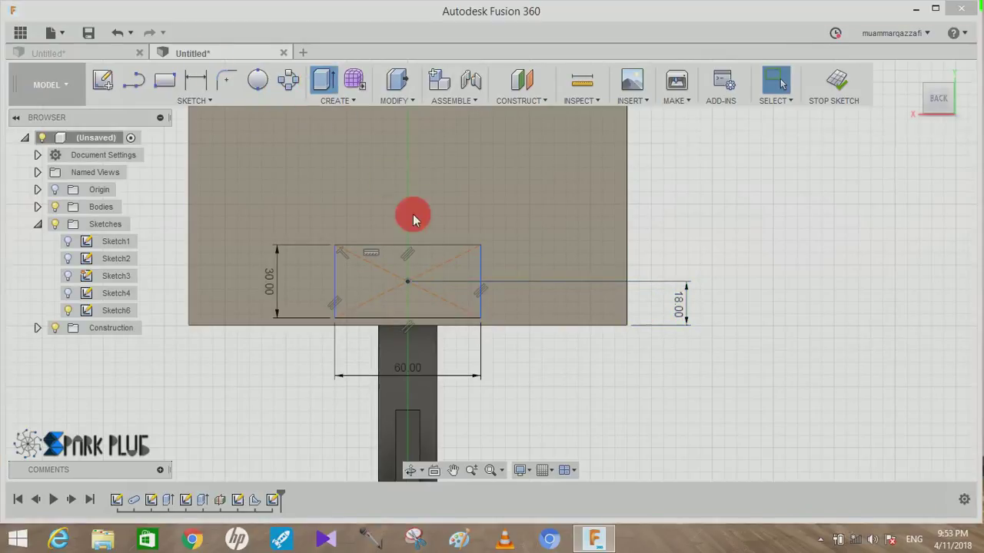
{"action": "left_click", "coordinate": [429, 281]}
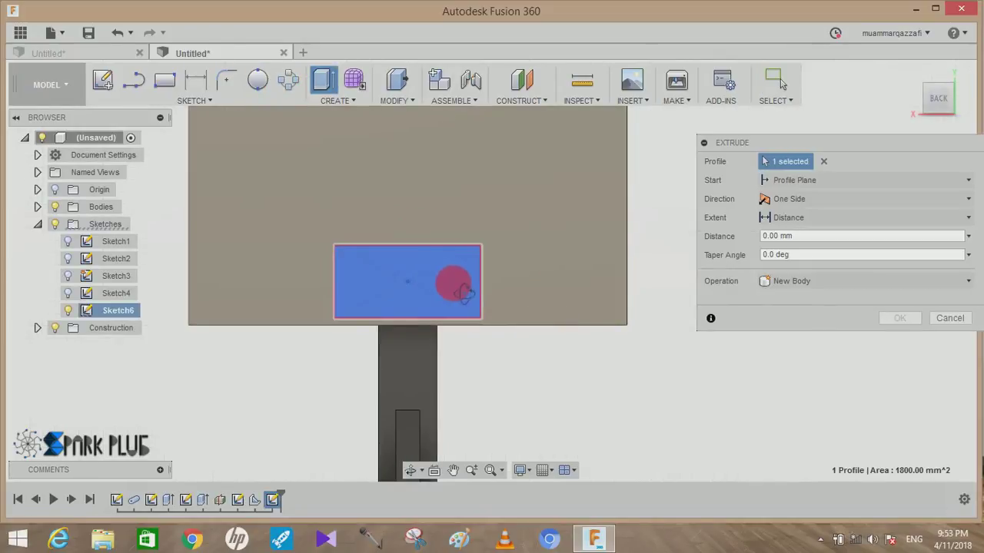
{"action": "left_click", "coordinate": [323, 80]}
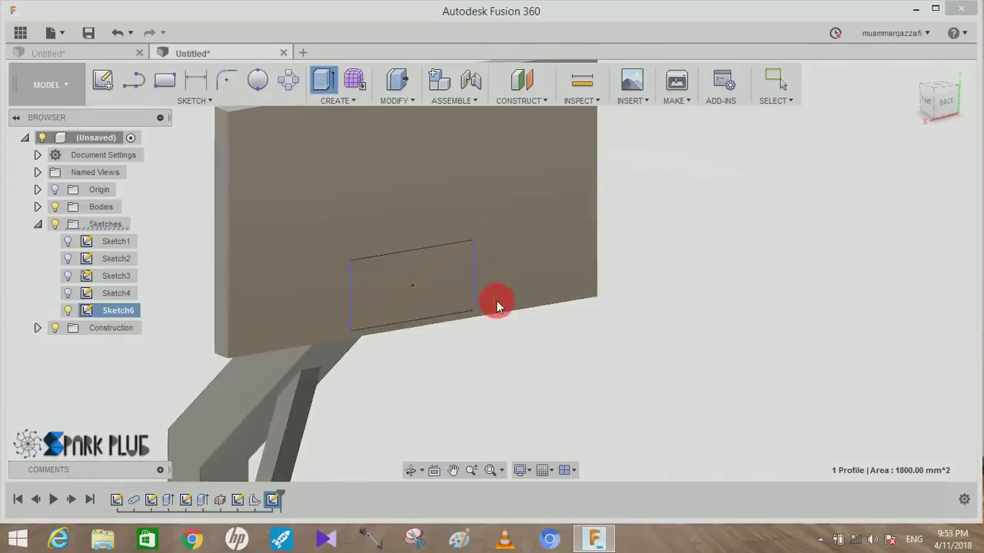
{"action": "left_click", "coordinate": [422, 290]}
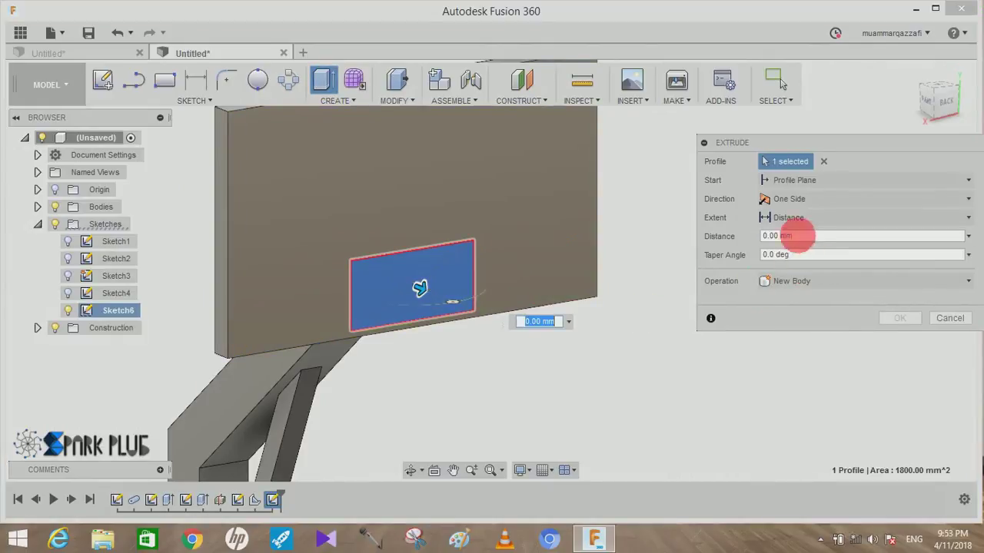
{"action": "left_click_drag", "start_coordinate": [810, 241], "coordinate": [723, 240]}
{"action": "type", "text": "5"}
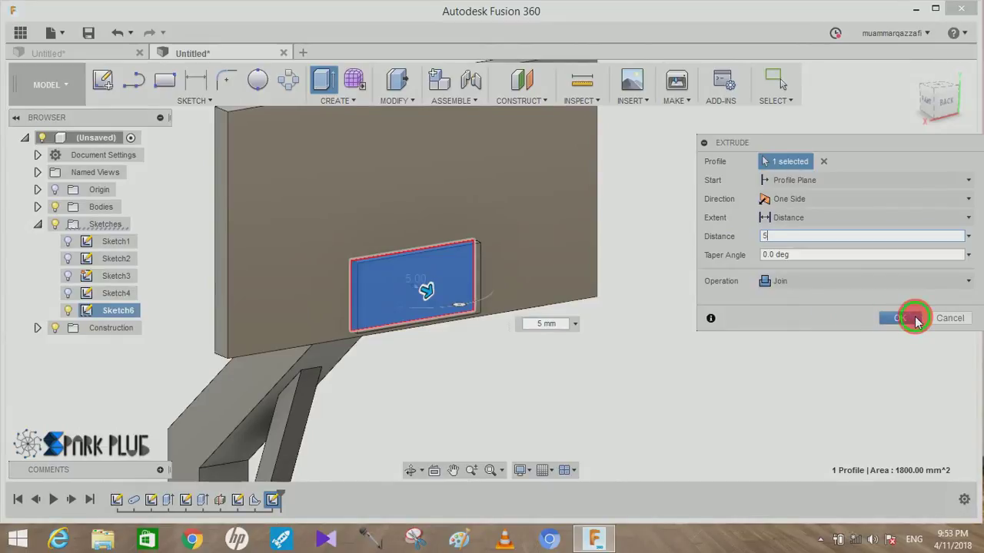
{"action": "left_click", "coordinate": [915, 320]}
{"action": "mouse_move", "coordinate": [736, 307]}
{"action": "middle_mouse_down", "text": "shift"}
{"action": "mouse_move", "coordinate": [684, 323]}
{"action": "mouse_move", "coordinate": [670, 301]}
{"action": "middle_mouse_up", "text": "shift"}
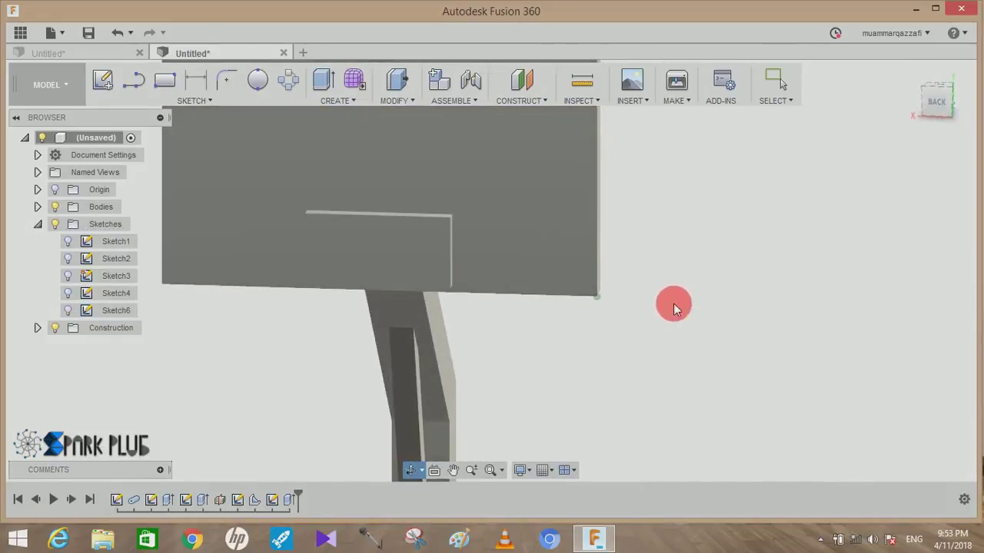
Draw a 30 × 10 mm center rectangle in a new sketch on the plate face
{"action": "left_click", "coordinate": [102, 80]}
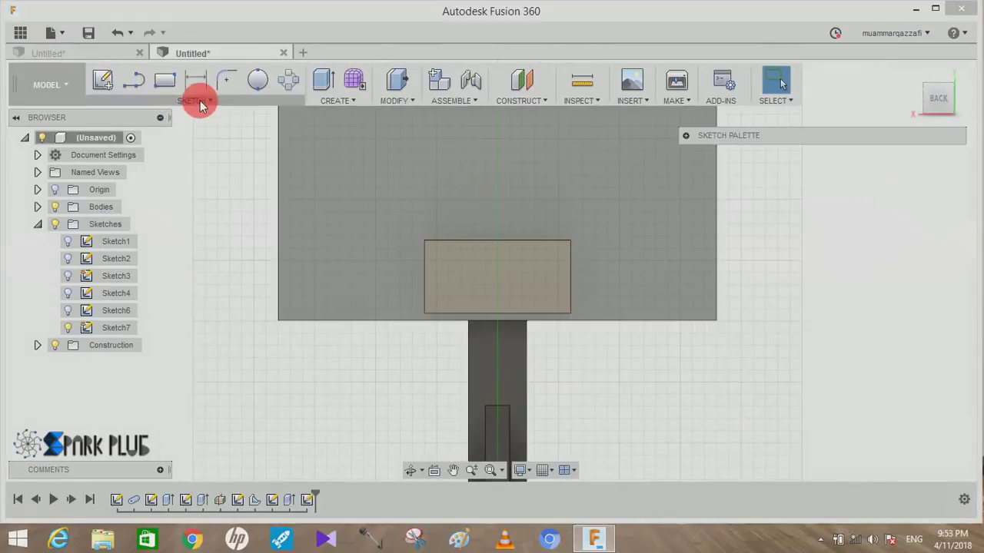
{"action": "left_click", "coordinate": [200, 100]}
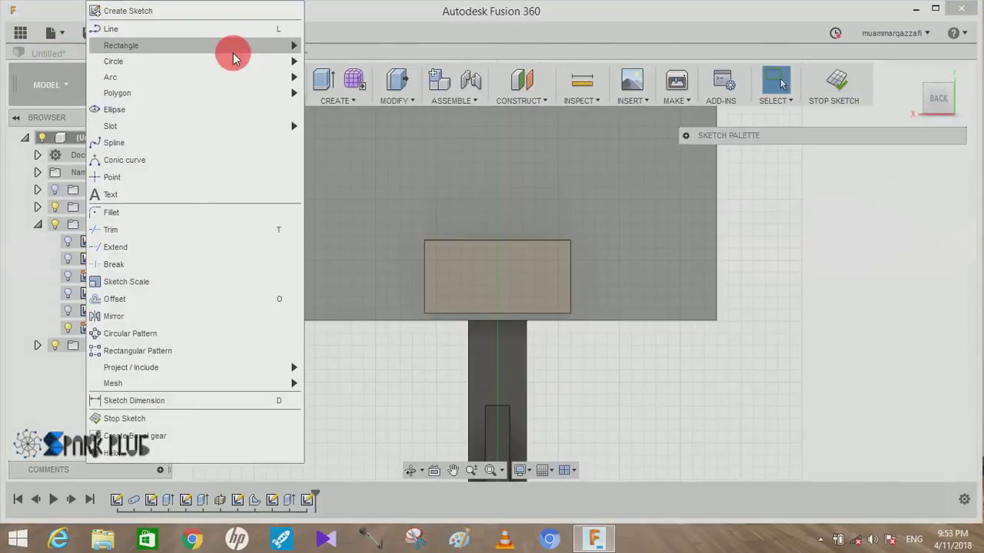
{"action": "mouse_move", "coordinate": [121, 45]}
{"action": "left_click", "coordinate": [338, 38]}
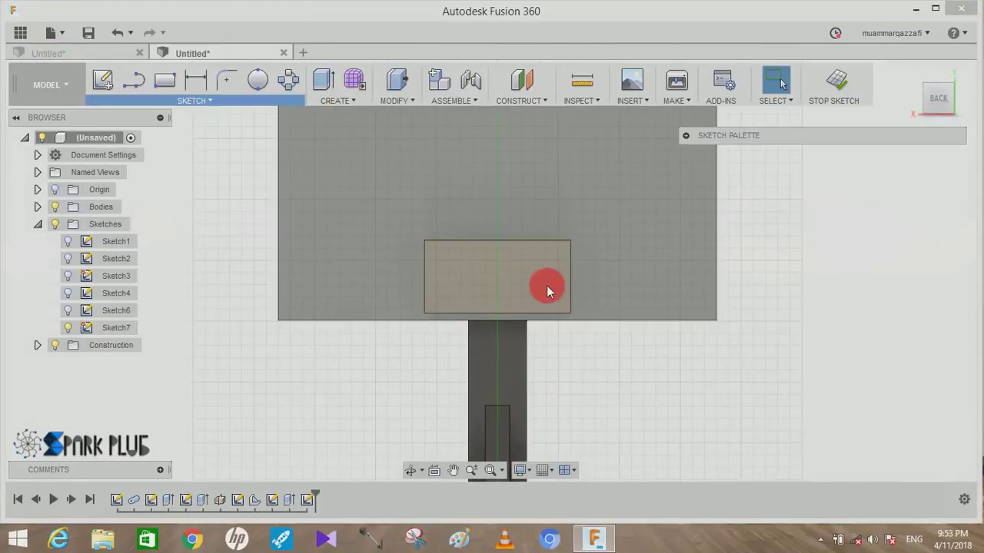
{"action": "left_click", "coordinate": [498, 273]}
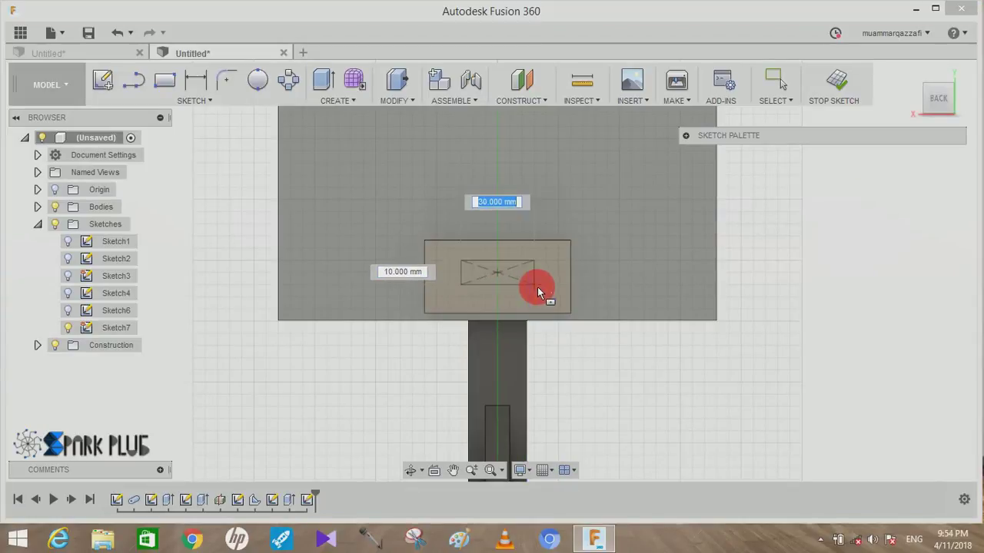
{"action": "left_click", "coordinate": [538, 292]}
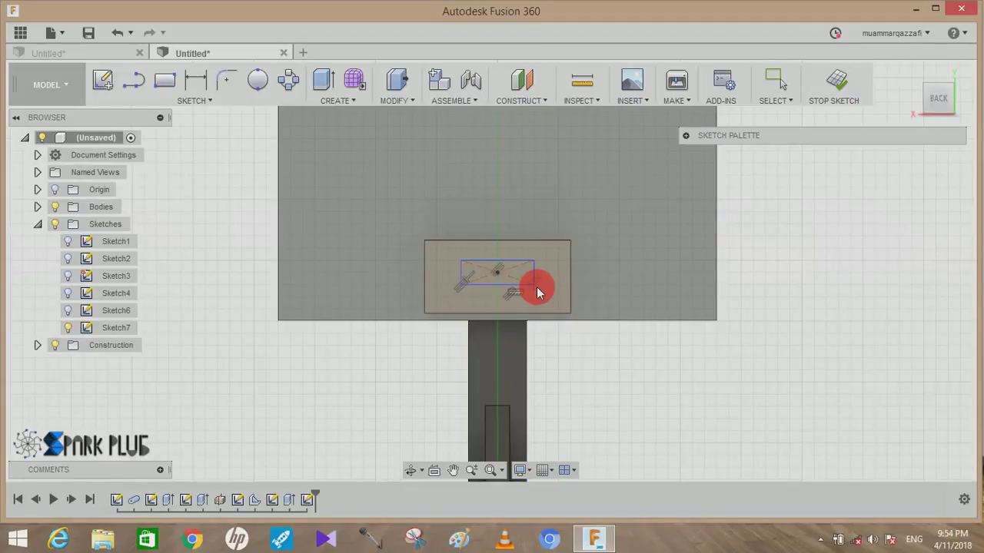
{"action": "key", "text": "Escape"}
Move the small rectangle slightly lower on the plate
{"action": "left_click", "coordinate": [380, 189]}
{"action": "left_click", "coordinate": [505, 287]}
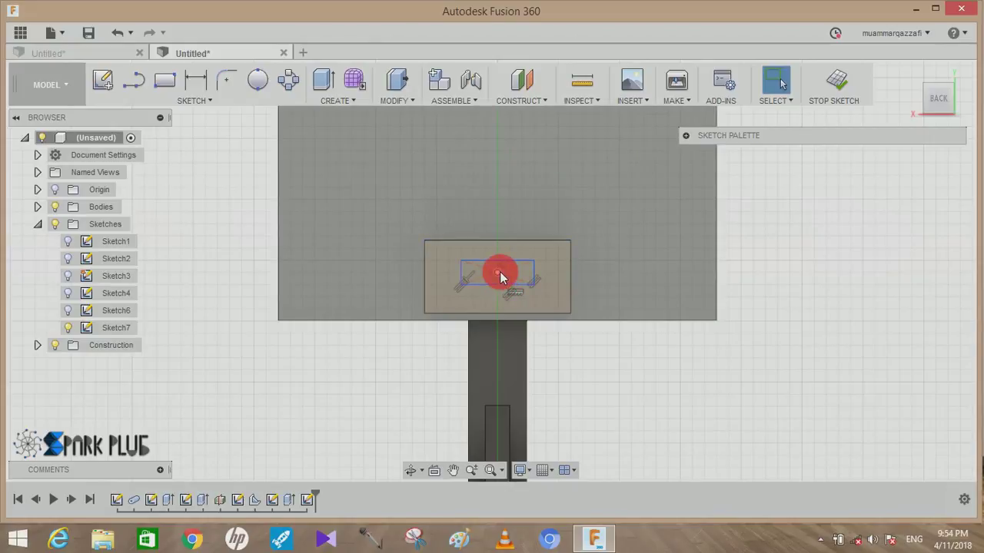
{"action": "left_click_drag", "start_coordinate": [499, 285], "coordinate": [500, 290]}
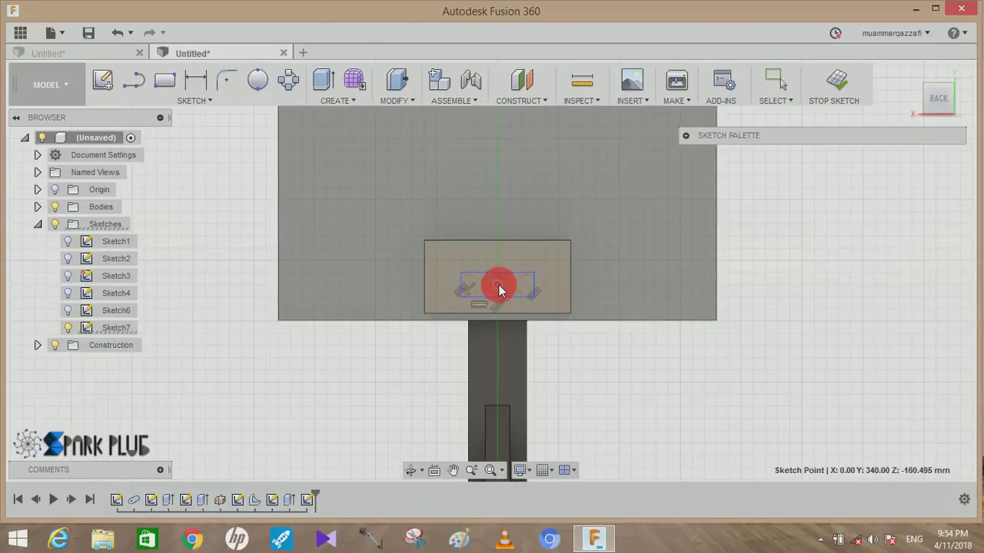
{"action": "mouse_move", "coordinate": [630, 362]}
{"action": "middle_mouse_down", "text": "shift"}
{"action": "mouse_move", "coordinate": [673, 370]}
{"action": "mouse_move", "coordinate": [641, 367]}
{"action": "middle_mouse_up", "text": "shift"}
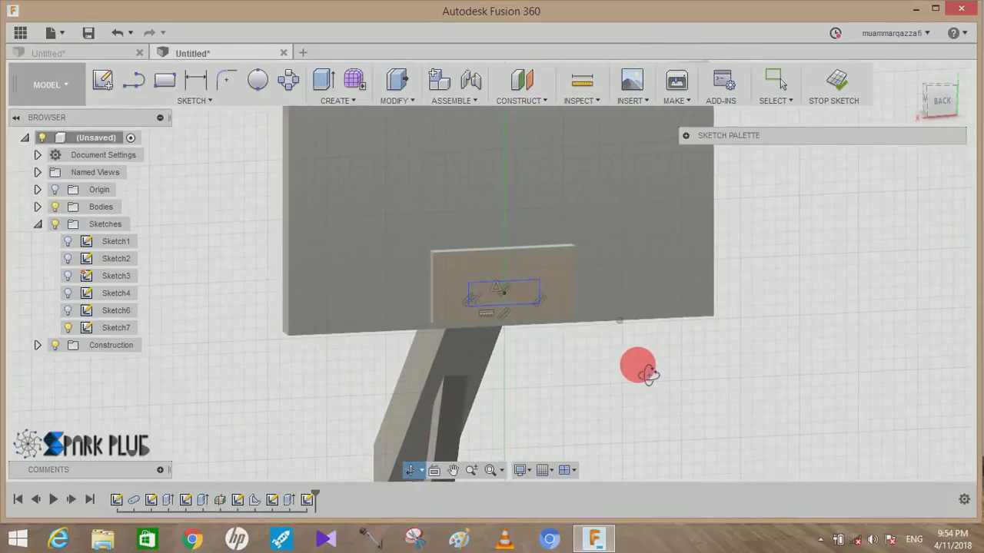
Extrude the 30 × 10 mm rectangle 2 mm onto the raised pad, changing the operation from New Body
{"action": "left_click", "coordinate": [318, 89]}
{"action": "left_click", "coordinate": [514, 297]}
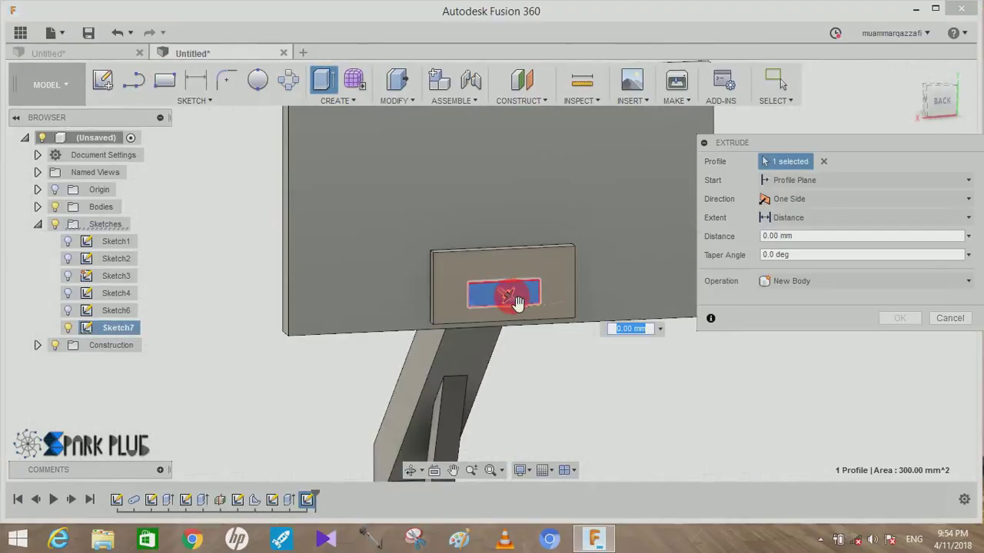
{"action": "left_click", "coordinate": [816, 237]}
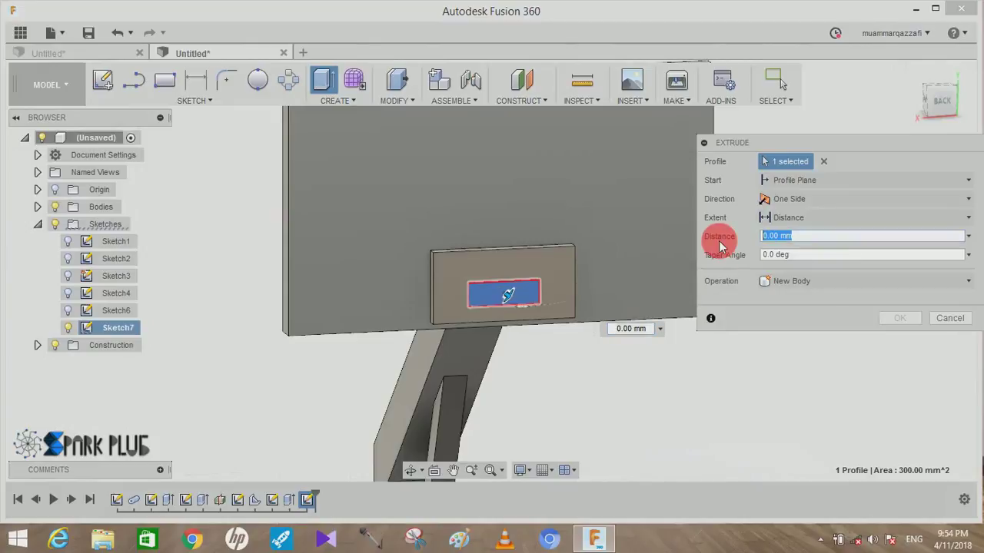
{"action": "type", "text": "2"}
{"action": "left_click", "coordinate": [845, 281]}
{"action": "left_click", "coordinate": [861, 298]}
{"action": "left_click", "coordinate": [876, 317]}
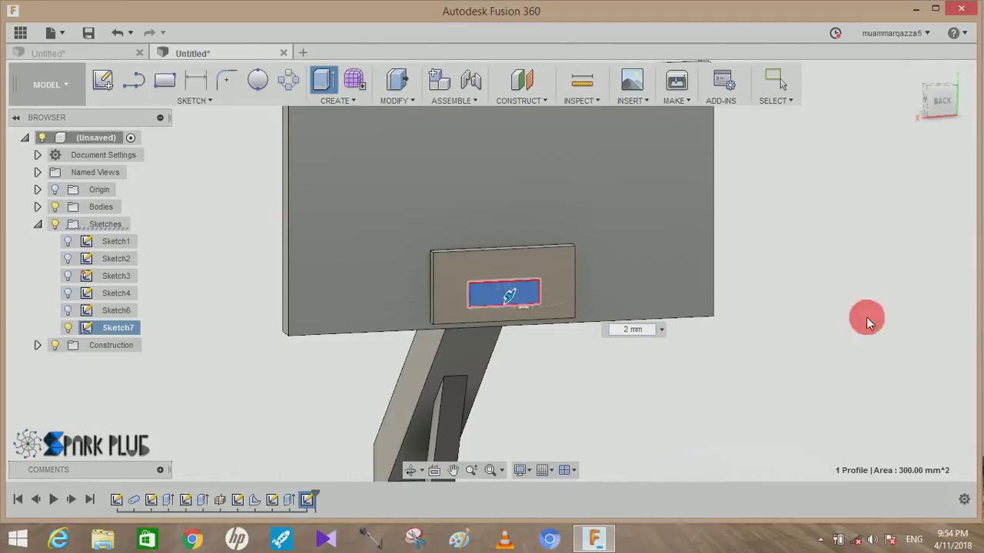
{"action": "middle_click_drag", "start_coordinate": [780, 323], "coordinate": [739, 328], "text": "shift"}
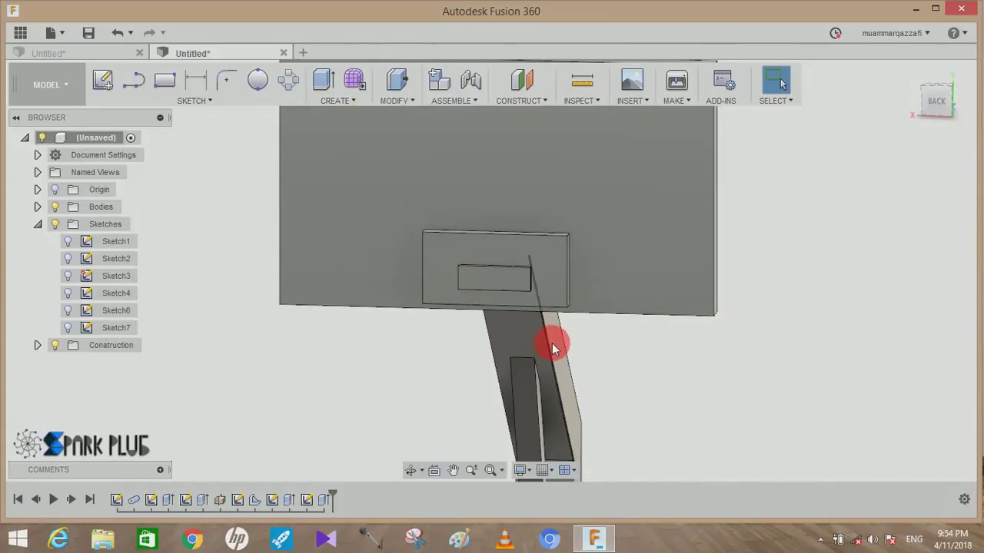
{"action": "scroll", "coordinate": [553, 346], "scroll_direction": "down", "scroll_amount": 3}
{"action": "mouse_move", "coordinate": [621, 334]}
{"action": "middle_mouse_down", "text": "shift"}
{"action": "mouse_move", "coordinate": [541, 328]}
{"action": "mouse_move", "coordinate": [556, 282]}
{"action": "middle_mouse_up", "text": "shift"}
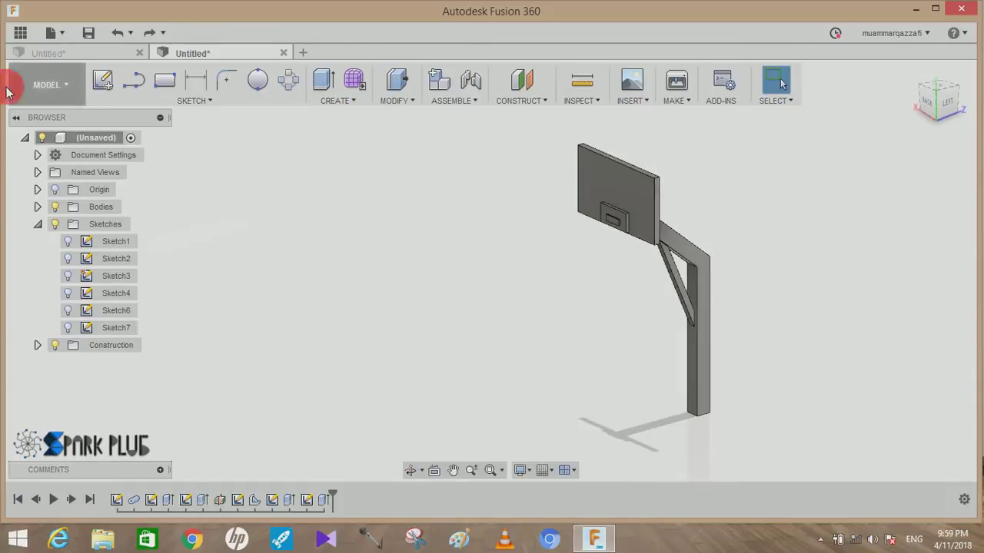
On the side origin plane, sketch a horizontal line in front of the backboard and a vertical line upward
{"action": "left_click", "coordinate": [104, 81]}
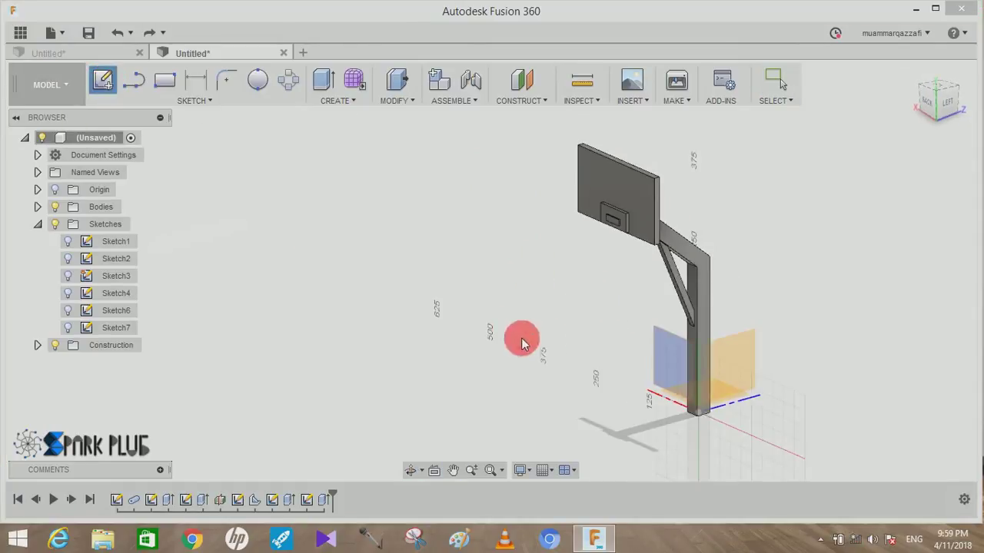
{"action": "left_click", "coordinate": [715, 362]}
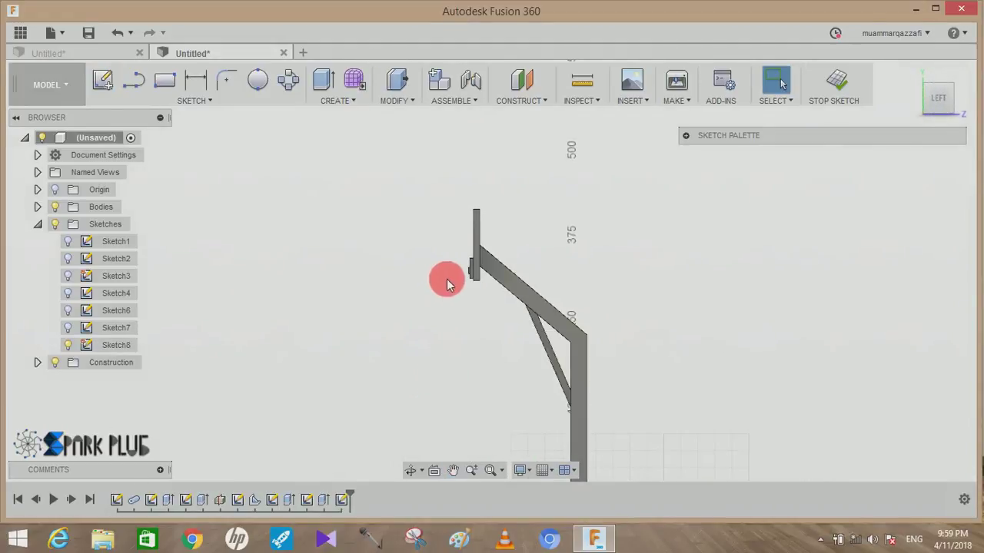
{"action": "scroll", "coordinate": [499, 268], "scroll_direction": "up", "scroll_amount": 2}
{"action": "scroll", "coordinate": [461, 266], "scroll_direction": "up", "scroll_amount": 3}
{"action": "scroll", "coordinate": [502, 260], "scroll_direction": "up", "scroll_amount": 3}
{"action": "left_click", "coordinate": [134, 80]}
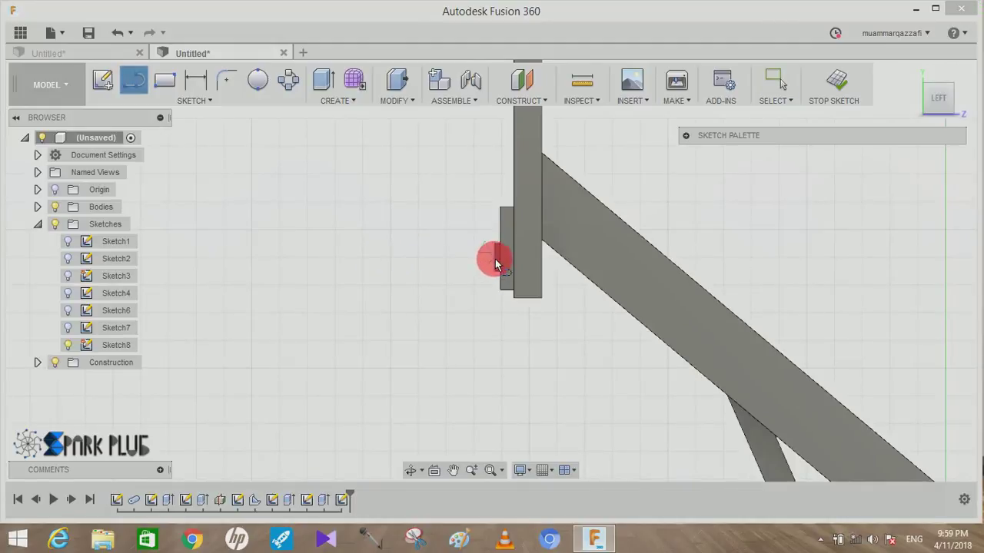
{"action": "left_click", "coordinate": [436, 256]}
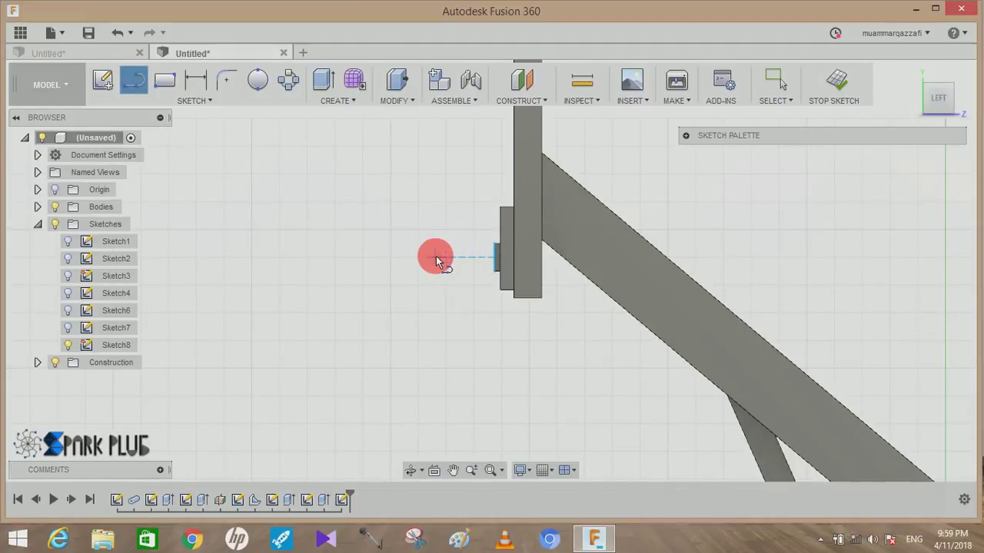
{"action": "left_click", "coordinate": [286, 256]}
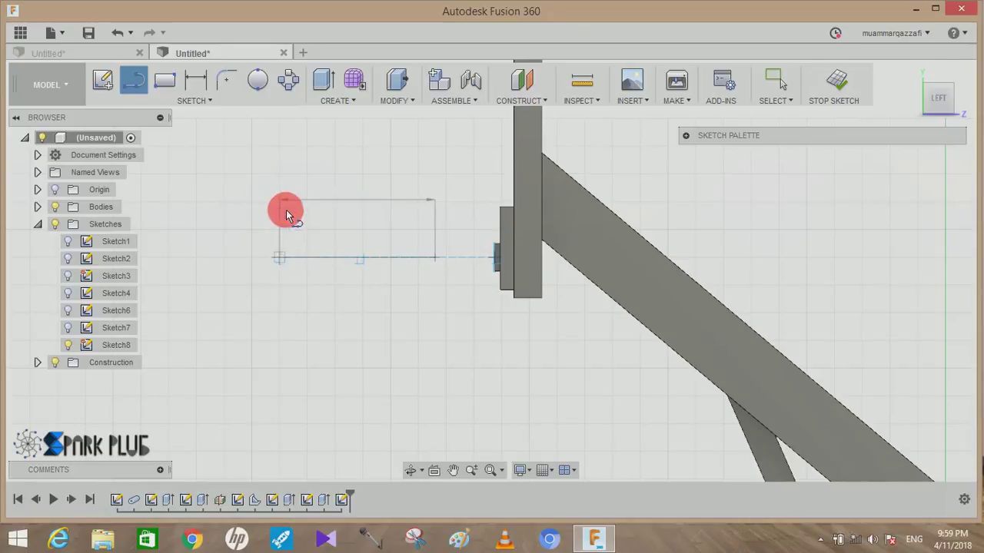
{"action": "left_click", "coordinate": [283, 122]}
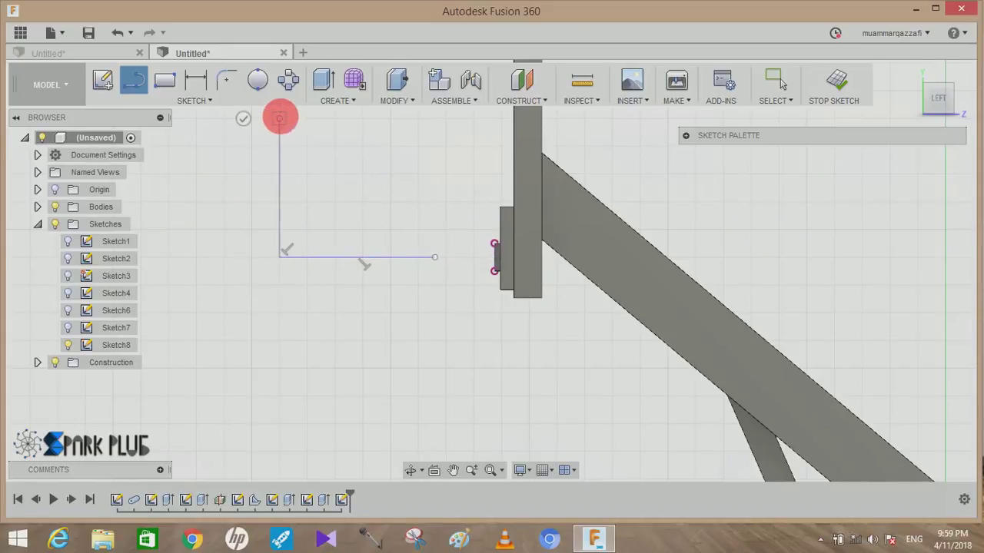
Dimension the horizontal arm to 42 mm
{"action": "left_click", "coordinate": [196, 78]}
{"action": "left_click", "coordinate": [333, 257]}
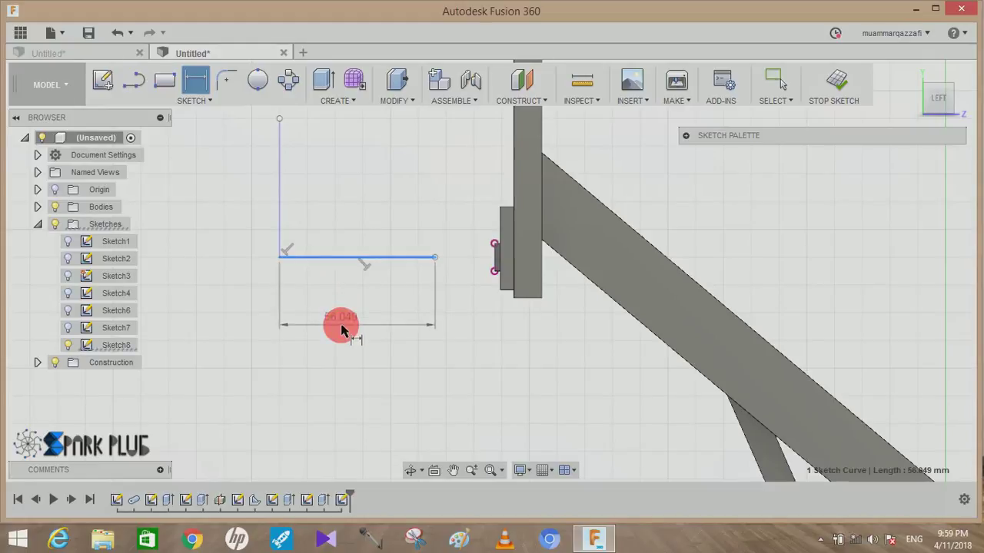
{"action": "left_click", "coordinate": [343, 331]}
{"action": "type", "text": "42"}
{"action": "key", "text": "Return"}
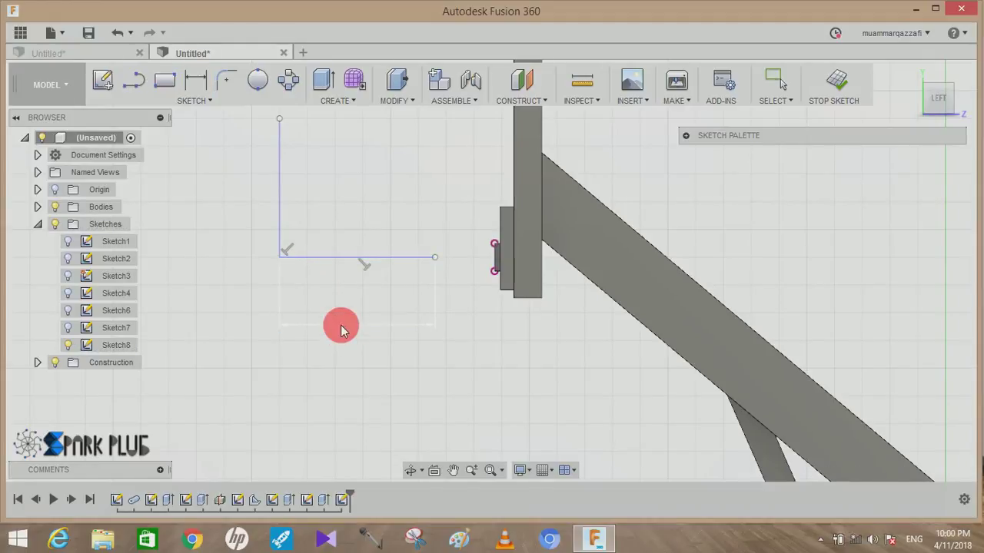
Add a Ø5 mm circle at the arm's end
{"action": "left_click", "coordinate": [135, 86]}
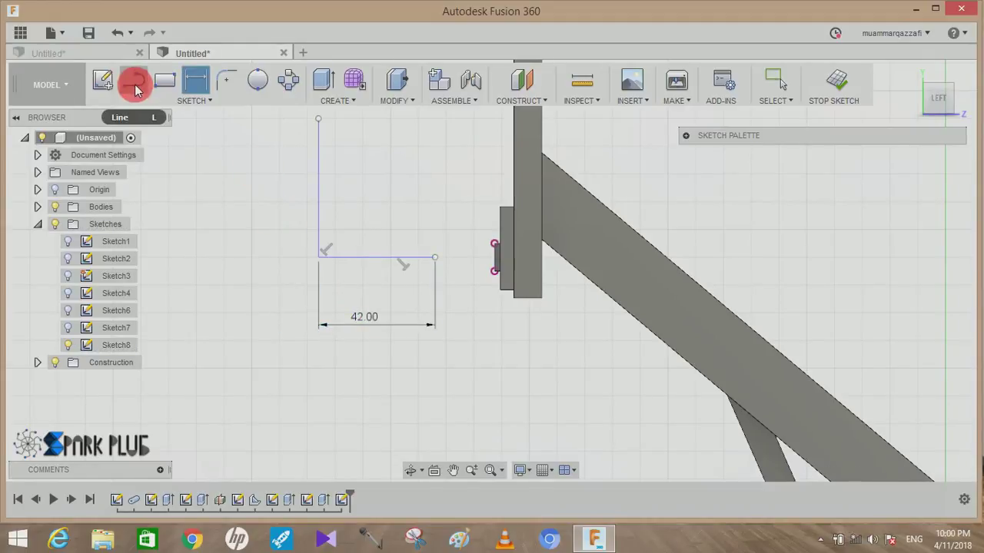
{"action": "left_click", "coordinate": [442, 253]}
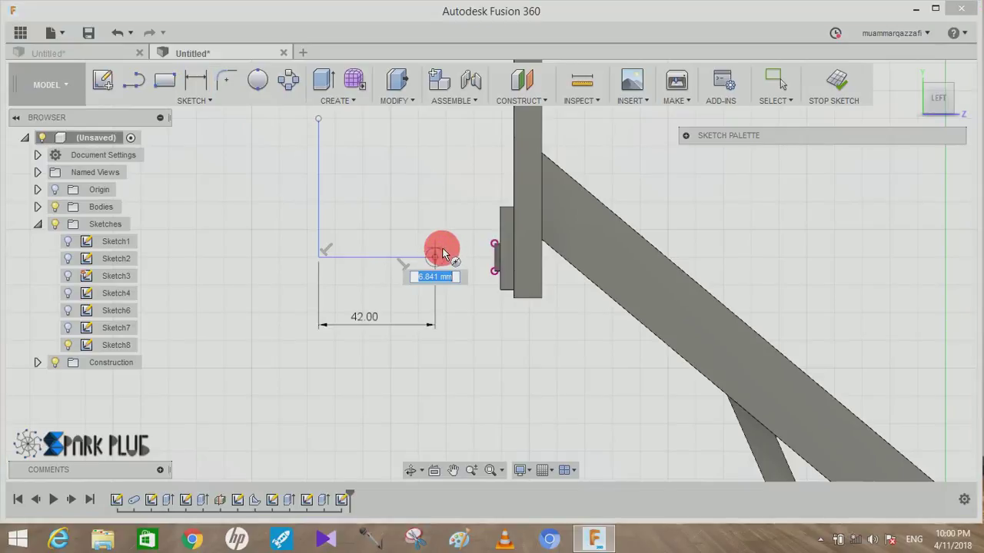
{"action": "left_click", "coordinate": [442, 253]}
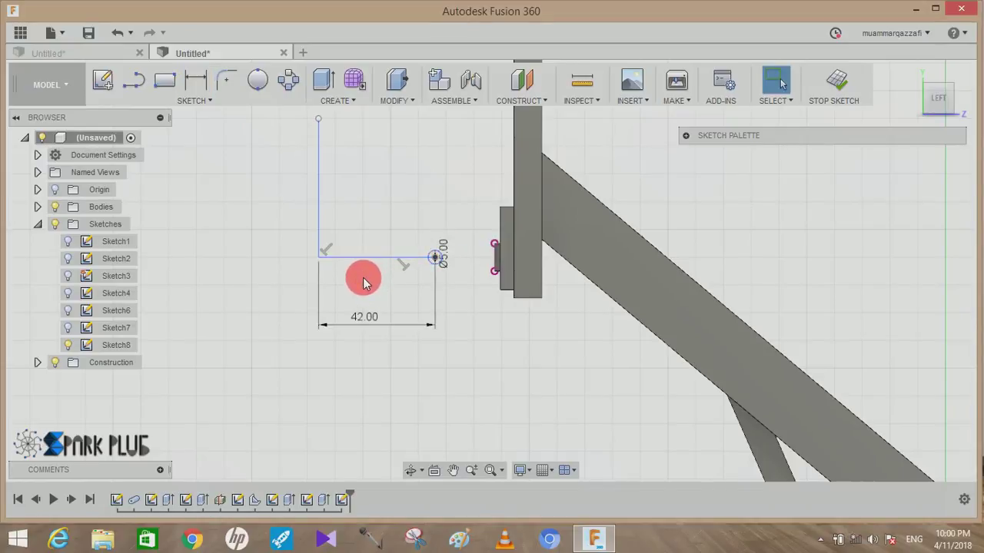
{"action": "scroll", "coordinate": [472, 318], "scroll_direction": "down", "scroll_amount": 2}
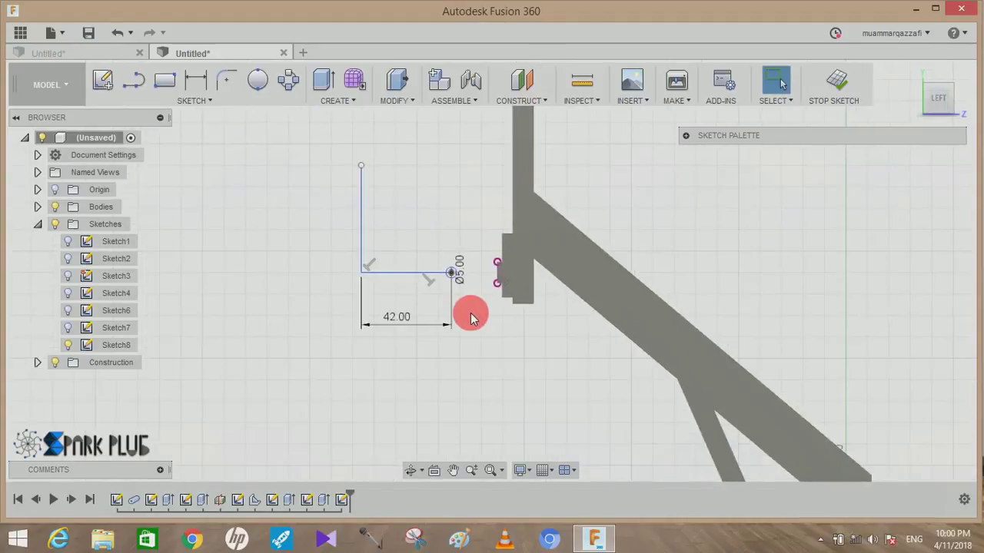
{"action": "scroll", "coordinate": [472, 317], "scroll_direction": "down", "scroll_amount": 2}
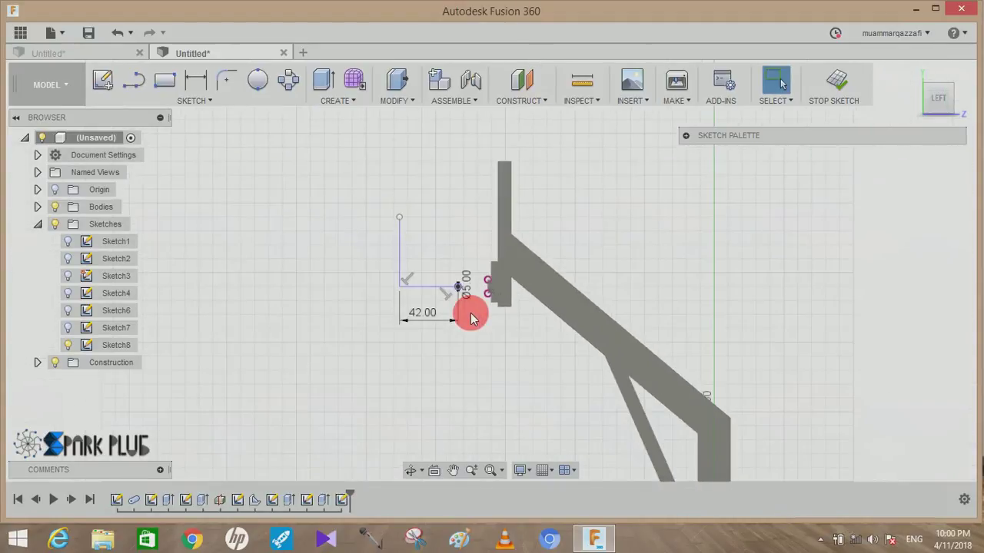
Dimension the arm's height 340 mm above the pole base
{"action": "left_click", "coordinate": [197, 83]}
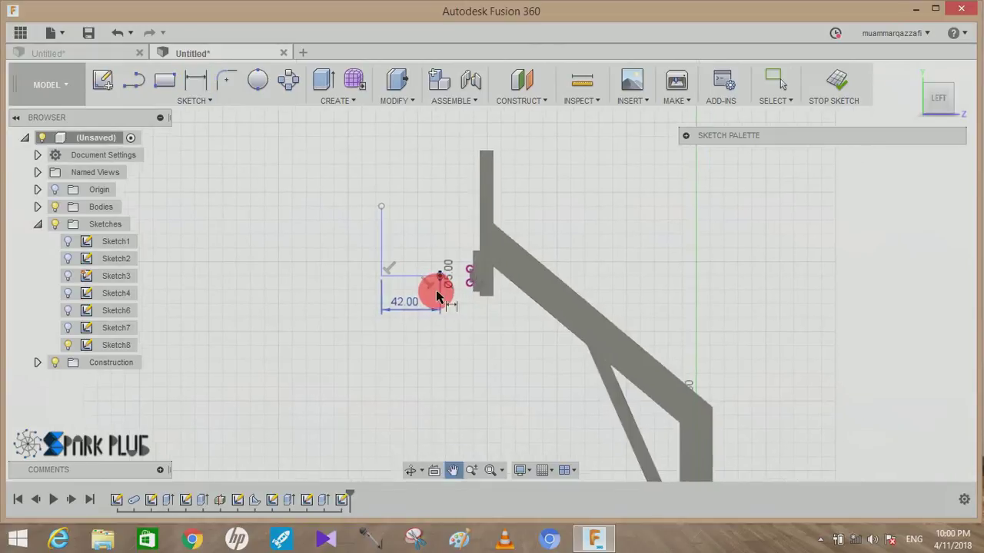
{"action": "scroll", "coordinate": [453, 300], "scroll_direction": "up", "scroll_amount": 5}
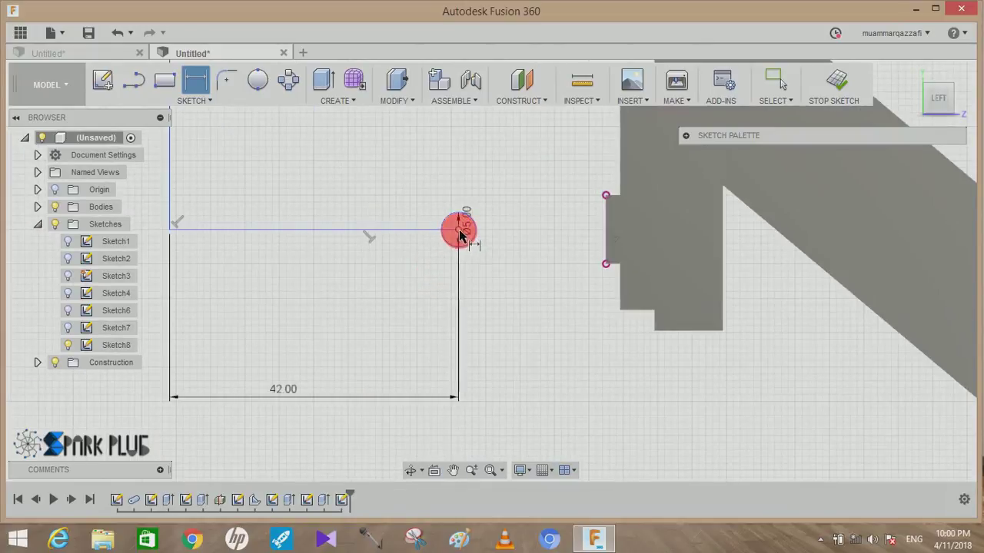
{"action": "scroll", "coordinate": [556, 362], "scroll_direction": "down", "scroll_amount": 5}
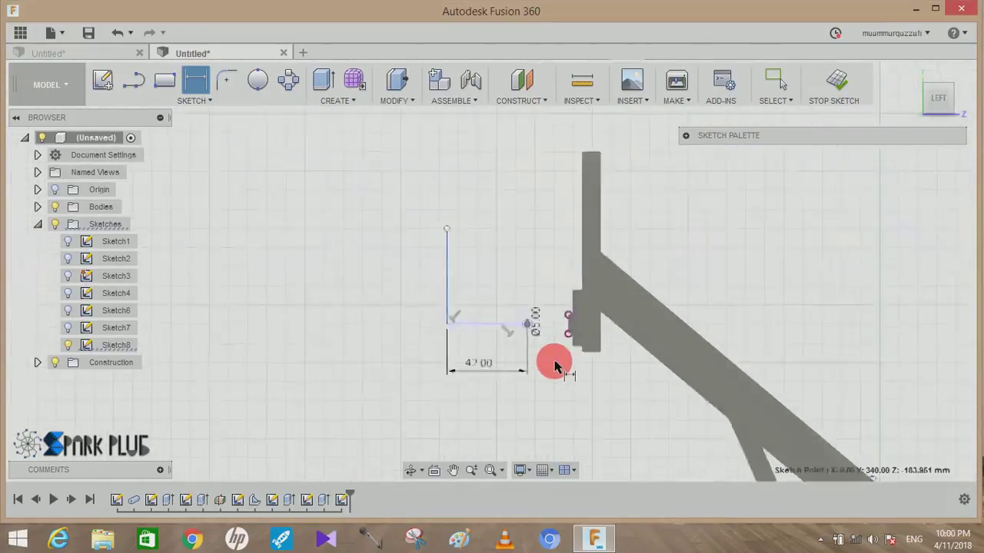
{"action": "middle_click_drag", "start_coordinate": [553, 362], "coordinate": [538, 114]}
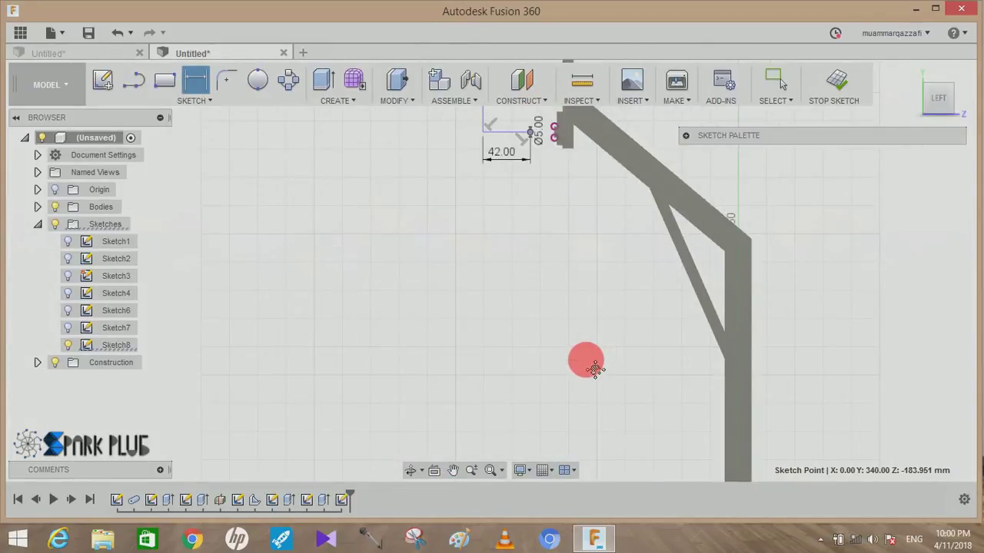
{"action": "middle_click_drag", "start_coordinate": [593, 367], "coordinate": [566, 171]}
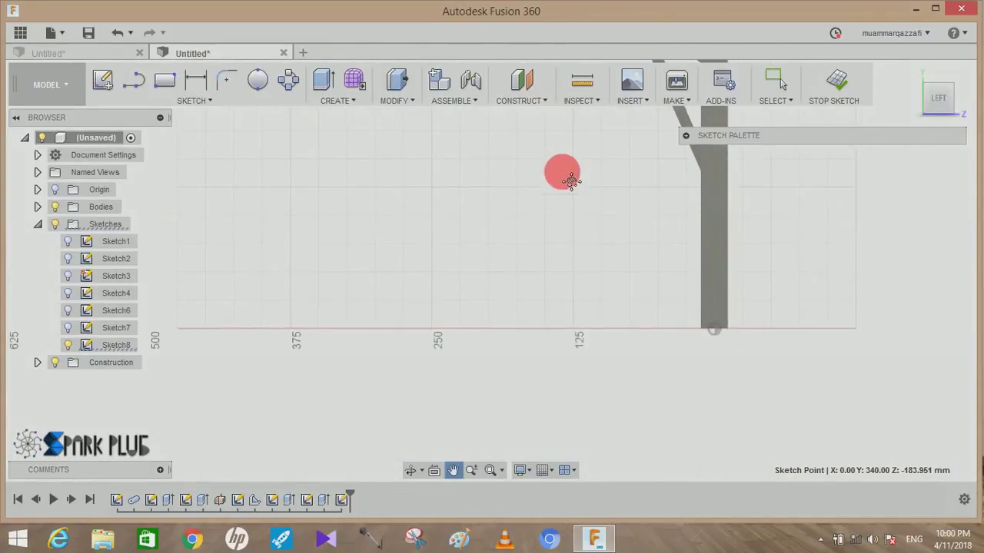
{"action": "left_click", "coordinate": [701, 332]}
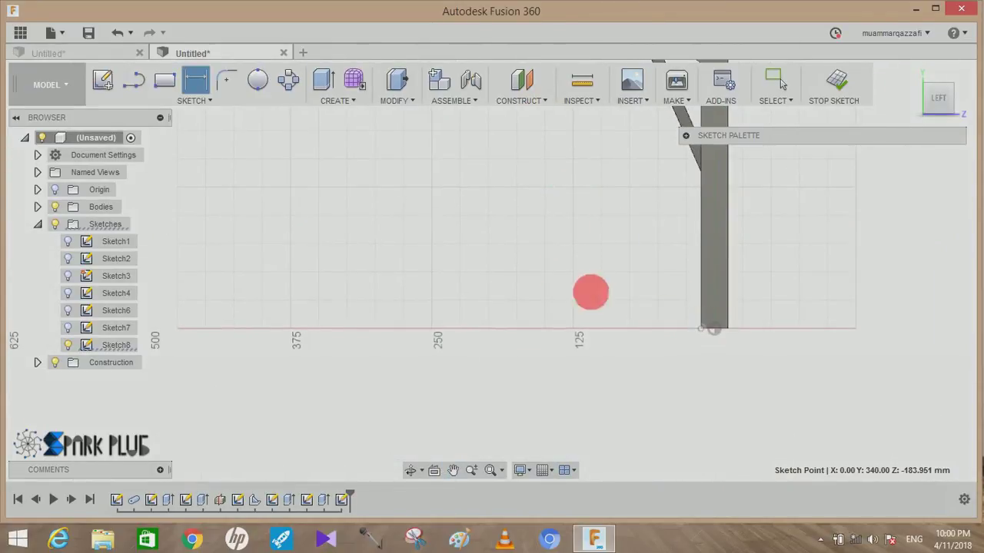
{"action": "left_click", "coordinate": [323, 201]}
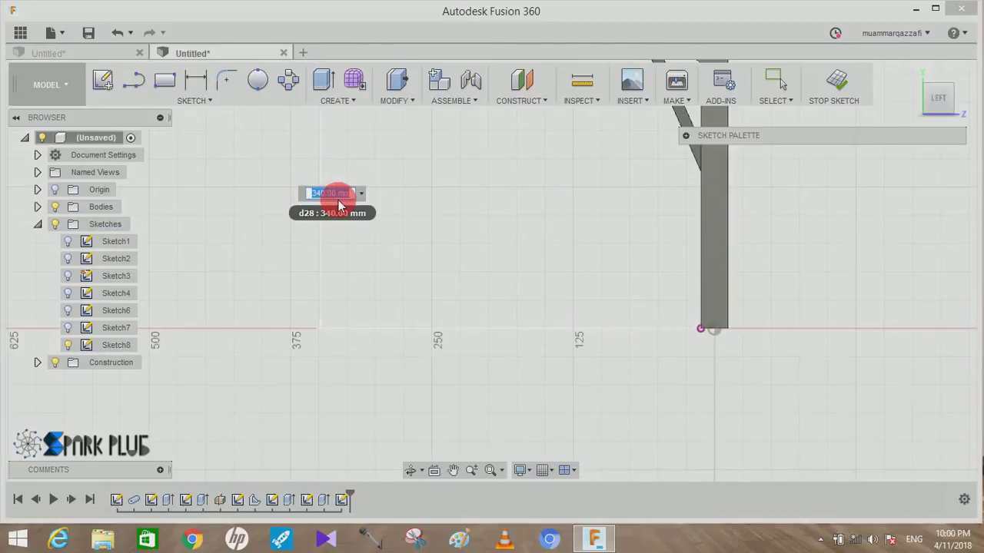
{"action": "key", "text": "Escape"}
{"action": "key", "text": "d"}
{"action": "scroll", "coordinate": [384, 158], "scroll_direction": "up", "scroll_amount": 5}
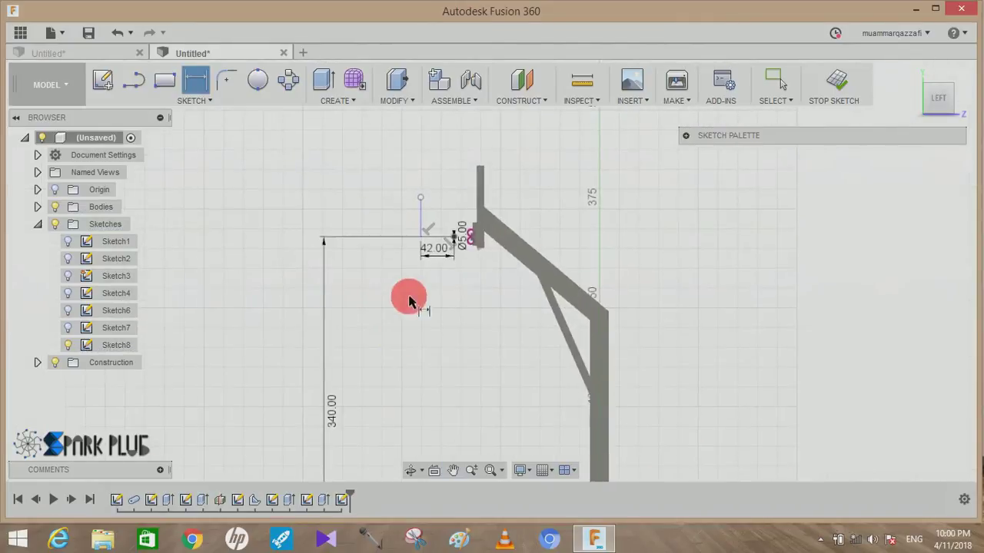
{"action": "scroll", "coordinate": [445, 231], "scroll_direction": "up", "scroll_amount": 2}
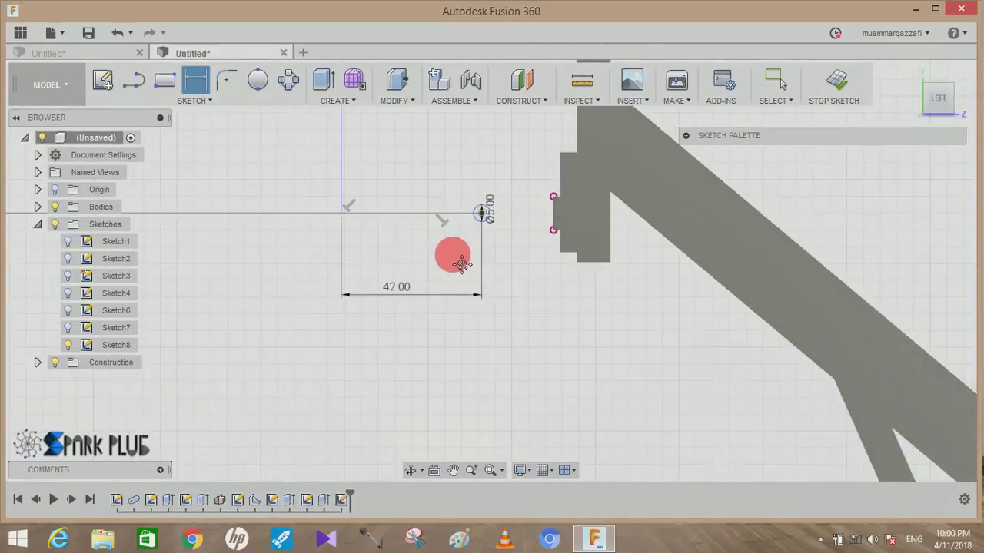
{"action": "middle_click_drag", "start_coordinate": [446, 231], "coordinate": [467, 325]}
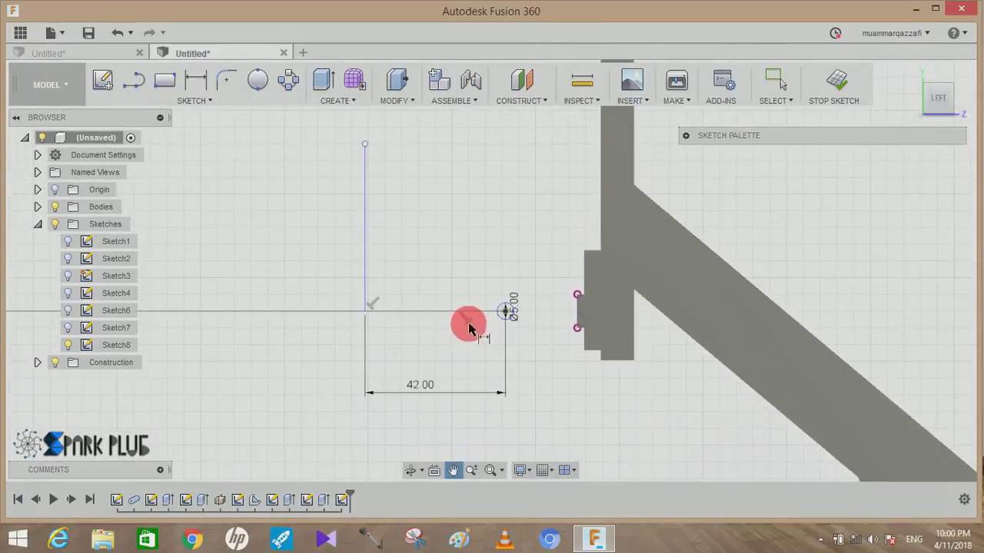
Revolve the Ø5 mm circle 360° around the vertical line to form the hoop ring
{"action": "left_click", "coordinate": [338, 100]}
{"action": "left_click", "coordinate": [372, 50]}
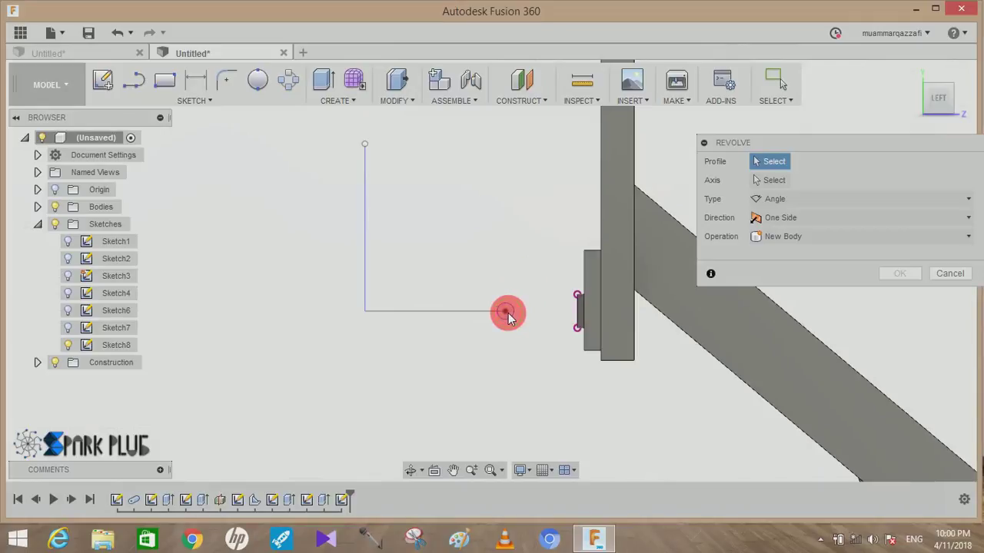
{"action": "left_click", "coordinate": [610, 301]}
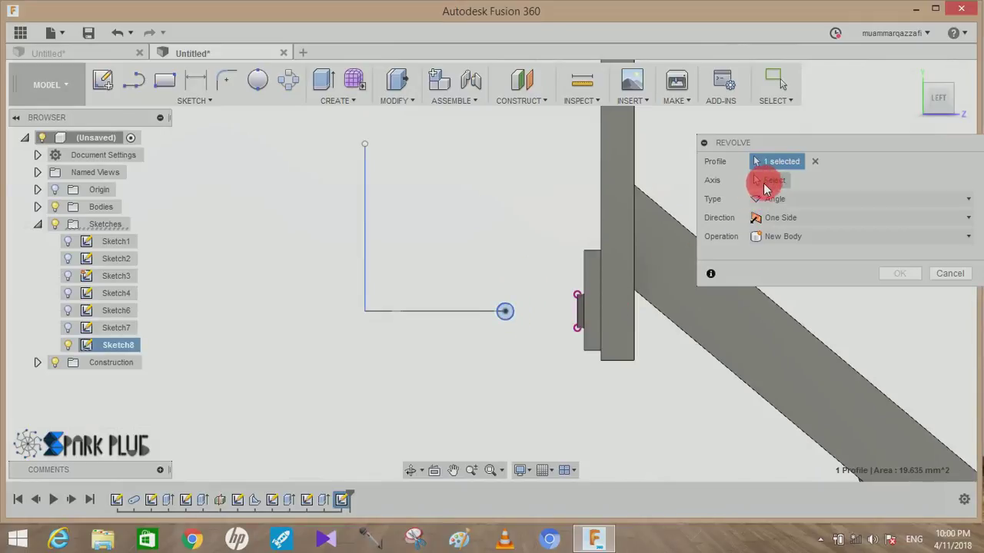
{"action": "left_click", "coordinate": [366, 201]}
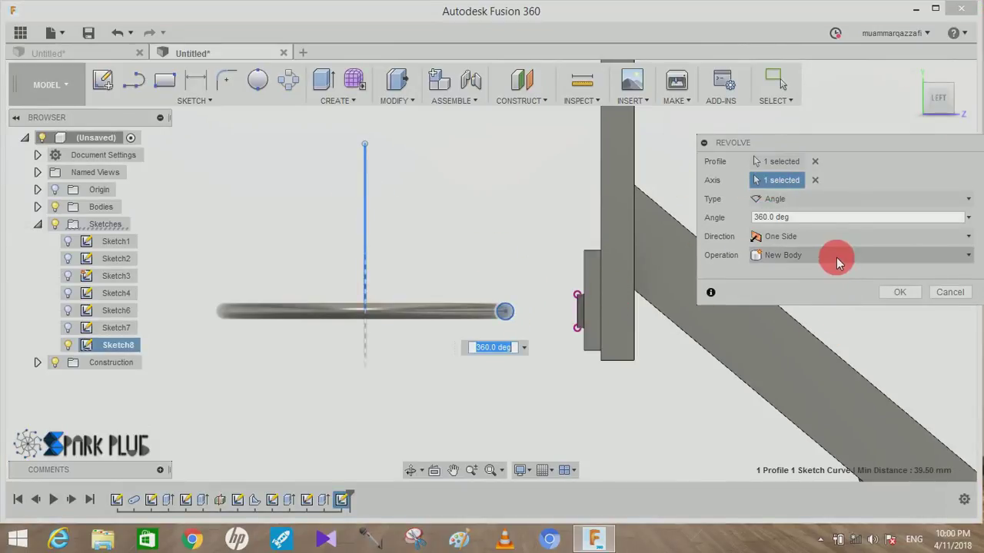
{"action": "left_click", "coordinate": [898, 292]}
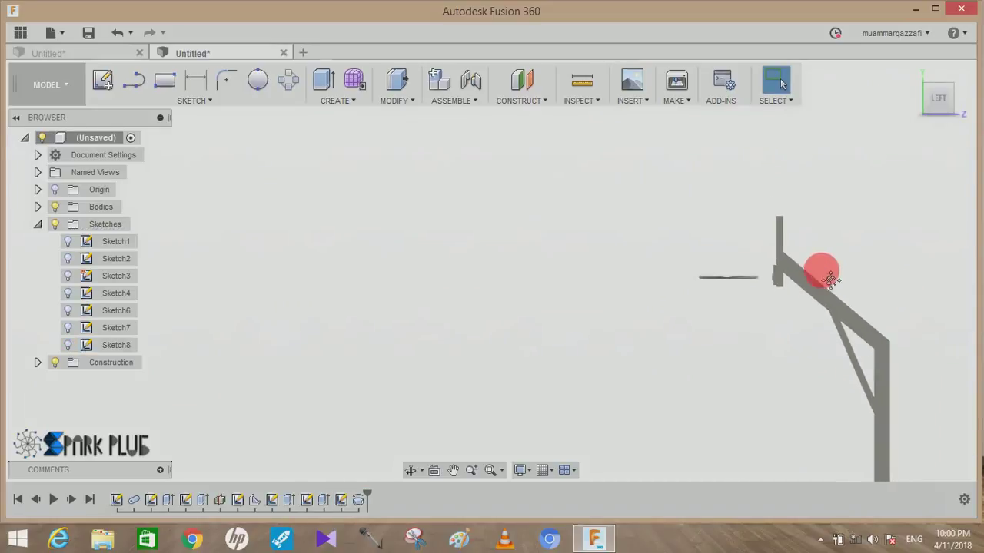
Orbit from the side view to a three-quarter 3-D view and zoom toward the hoop
{"action": "middle_click_drag", "start_coordinate": [732, 232], "coordinate": [761, 260], "text": "shift"}
{"action": "key", "text": "Escape"}
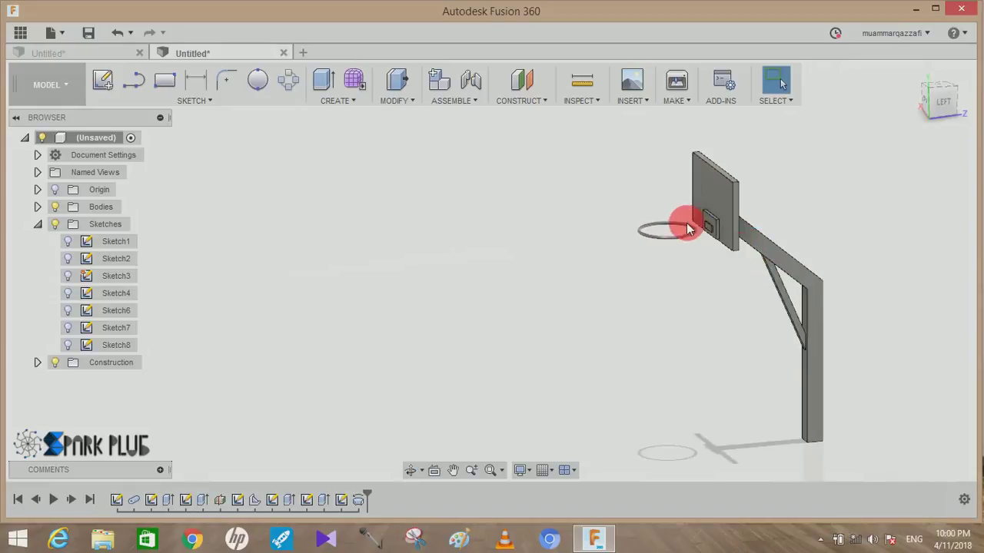
{"action": "scroll", "coordinate": [687, 225], "scroll_direction": "up", "scroll_amount": 3}
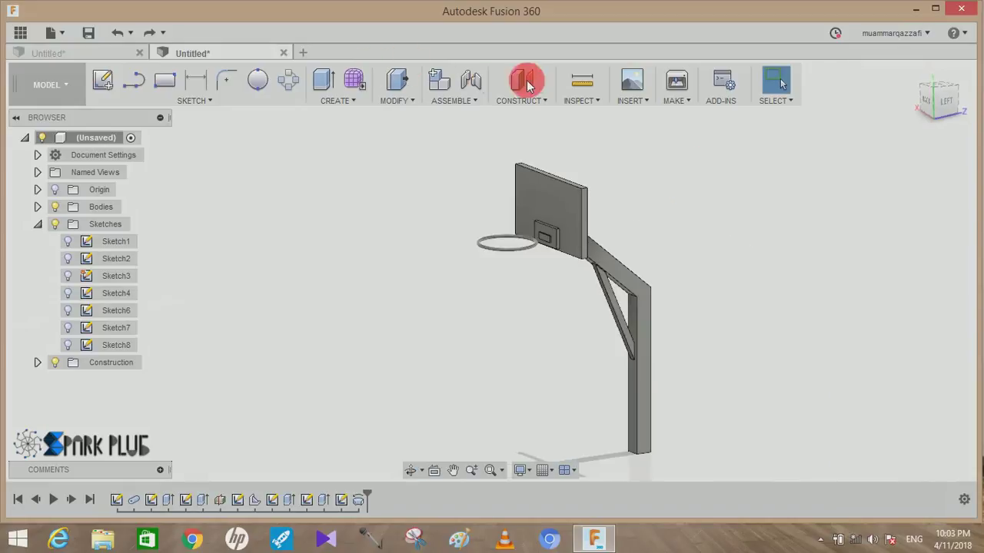
Create Plane2, offset 175 mm up the pole from the XZ ground plane
{"action": "left_click", "coordinate": [528, 85]}
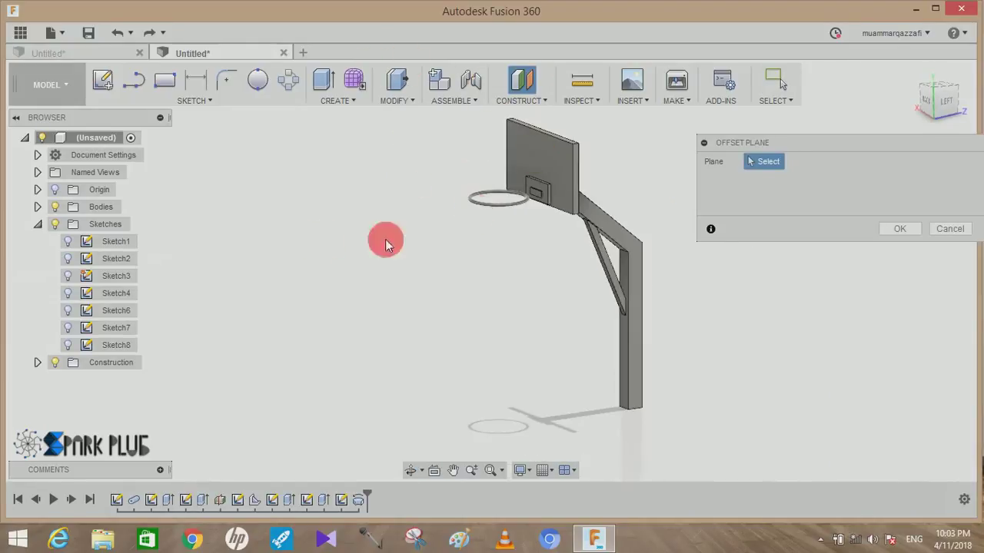
{"action": "left_click", "coordinate": [52, 191]}
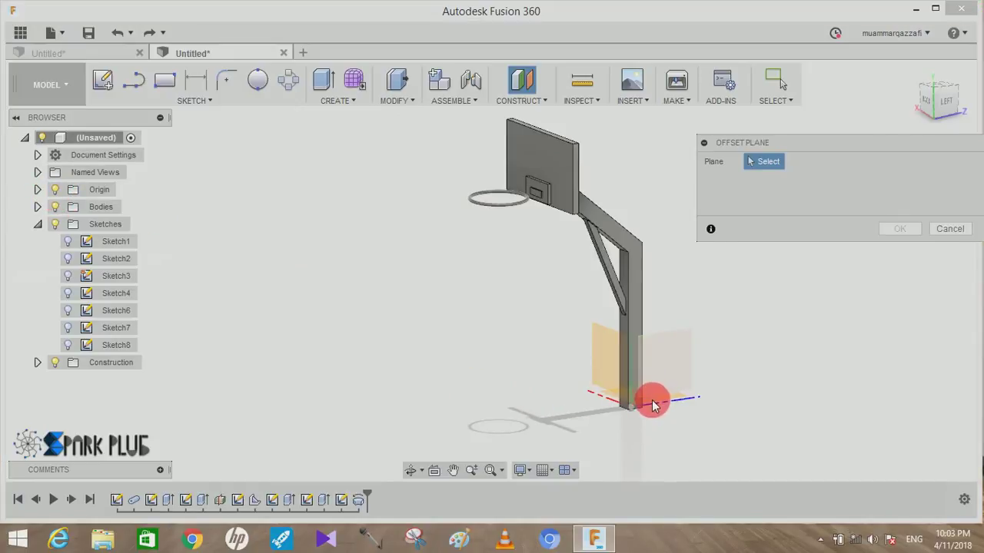
{"action": "left_click", "coordinate": [644, 396]}
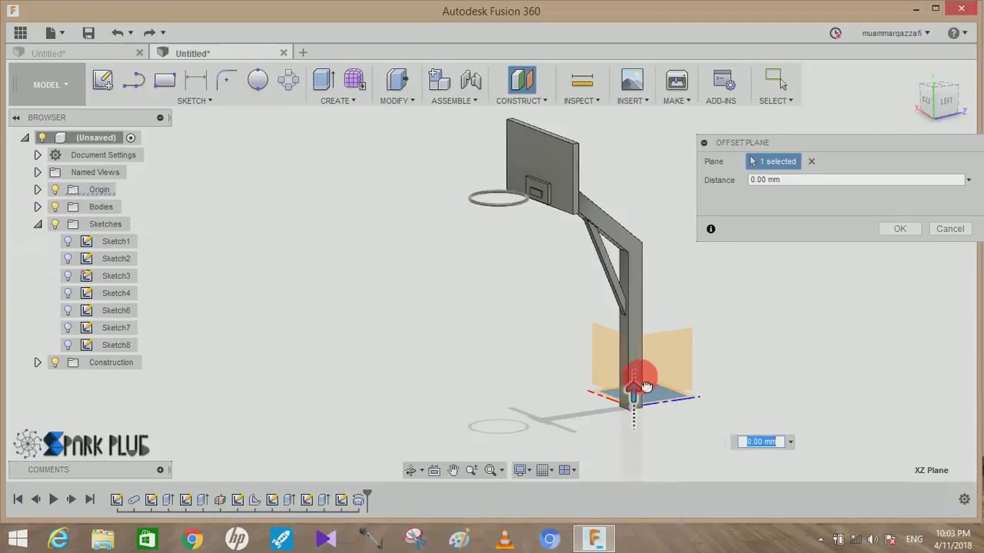
{"action": "left_click_drag", "start_coordinate": [646, 386], "coordinate": [637, 279]}
{"action": "left_click_drag", "start_coordinate": [806, 183], "coordinate": [734, 192]}
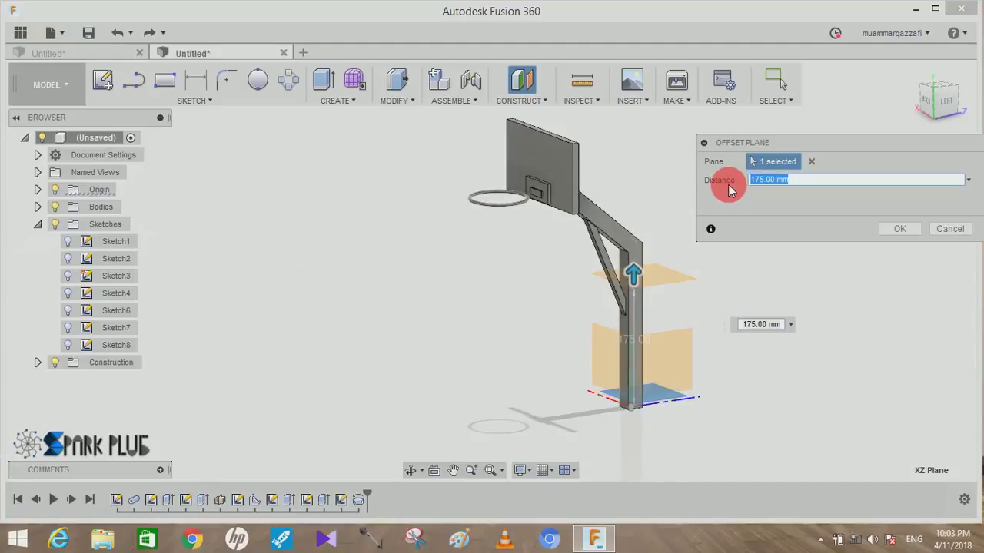
{"action": "type", "text": "00"}
{"action": "left_click", "coordinate": [900, 228]}
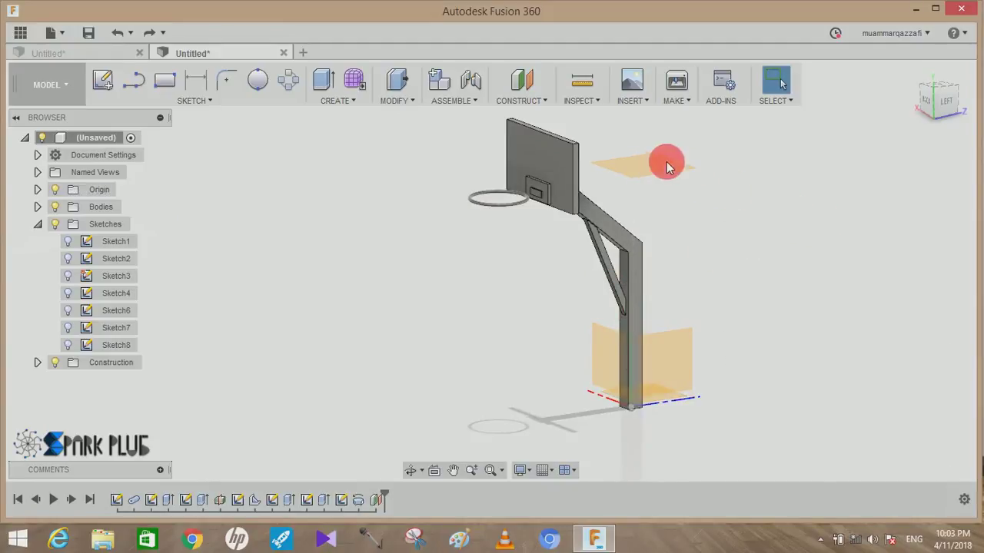
Hide the origin, start Sketch9 on Plane2, and project the hoop ring's edge into it
{"action": "left_click", "coordinate": [54, 191]}
{"action": "left_click", "coordinate": [105, 81]}
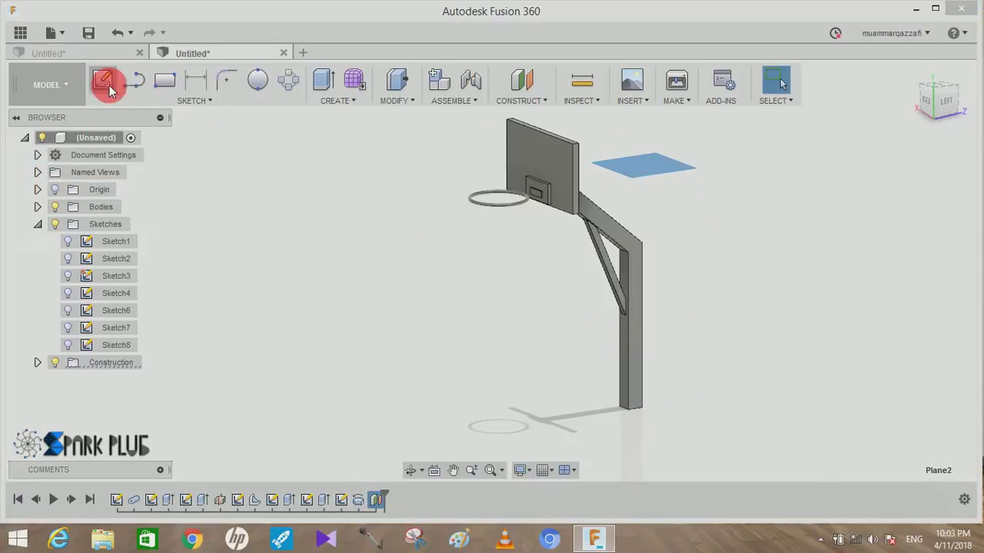
{"action": "left_click", "coordinate": [195, 101]}
{"action": "left_click", "coordinate": [329, 369]}
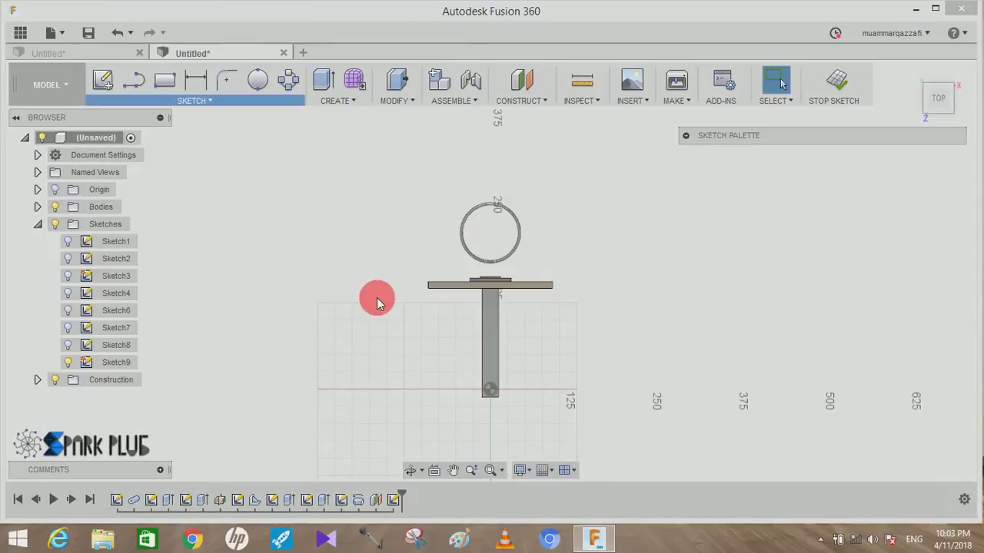
{"action": "scroll", "coordinate": [439, 219], "scroll_direction": "up", "scroll_amount": 3}
{"action": "scroll", "coordinate": [445, 215], "scroll_direction": "up", "scroll_amount": 2}
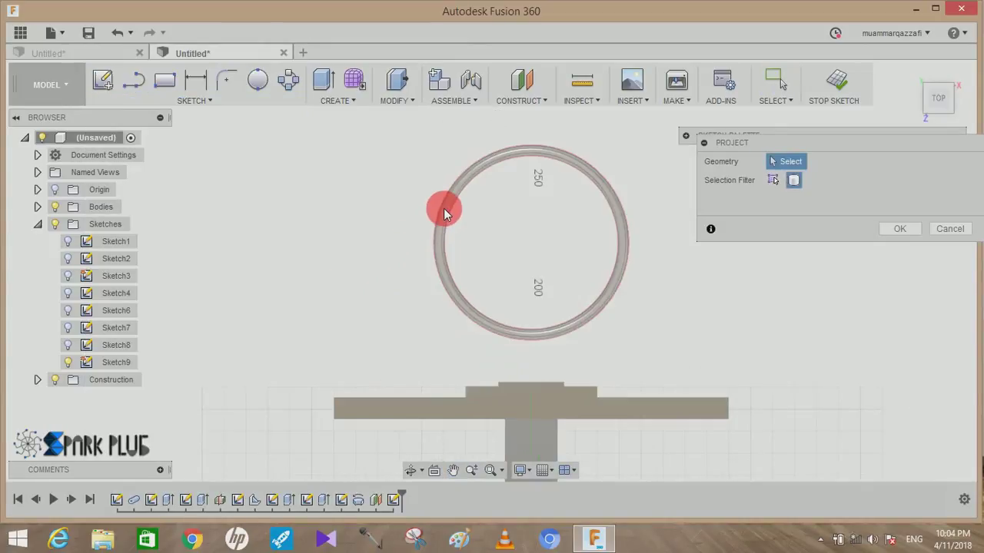
{"action": "left_click", "coordinate": [445, 214]}
{"action": "left_click", "coordinate": [901, 228]}
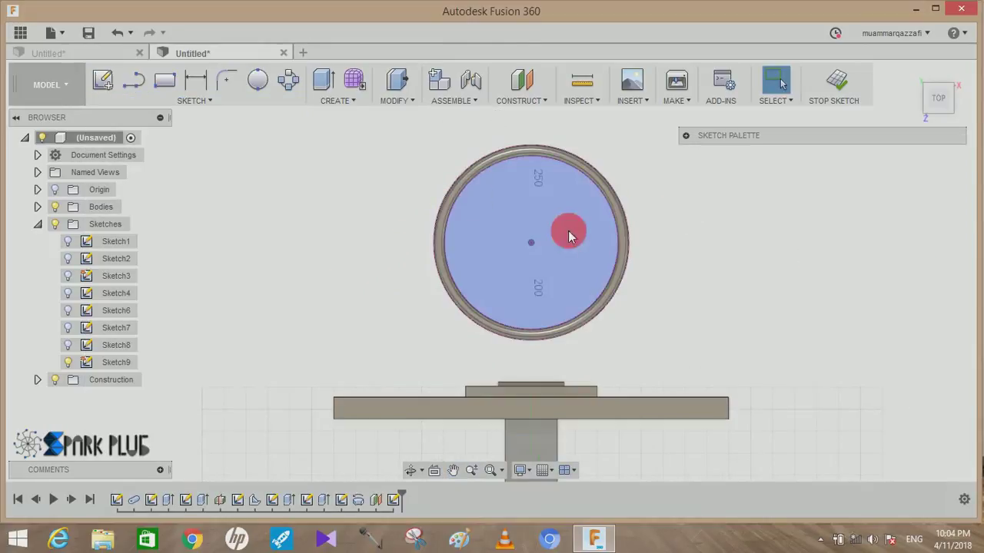
{"action": "left_click", "coordinate": [331, 99]}
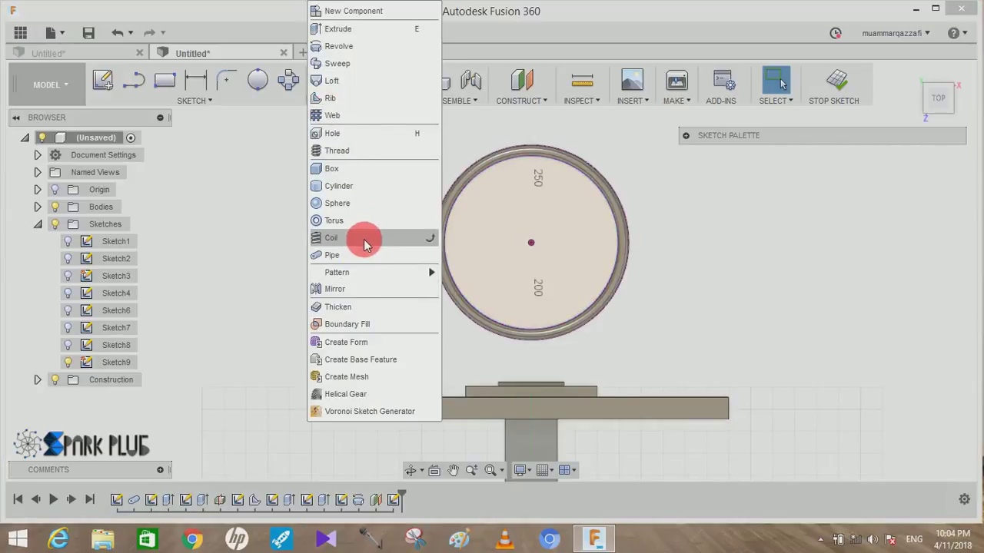
Start a coil with an 84 mm circle centred in the hoop ring
{"action": "left_click", "coordinate": [362, 240]}
{"action": "left_click", "coordinate": [523, 248]}
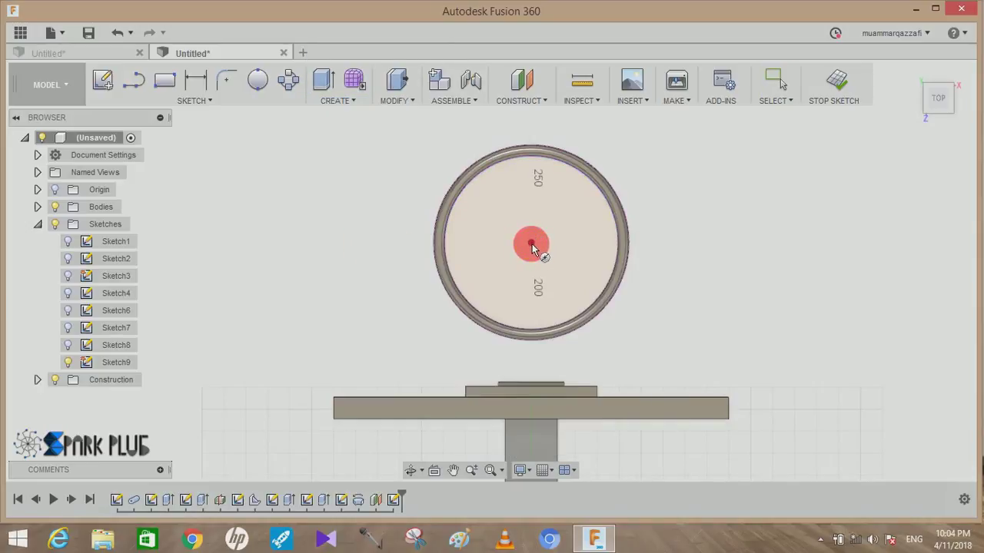
{"action": "left_click_drag", "start_coordinate": [530, 246], "coordinate": [638, 254]}
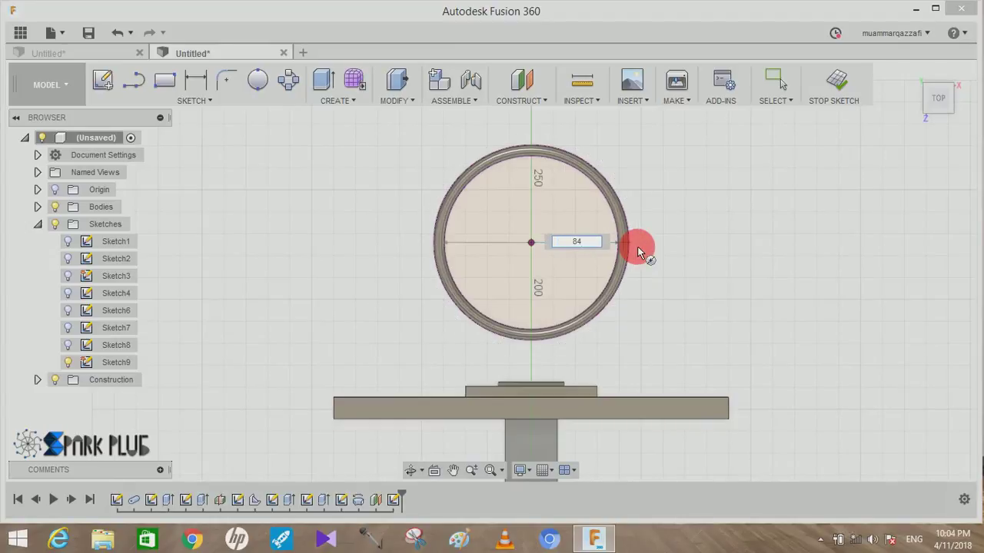
{"action": "left_click", "coordinate": [638, 253]}
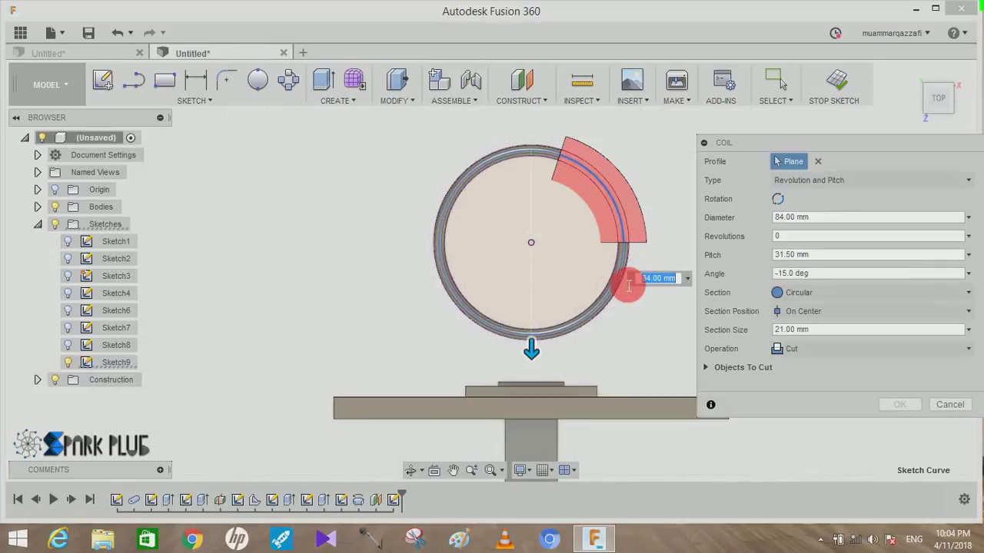
{"action": "middle_click_drag", "start_coordinate": [608, 278], "coordinate": [249, 207], "text": "shift"}
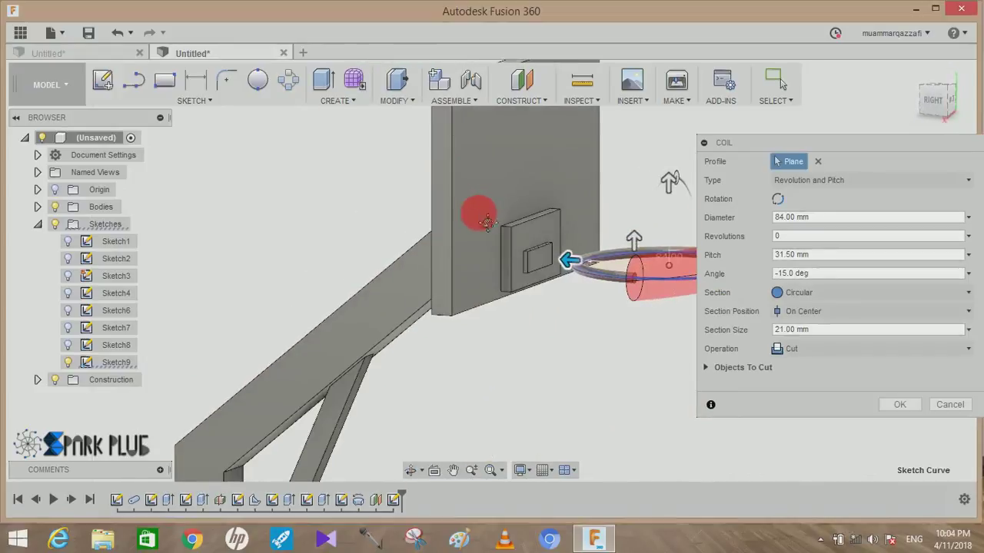
Set the coil to −0.2 revolutions, −250 pitch, Join, and 70 mm section size
{"action": "left_click", "coordinate": [780, 218]}
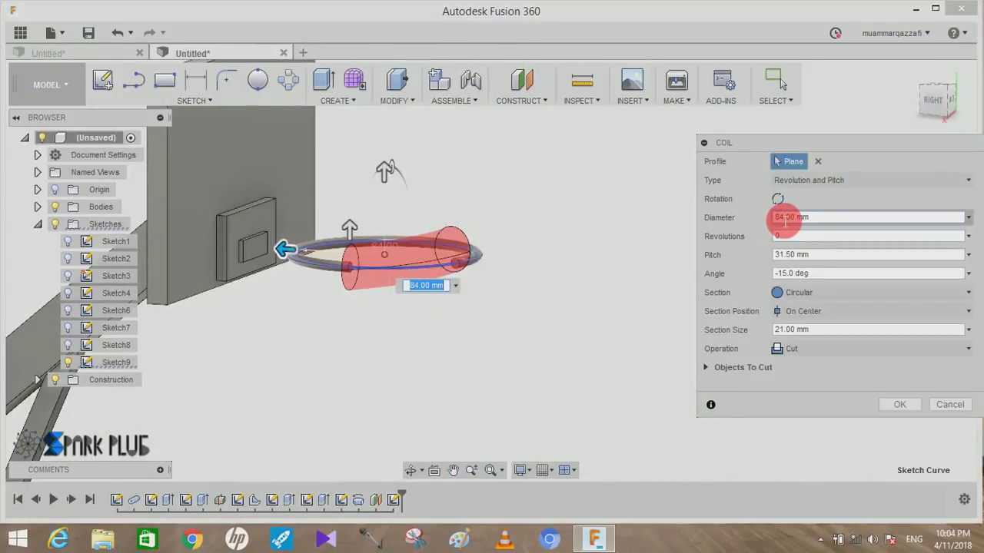
{"action": "left_click", "coordinate": [811, 239]}
{"action": "type", "text": "-0.2"}
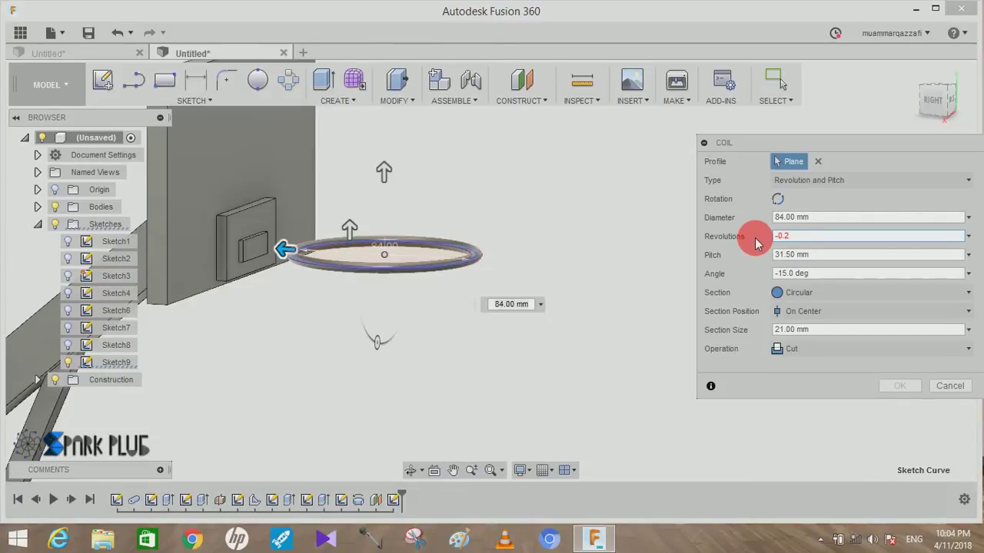
{"action": "left_click", "coordinate": [821, 262]}
{"action": "type", "text": "-250"}
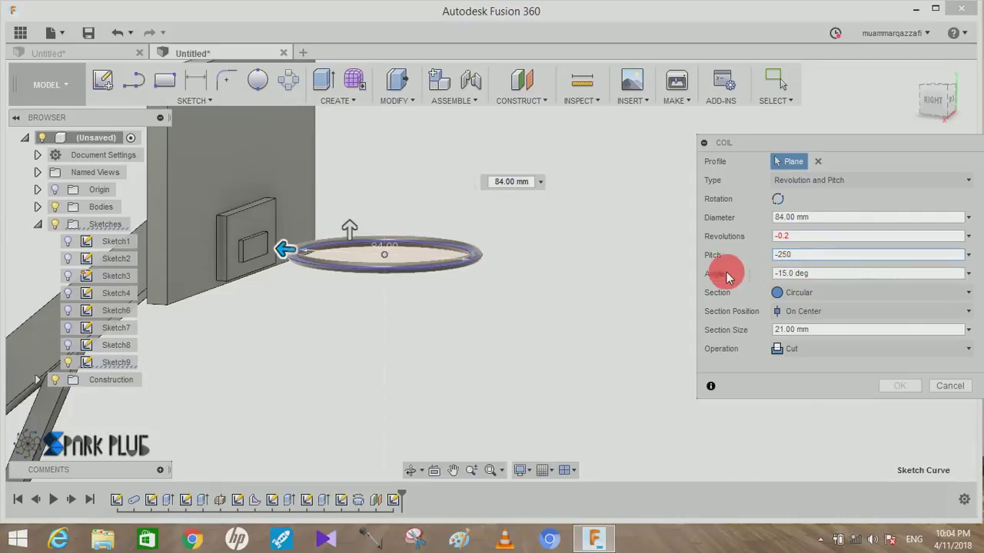
{"action": "left_click", "coordinate": [776, 350]}
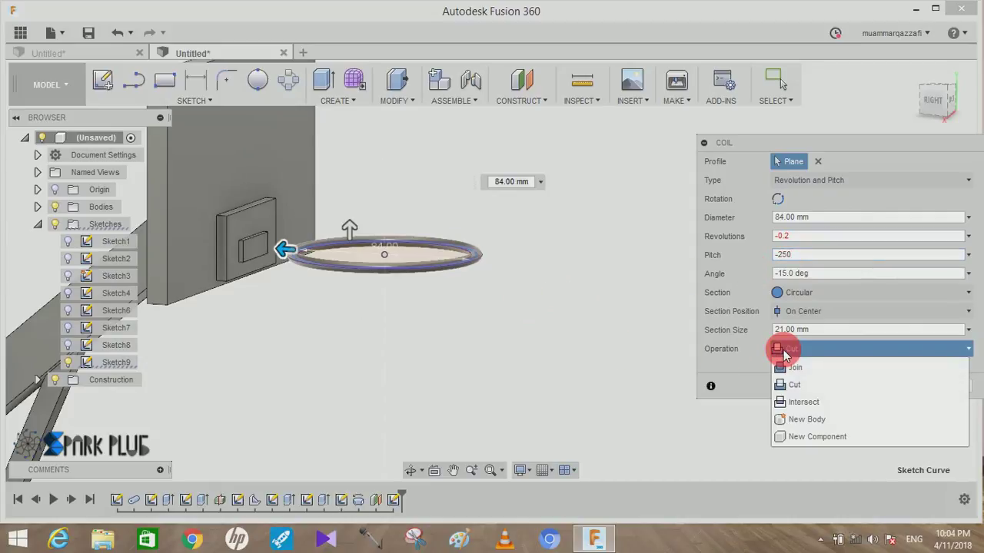
{"action": "left_click", "coordinate": [784, 369]}
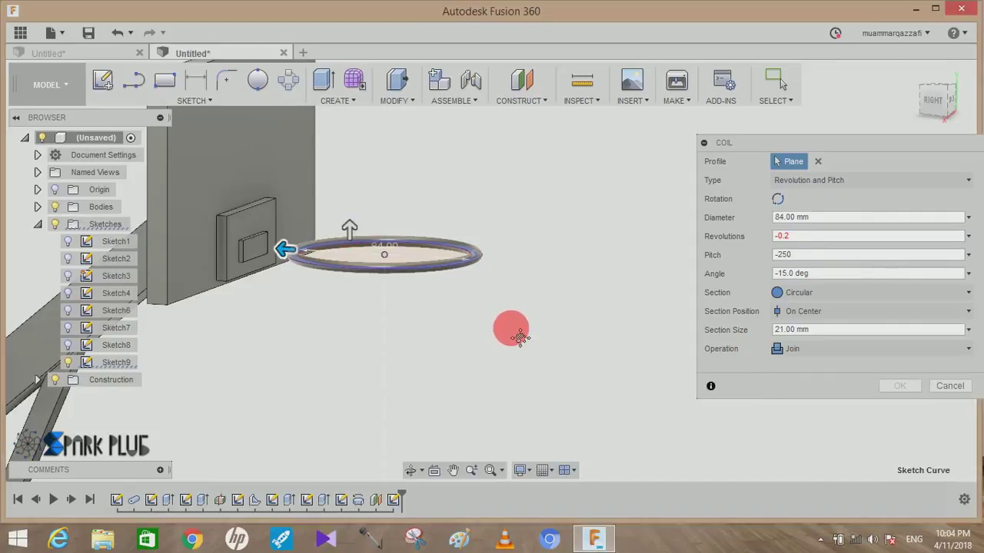
{"action": "left_click_drag", "start_coordinate": [806, 332], "coordinate": [738, 332]}
{"action": "type", "text": "2"}
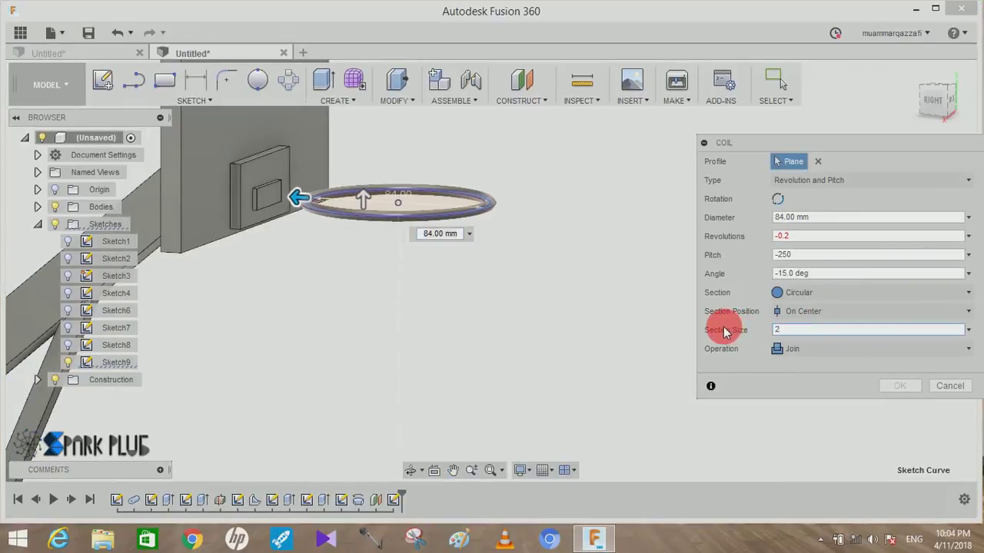
{"action": "left_click_drag", "start_coordinate": [370, 210], "coordinate": [371, 137]}
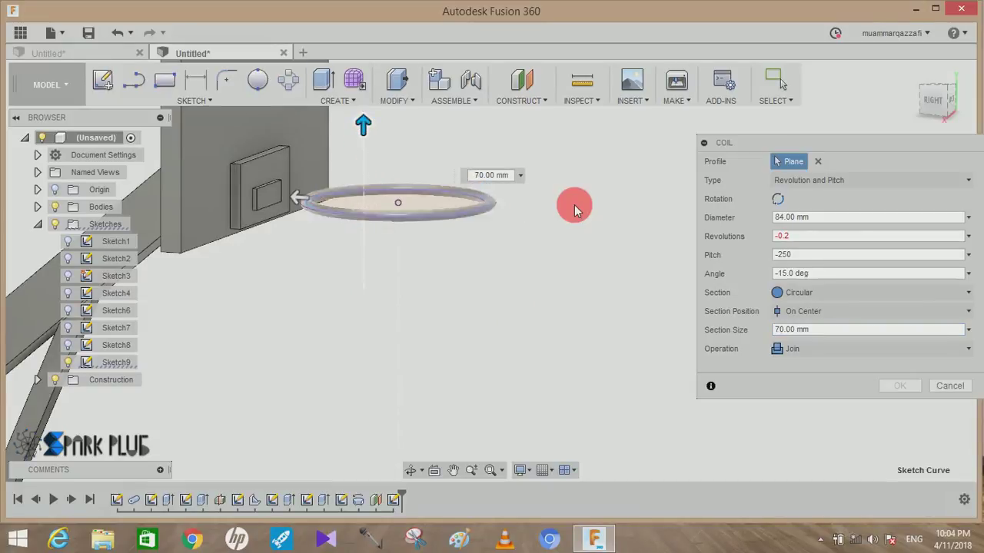
{"action": "left_click", "coordinate": [760, 237]}
Set the coil to 0.2 revolutions with a 1 mm section size
{"action": "left_click_drag", "start_coordinate": [755, 240], "coordinate": [741, 236]}
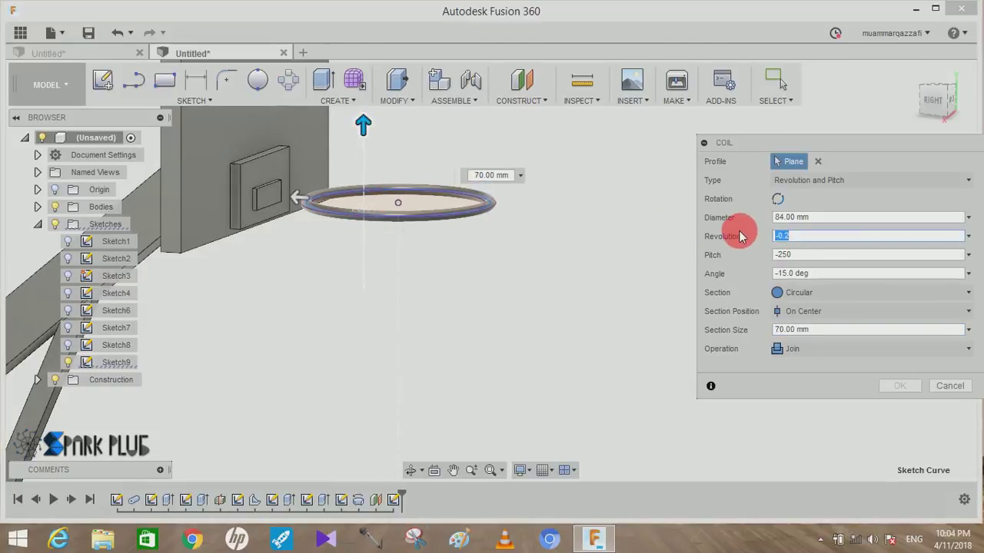
{"action": "type", "text": "0.2"}
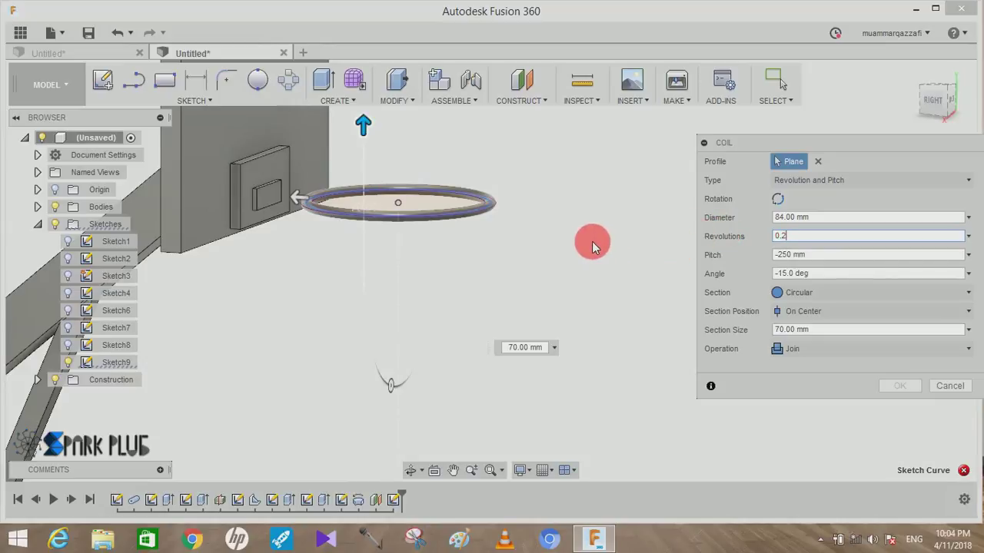
{"action": "left_click_drag", "start_coordinate": [799, 255], "coordinate": [742, 255]}
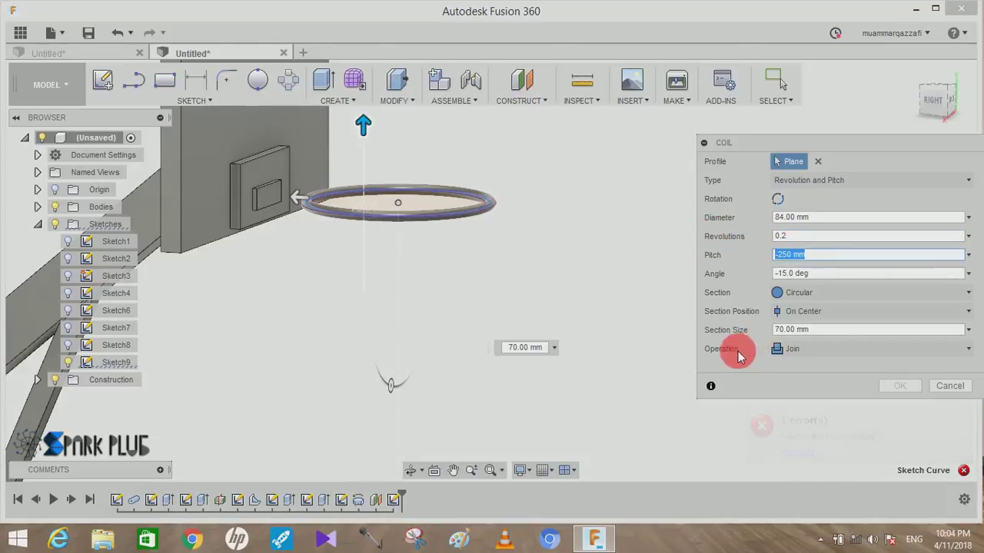
{"action": "left_click_drag", "start_coordinate": [834, 331], "coordinate": [739, 330]}
{"action": "type", "text": "5"}
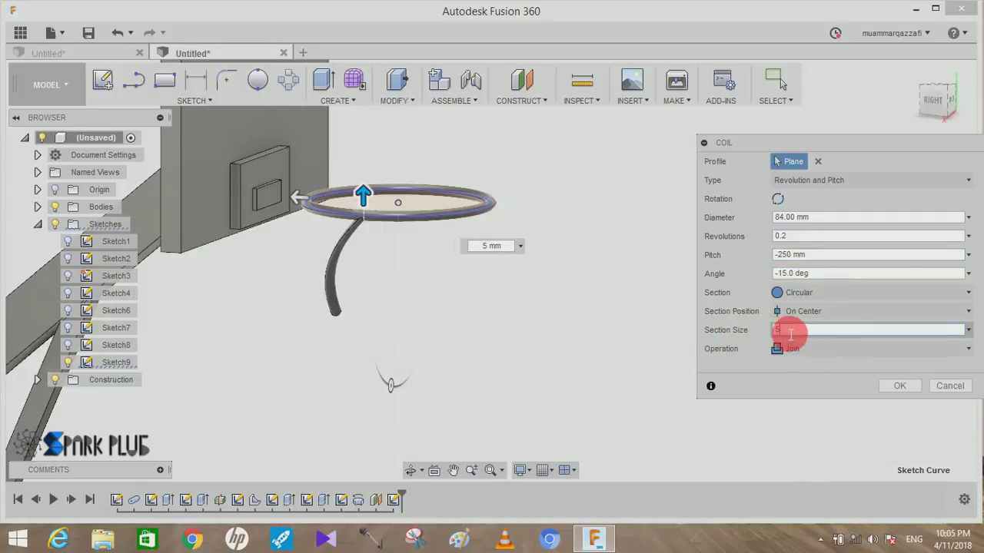
{"action": "left_click_drag", "start_coordinate": [762, 335], "coordinate": [753, 333]}
{"action": "type", "text": "2"}
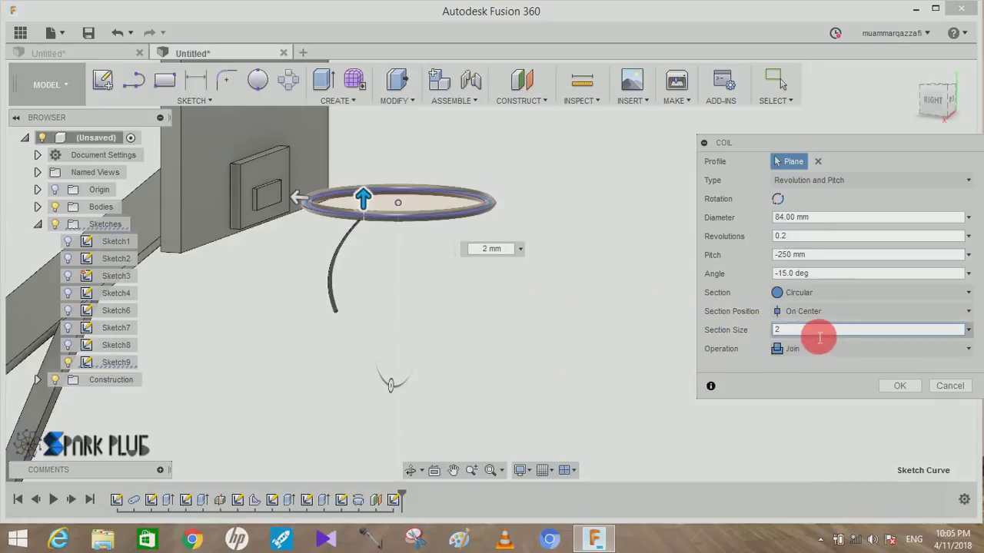
{"action": "left_click_drag", "start_coordinate": [819, 338], "coordinate": [758, 333]}
{"action": "type", "text": "1"}
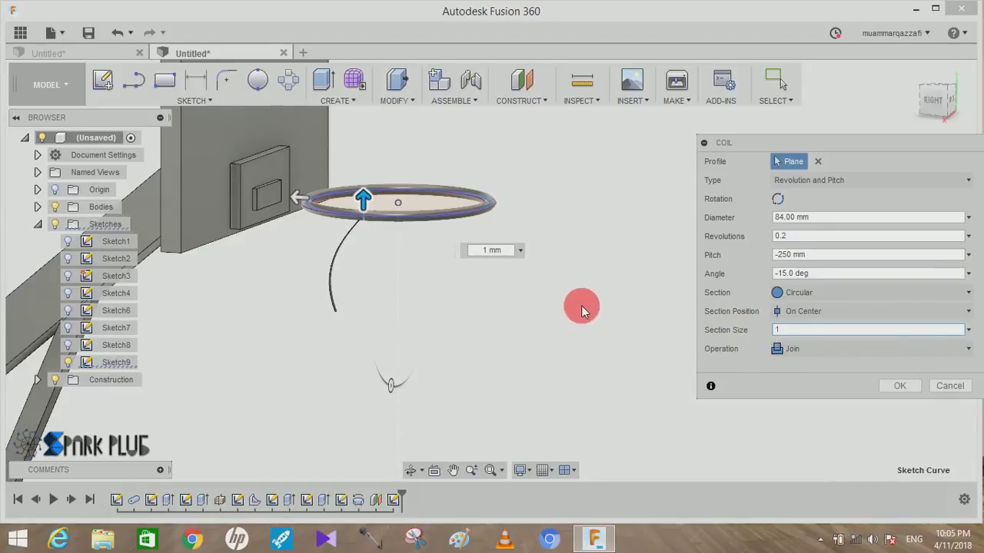
{"action": "mouse_move", "coordinate": [459, 308]}
{"action": "middle_mouse_down", "text": "shift"}
{"action": "mouse_move", "coordinate": [448, 311]}
{"action": "mouse_move", "coordinate": [413, 254]}
{"action": "mouse_move", "coordinate": [492, 300]}
{"action": "mouse_move", "coordinate": [483, 318]}
{"action": "mouse_move", "coordinate": [535, 323]}
{"action": "middle_mouse_up", "text": "shift"}
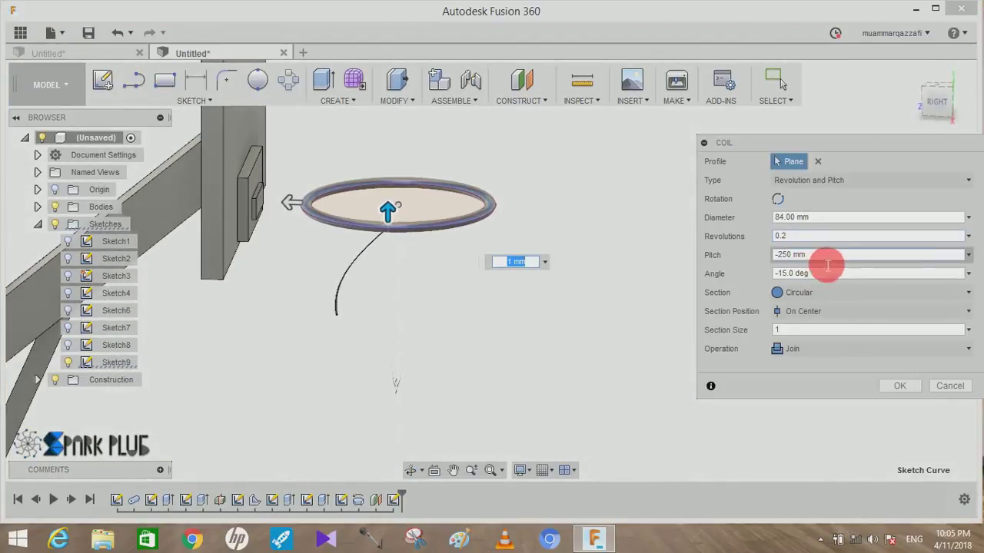
Give the coil a -300 mm pitch and -22° angle, then confirm it
{"action": "left_click_drag", "start_coordinate": [810, 263], "coordinate": [757, 259]}
{"action": "type", "text": "-300"}
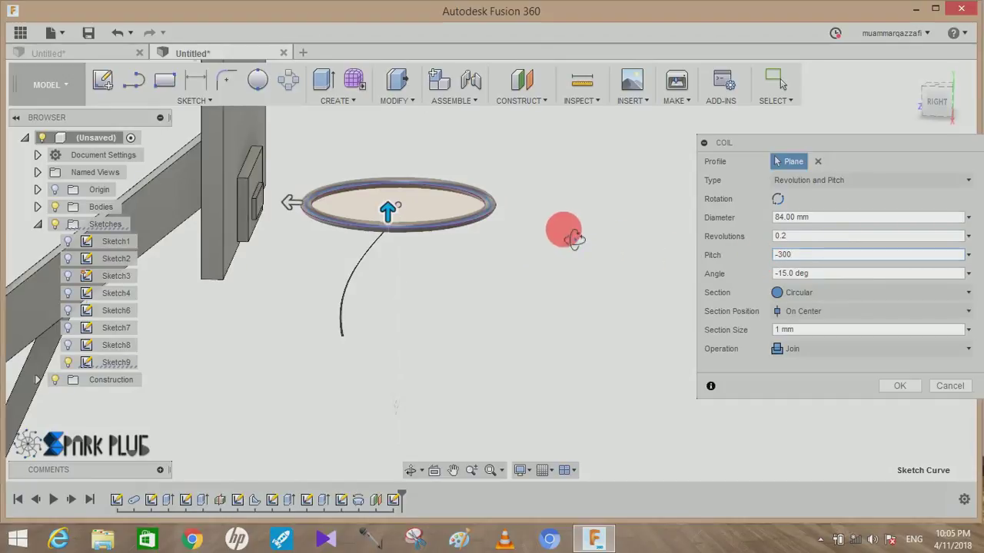
{"action": "mouse_move", "coordinate": [564, 233]}
{"action": "middle_mouse_down", "text": "shift"}
{"action": "mouse_move", "coordinate": [466, 202]}
{"action": "mouse_move", "coordinate": [419, 233]}
{"action": "mouse_move", "coordinate": [378, 223]}
{"action": "mouse_move", "coordinate": [479, 231]}
{"action": "mouse_move", "coordinate": [523, 210]}
{"action": "mouse_move", "coordinate": [538, 244]}
{"action": "mouse_move", "coordinate": [518, 305]}
{"action": "mouse_move", "coordinate": [513, 256]}
{"action": "mouse_move", "coordinate": [538, 247]}
{"action": "middle_mouse_up", "text": "shift"}
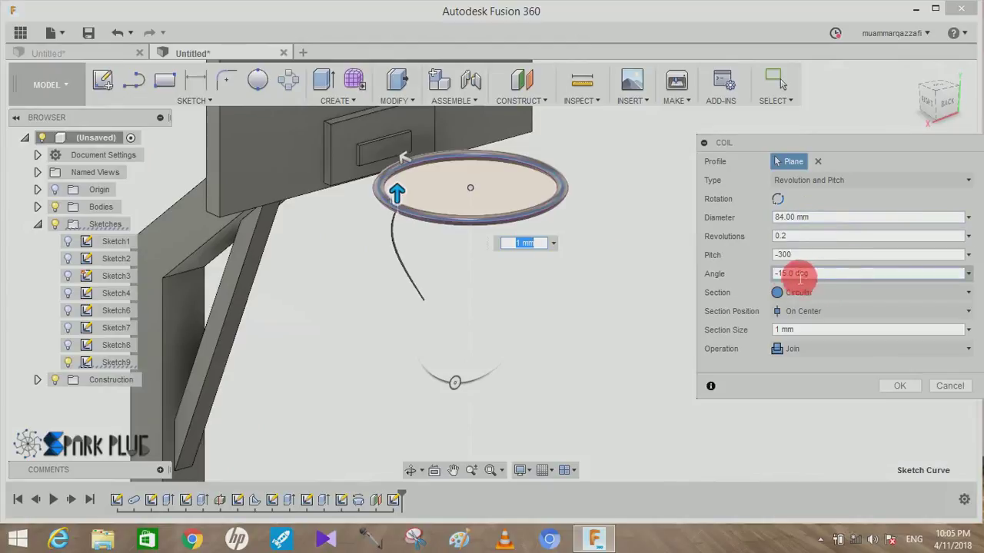
{"action": "left_click_drag", "start_coordinate": [840, 281], "coordinate": [749, 278]}
{"action": "type", "text": "-16"}
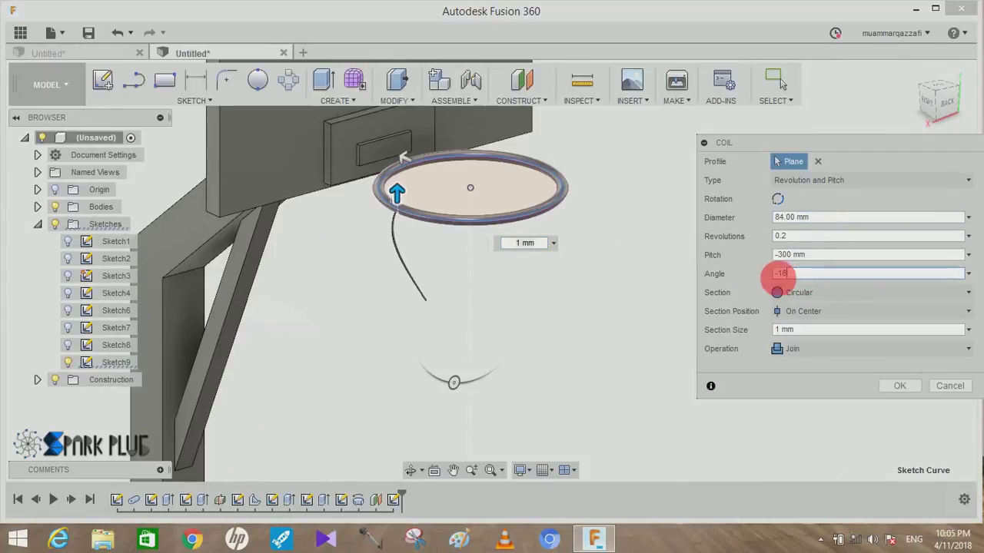
{"action": "left_click_drag", "start_coordinate": [777, 275], "coordinate": [751, 277]}
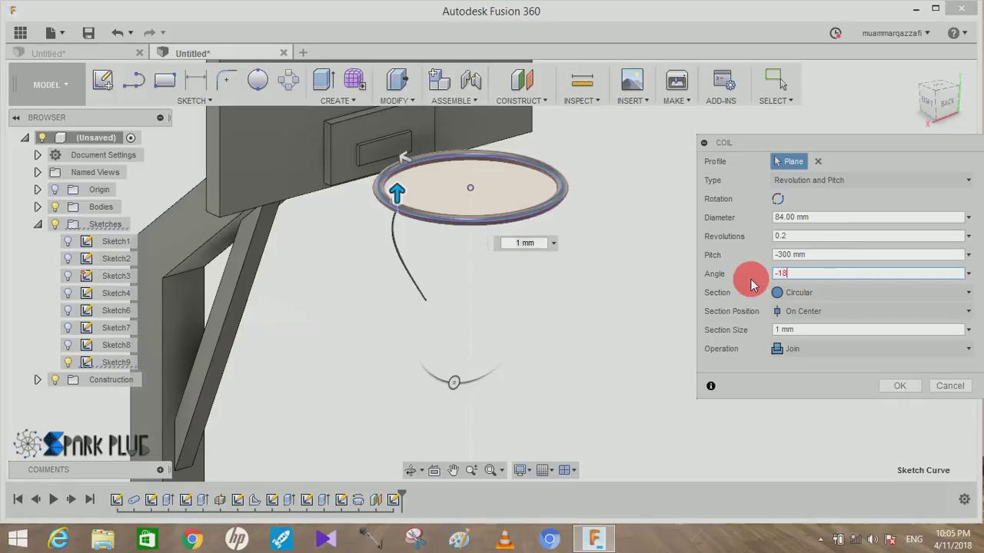
{"action": "mouse_move", "coordinate": [599, 309]}
{"action": "middle_mouse_down", "text": "shift"}
{"action": "mouse_move", "coordinate": [578, 358]}
{"action": "mouse_move", "coordinate": [890, 135]}
{"action": "middle_mouse_up", "text": "shift"}
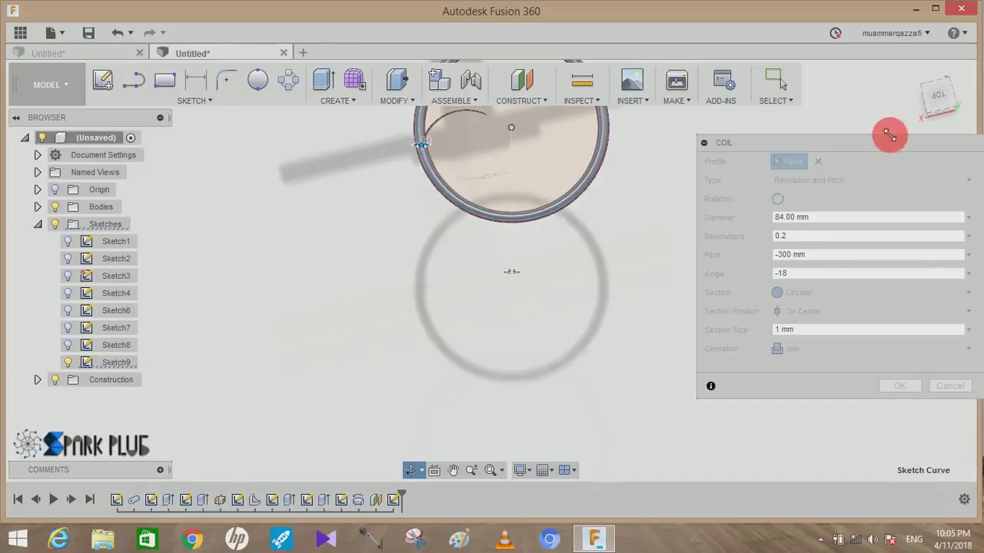
{"action": "left_click", "coordinate": [938, 97]}
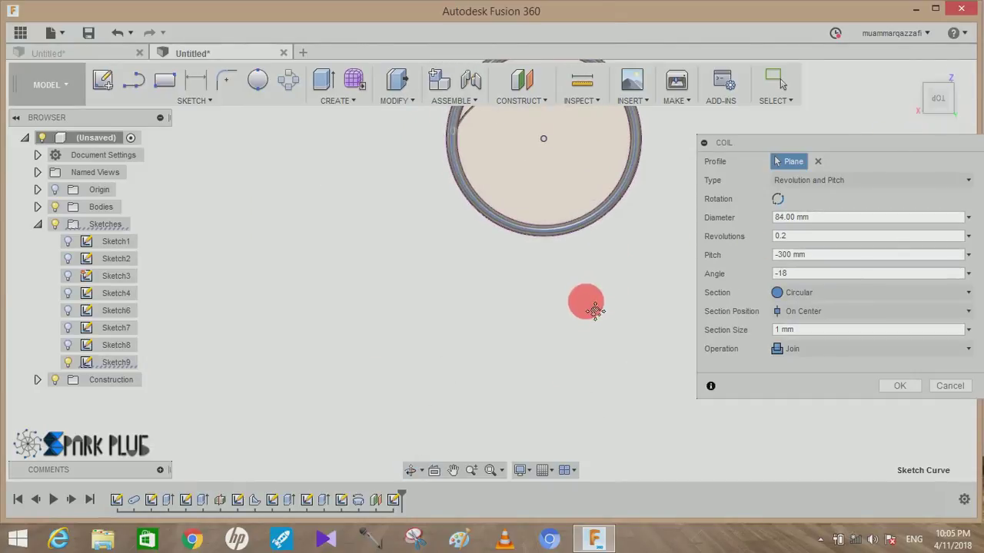
{"action": "middle_click_drag", "start_coordinate": [595, 309], "coordinate": [533, 341]}
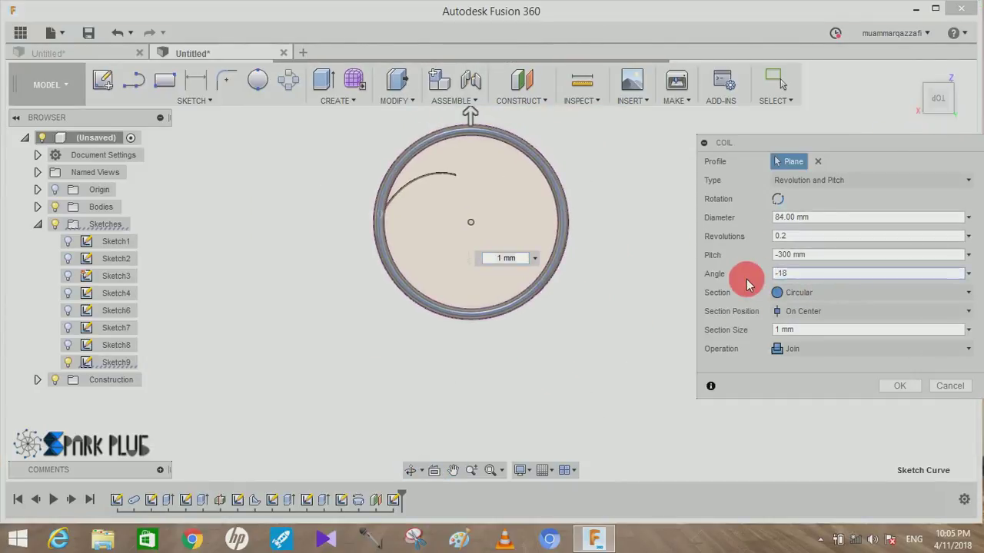
{"action": "left_click_drag", "start_coordinate": [797, 274], "coordinate": [761, 280]}
{"action": "type", "text": "-22"}
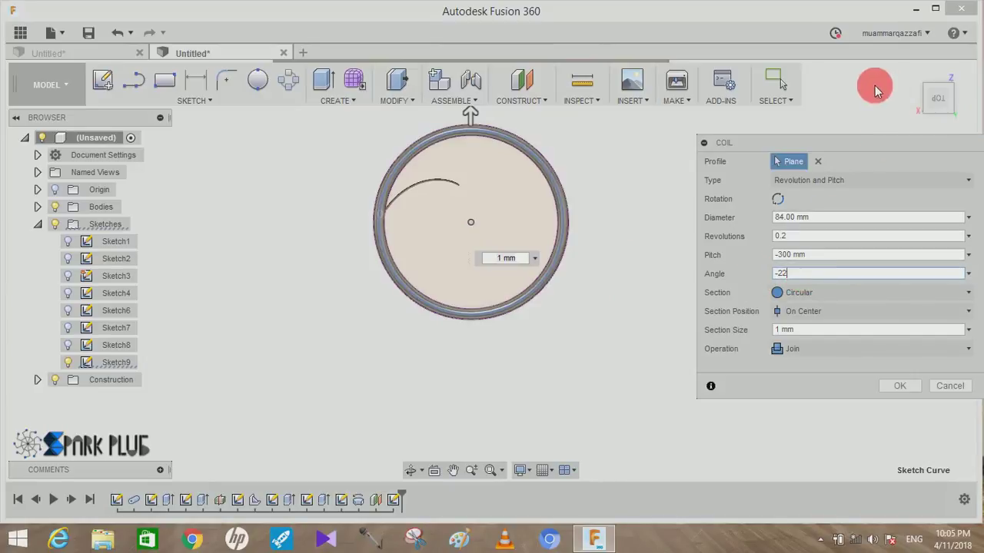
{"action": "mouse_move", "coordinate": [650, 239]}
{"action": "left_mouse_down"}
{"action": "mouse_move", "coordinate": [714, 146]}
{"action": "mouse_move", "coordinate": [684, 184]}
{"action": "left_mouse_up"}
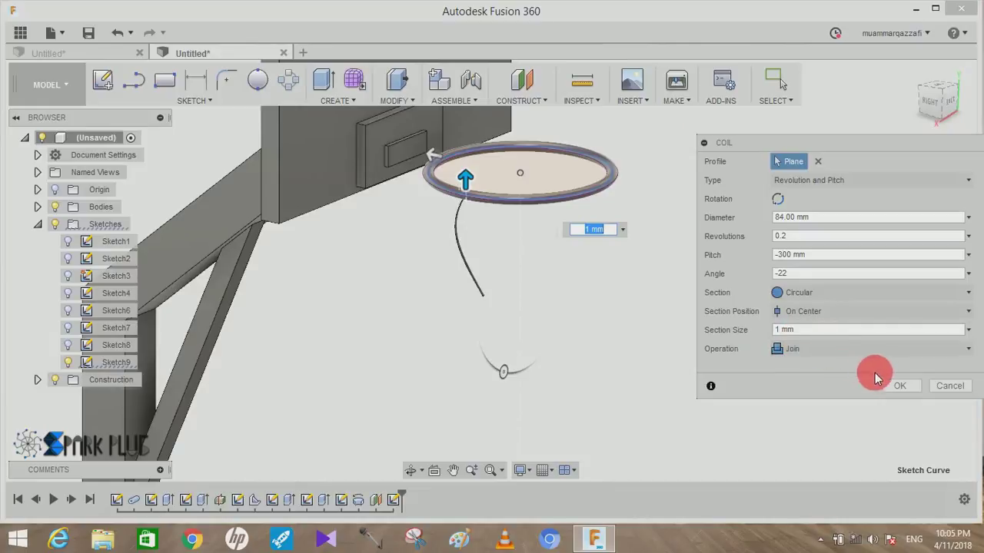
{"action": "left_click", "coordinate": [887, 386]}
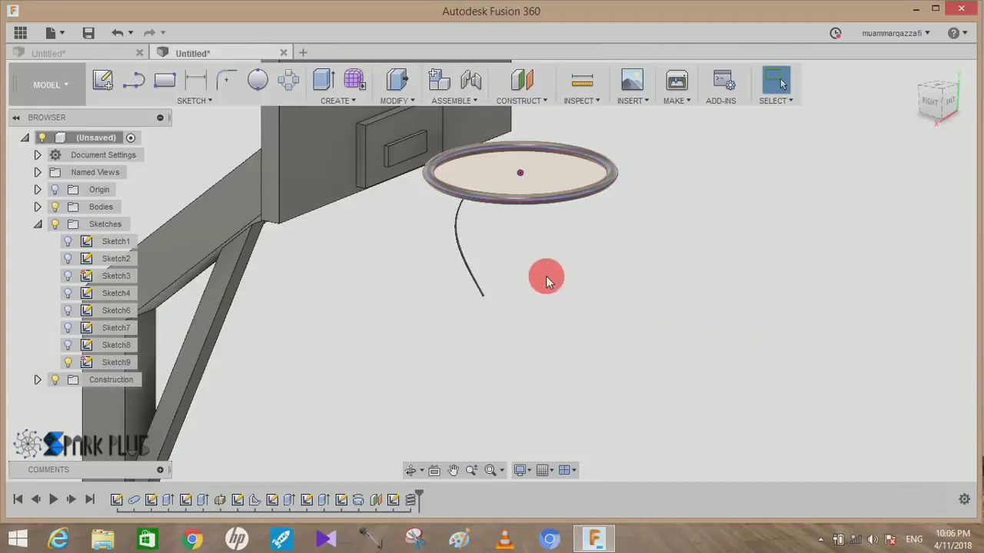
Hide the Sketch9 circle profile
{"action": "mouse_move", "coordinate": [556, 252]}
{"action": "middle_mouse_down", "text": "shift"}
{"action": "mouse_move", "coordinate": [611, 234]}
{"action": "mouse_move", "coordinate": [592, 268]}
{"action": "mouse_move", "coordinate": [500, 282]}
{"action": "middle_mouse_up", "text": "shift"}
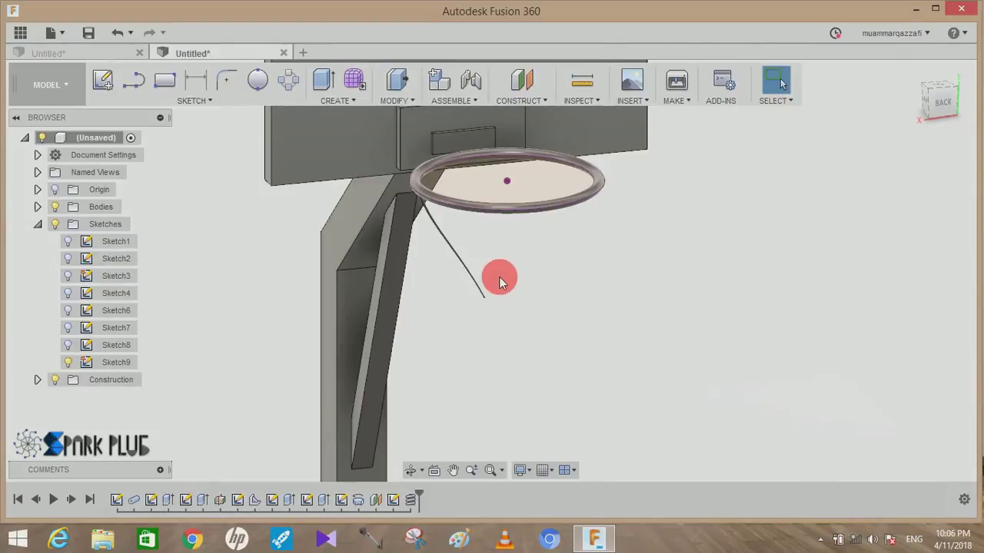
{"action": "double_click", "coordinate": [485, 293]}
{"action": "left_click", "coordinate": [829, 83]}
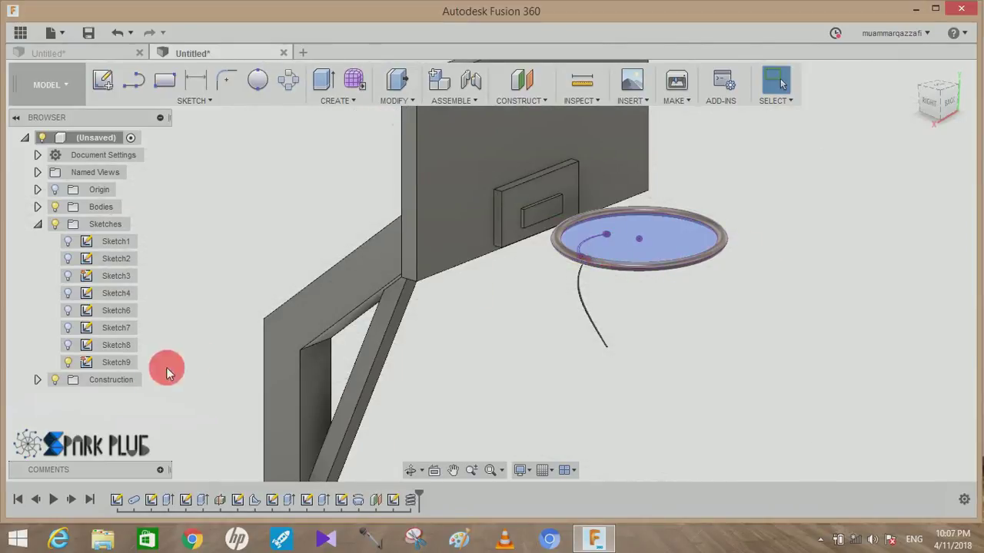
{"action": "left_click", "coordinate": [68, 362]}
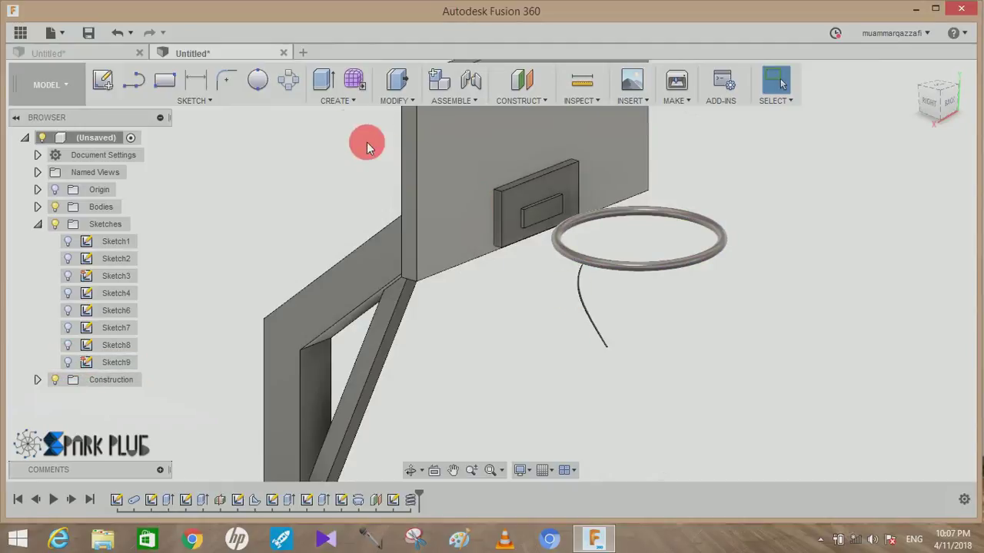
Reopen Sketch8 and dimension the mounting plate to hoop centre line at 63 mm
{"action": "right_click", "coordinate": [342, 500]}
{"action": "left_click", "coordinate": [374, 404]}
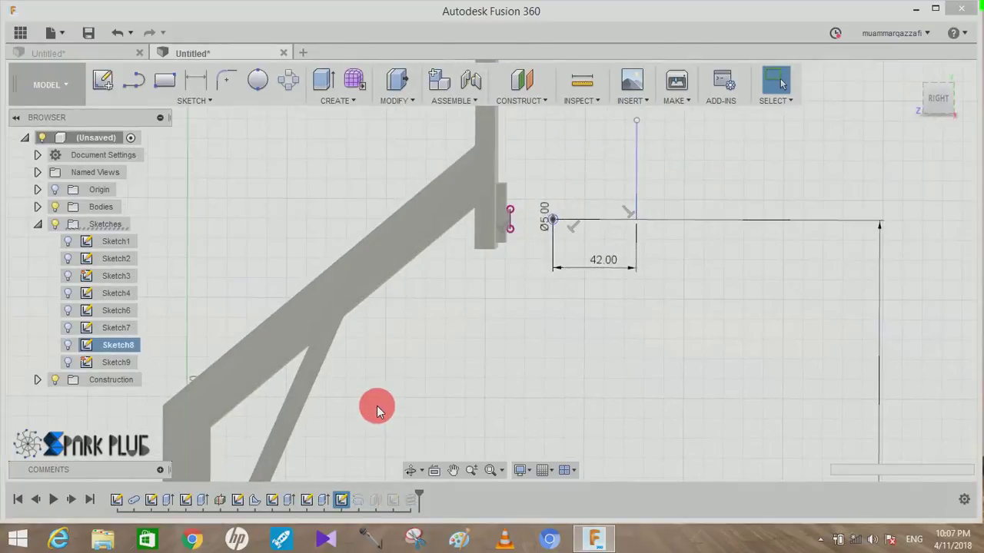
{"action": "left_click", "coordinate": [195, 80]}
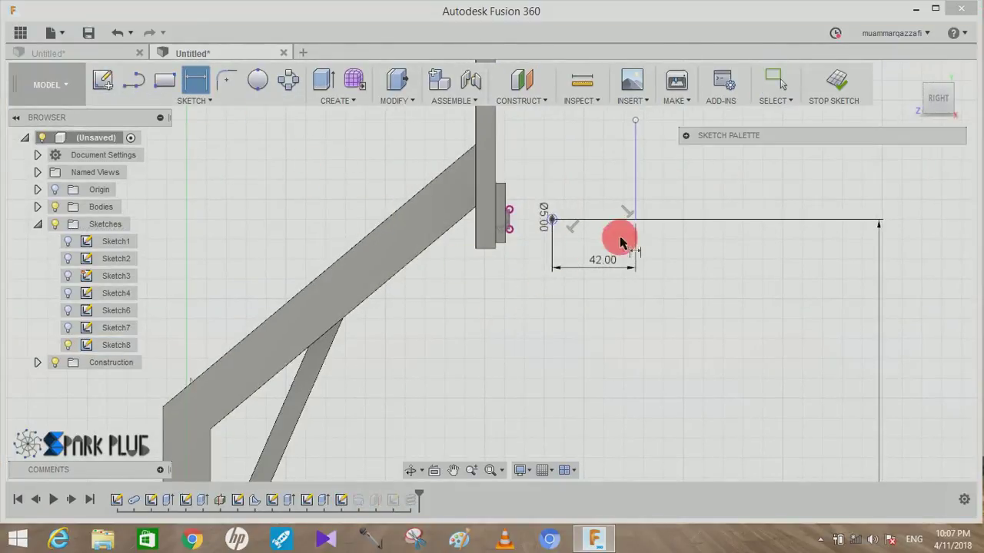
{"action": "left_click", "coordinate": [517, 223]}
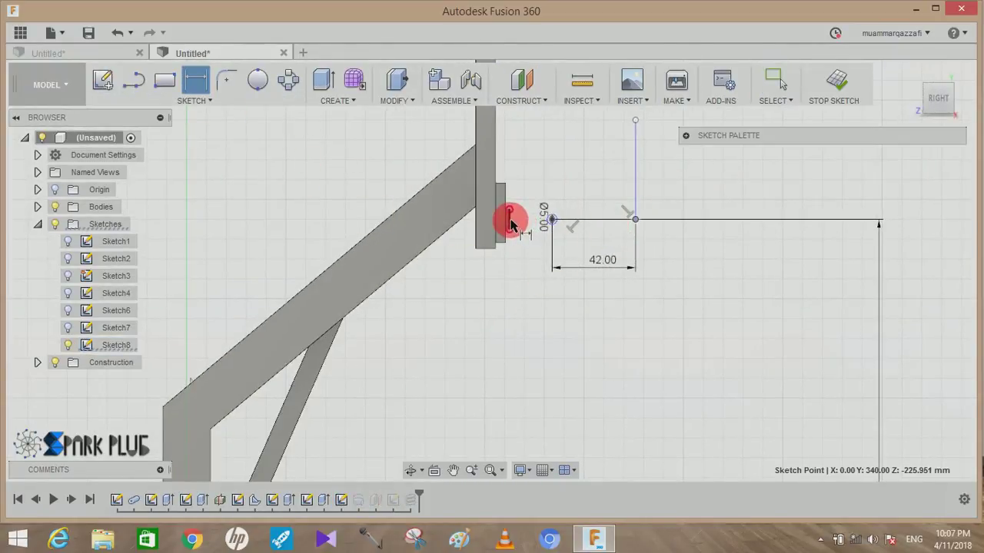
{"action": "scroll", "coordinate": [511, 223], "scroll_direction": "up", "scroll_amount": 4}
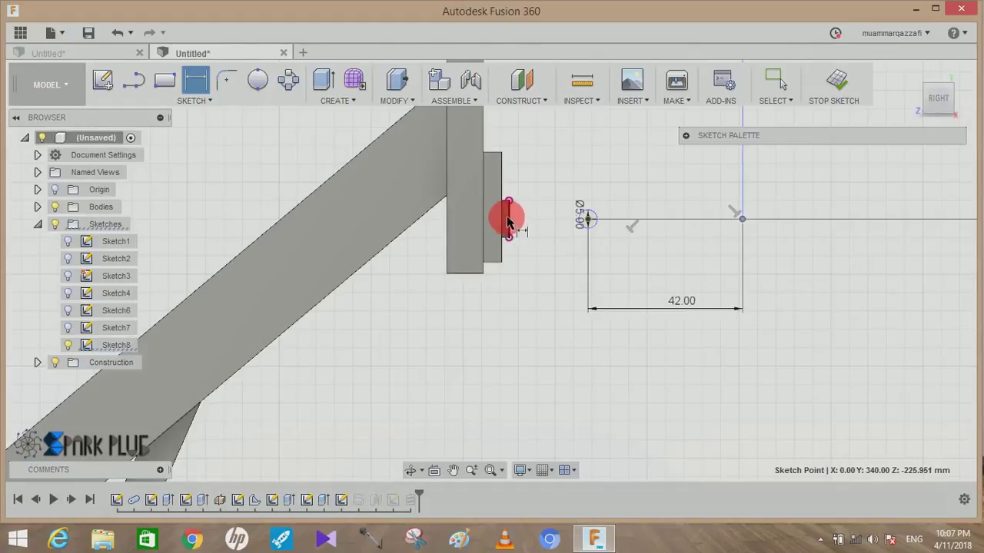
{"action": "left_click", "coordinate": [510, 221]}
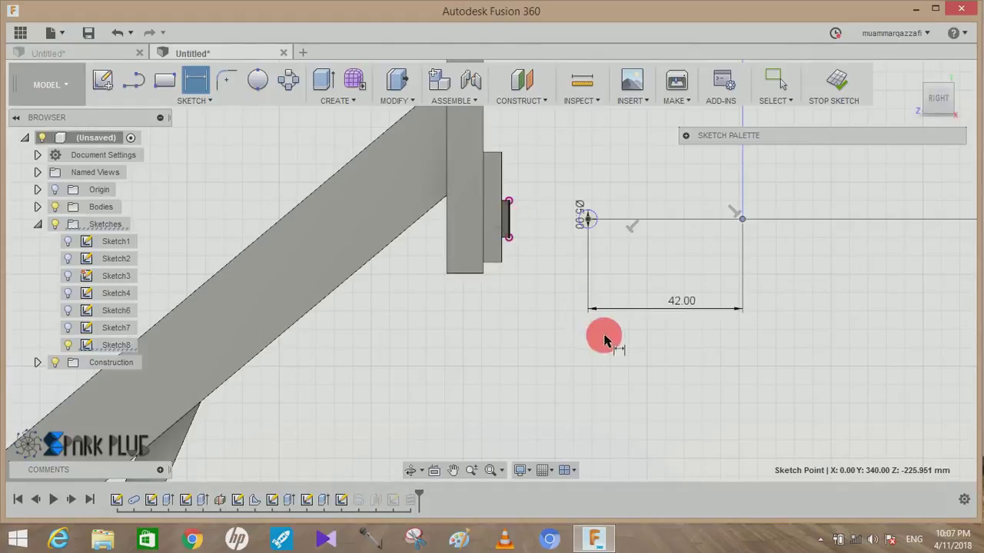
{"action": "left_click", "coordinate": [628, 380]}
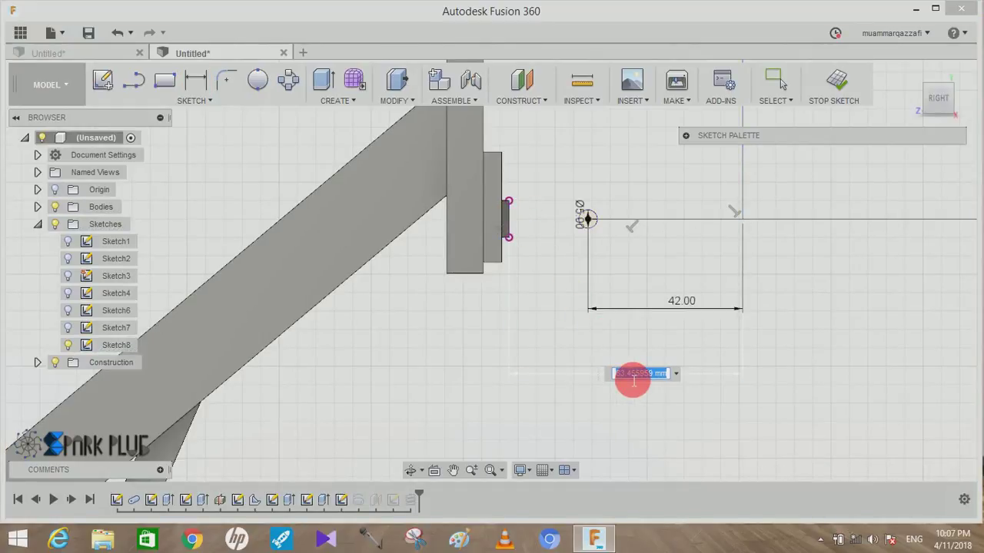
{"action": "type", "text": "65"}
{"action": "type", "text": "63"}
{"action": "key", "text": "Return"}
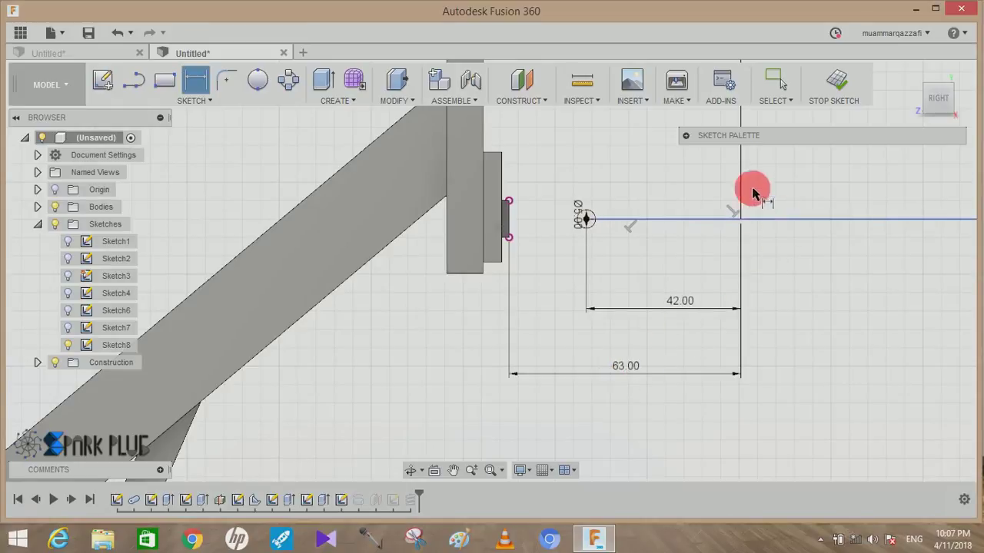
{"action": "left_click", "coordinate": [836, 86]}
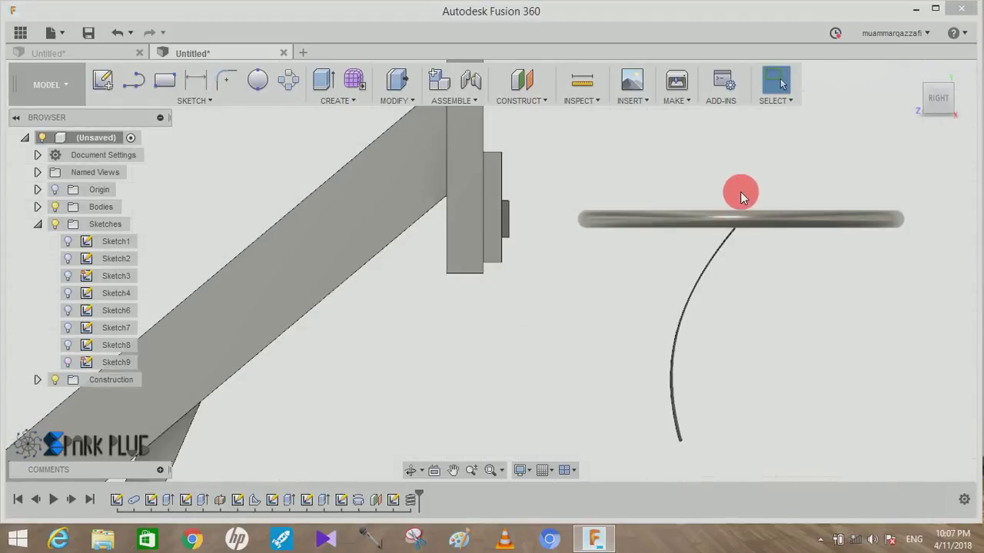
{"action": "middle_click_drag", "start_coordinate": [734, 209], "coordinate": [544, 81], "text": "shift"}
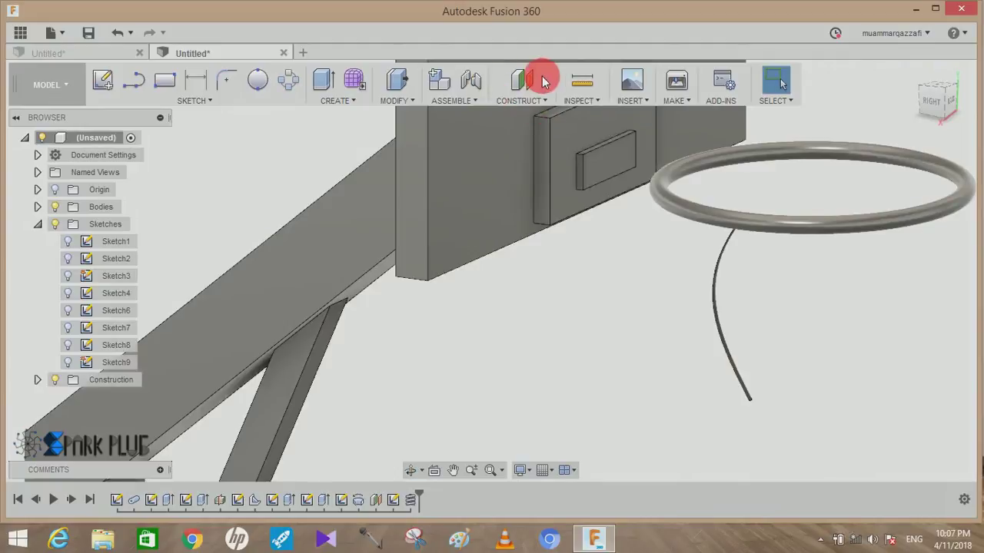
Create an Offset Plane 63 mm out from the small raised mounting face
{"action": "left_click", "coordinate": [538, 83]}
{"action": "left_click", "coordinate": [530, 83]}
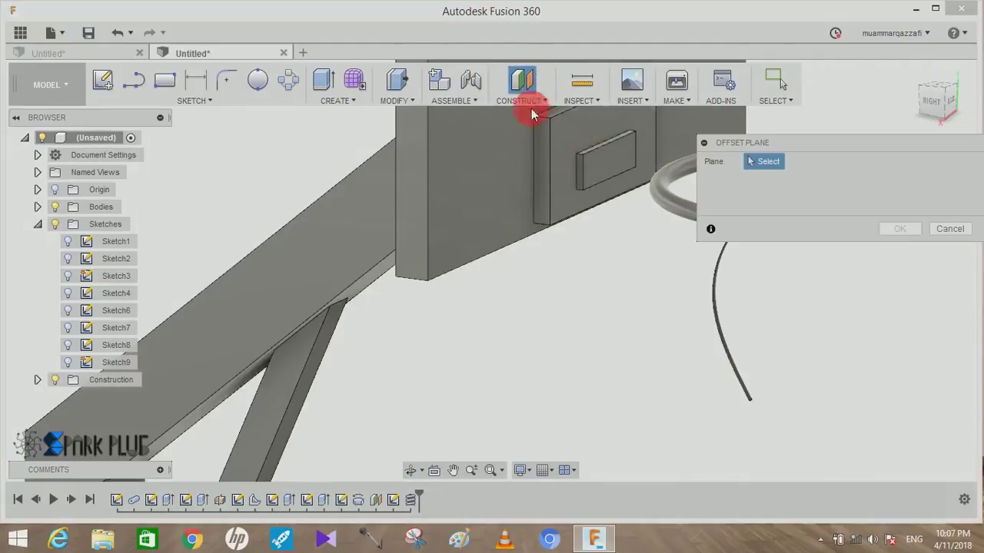
{"action": "left_click", "coordinate": [616, 166]}
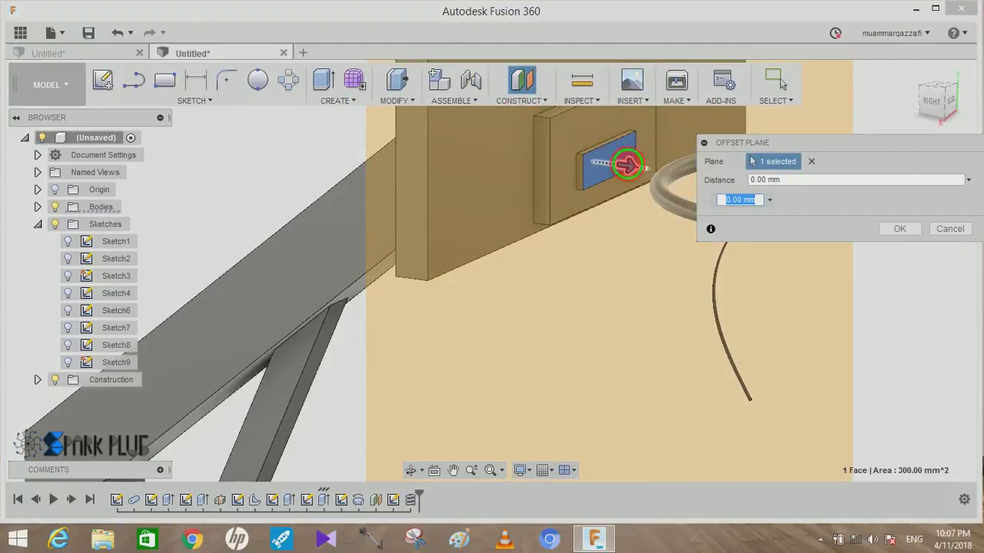
{"action": "mouse_move", "coordinate": [626, 164]}
{"action": "left_mouse_down"}
{"action": "mouse_move", "coordinate": [644, 171]}
{"action": "mouse_move", "coordinate": [582, 209]}
{"action": "left_mouse_up"}
{"action": "middle_click_drag", "start_coordinate": [582, 209], "coordinate": [428, 213]}
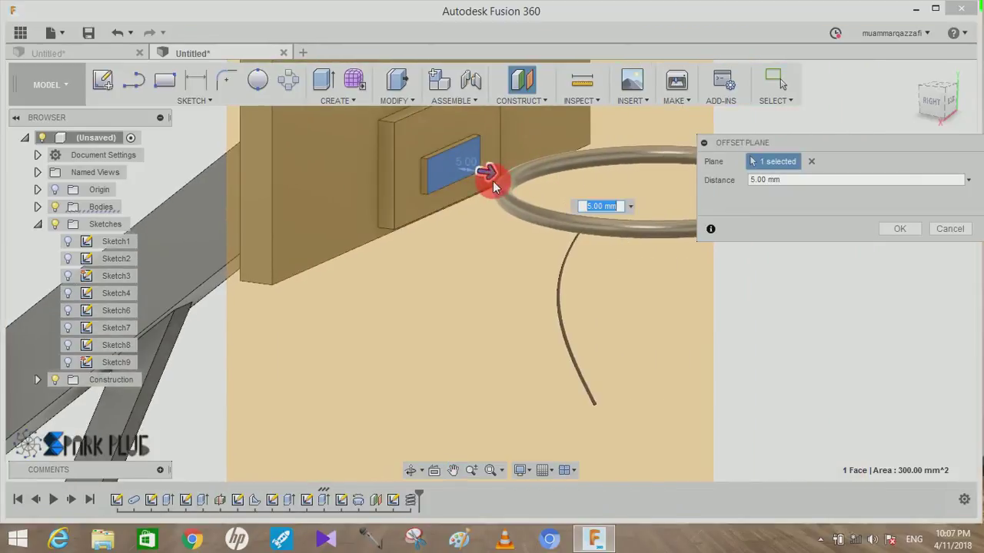
{"action": "left_click_drag", "start_coordinate": [496, 175], "coordinate": [536, 178]}
{"action": "left_click", "coordinate": [804, 183]}
{"action": "type", "text": "63"}
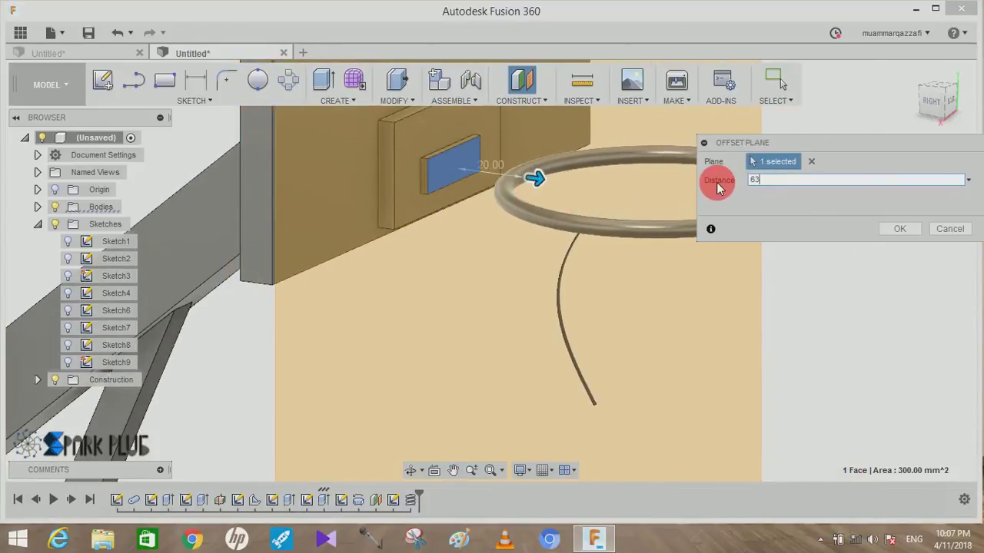
{"action": "left_click", "coordinate": [898, 229]}
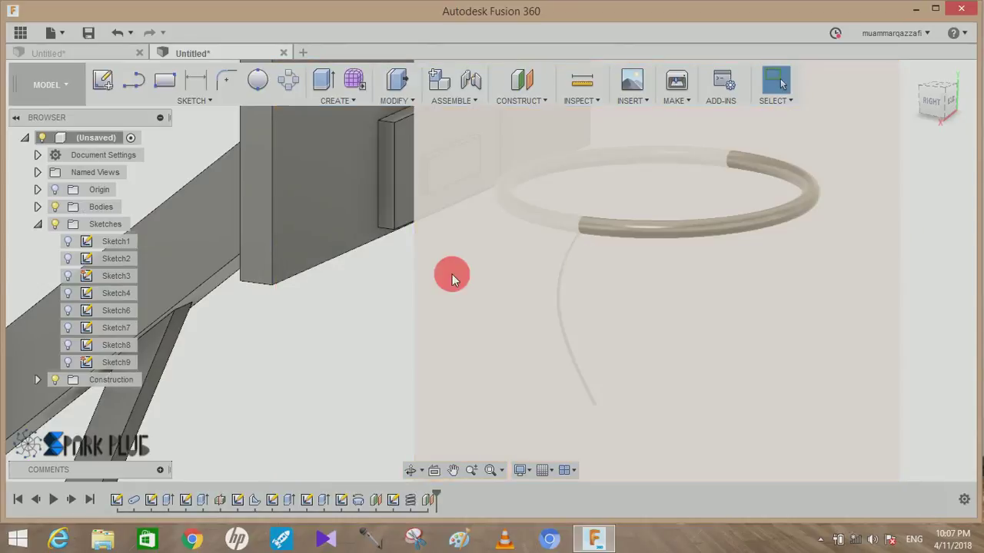
{"action": "left_click", "coordinate": [337, 98]}
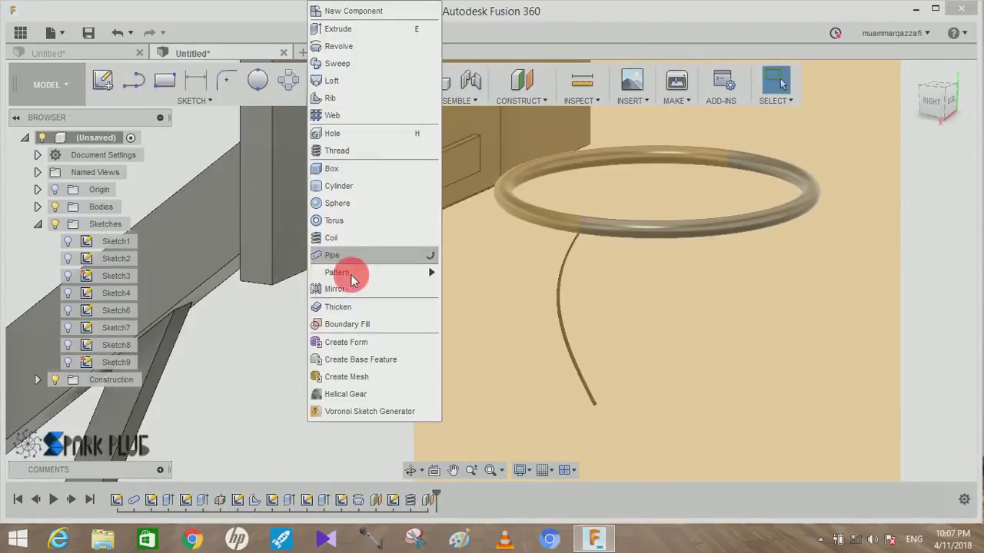
{"action": "left_click", "coordinate": [352, 287]}
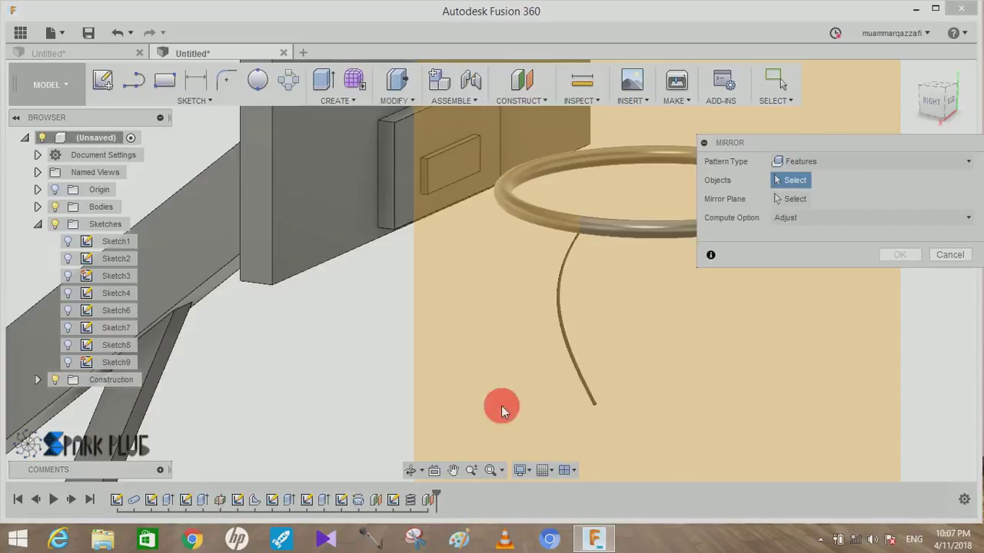
{"action": "left_click", "coordinate": [410, 501]}
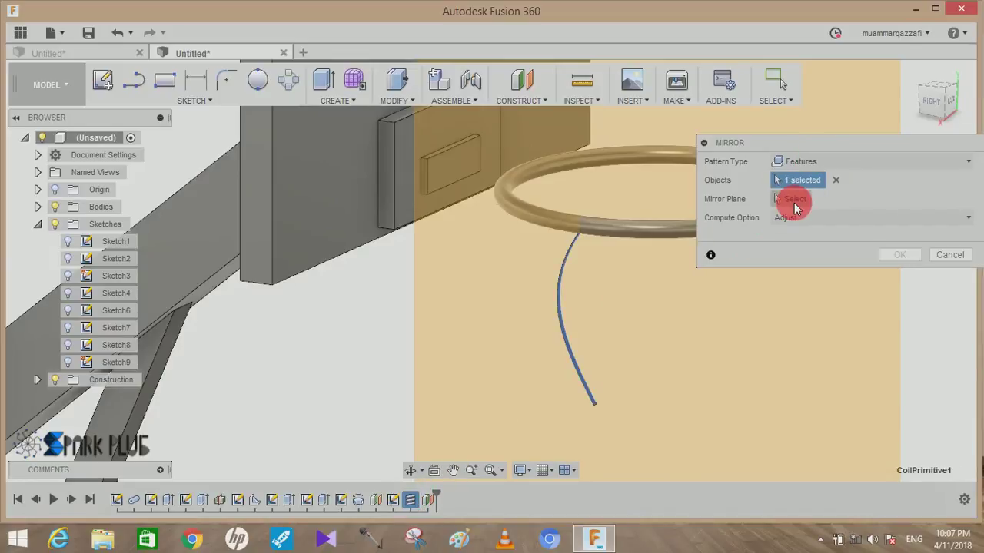
{"action": "left_click", "coordinate": [794, 201]}
{"action": "left_click", "coordinate": [467, 304]}
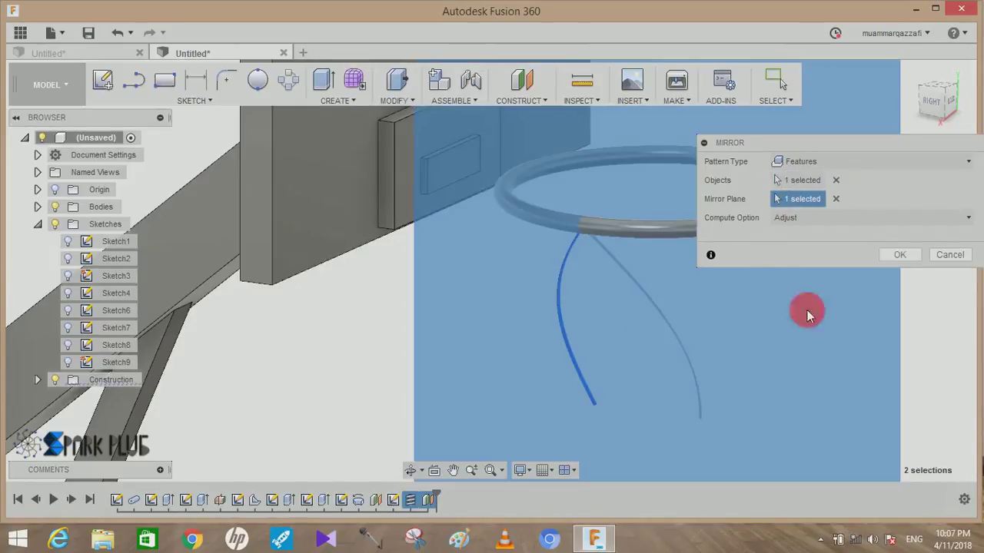
{"action": "left_click", "coordinate": [900, 254]}
{"action": "left_click", "coordinate": [286, 336]}
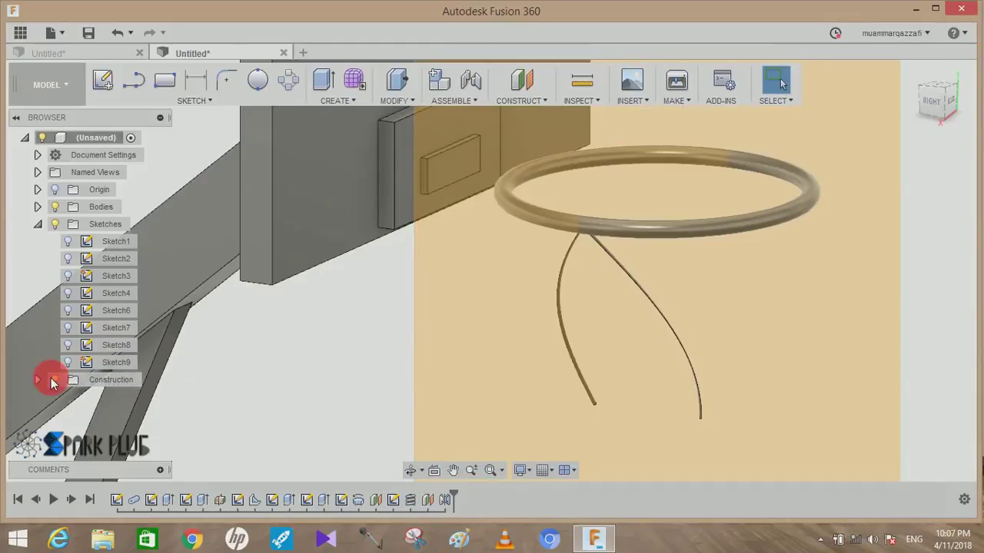
{"action": "left_click", "coordinate": [54, 379]}
{"action": "mouse_move", "coordinate": [426, 339]}
{"action": "left_mouse_down"}
{"action": "mouse_move", "coordinate": [358, 301]}
{"action": "mouse_move", "coordinate": [343, 323]}
{"action": "mouse_move", "coordinate": [377, 356]}
{"action": "mouse_move", "coordinate": [433, 346]}
{"action": "mouse_move", "coordinate": [399, 417]}
{"action": "mouse_move", "coordinate": [391, 346]}
{"action": "left_mouse_up"}
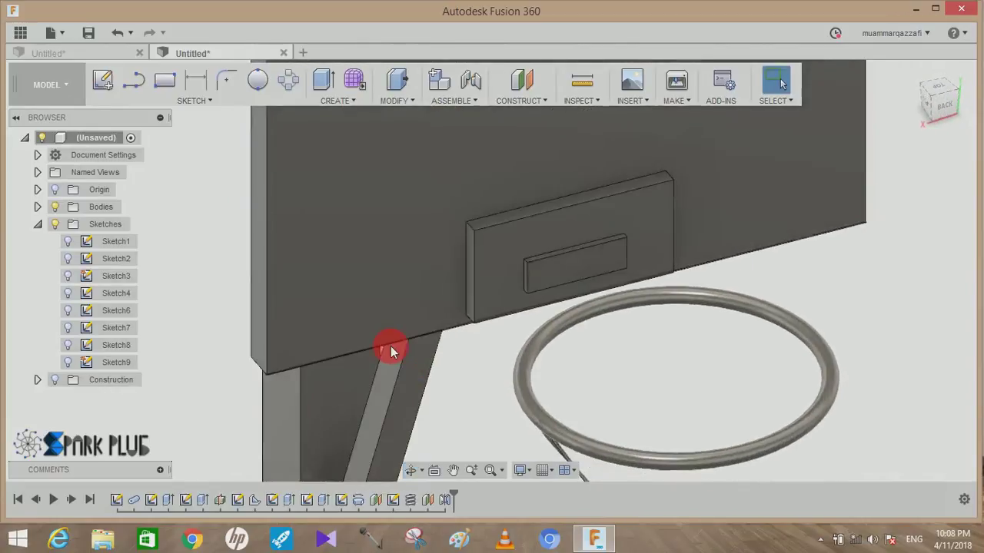
{"action": "scroll", "coordinate": [390, 345], "scroll_direction": "down", "scroll_amount": 3}
{"action": "scroll", "coordinate": [390, 346], "scroll_direction": "down", "scroll_amount": 2}
{"action": "scroll", "coordinate": [396, 335], "scroll_direction": "down", "scroll_amount": 2}
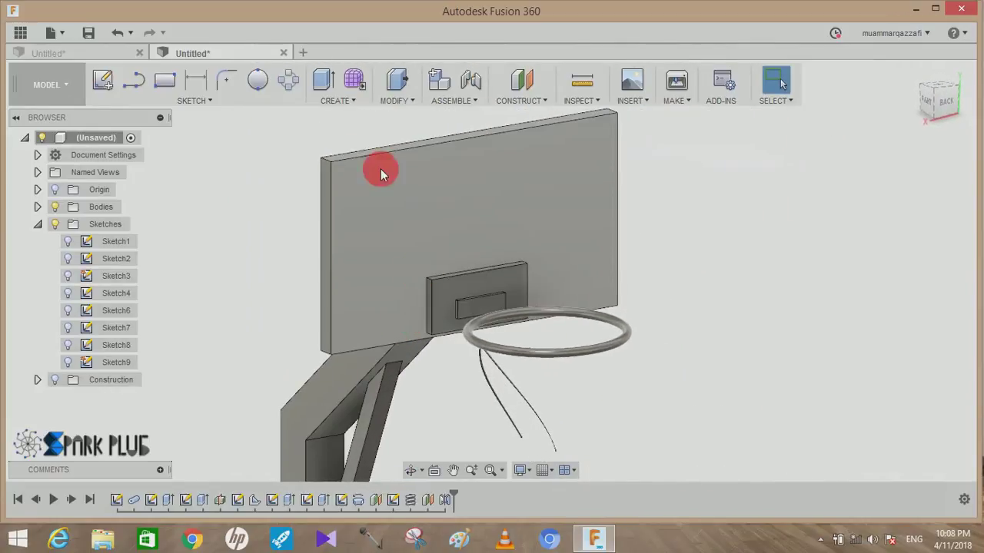
Set up a circular pattern of both net-strand features around the hoop axis
{"action": "left_click", "coordinate": [338, 103]}
{"action": "mouse_move", "coordinate": [337, 272]}
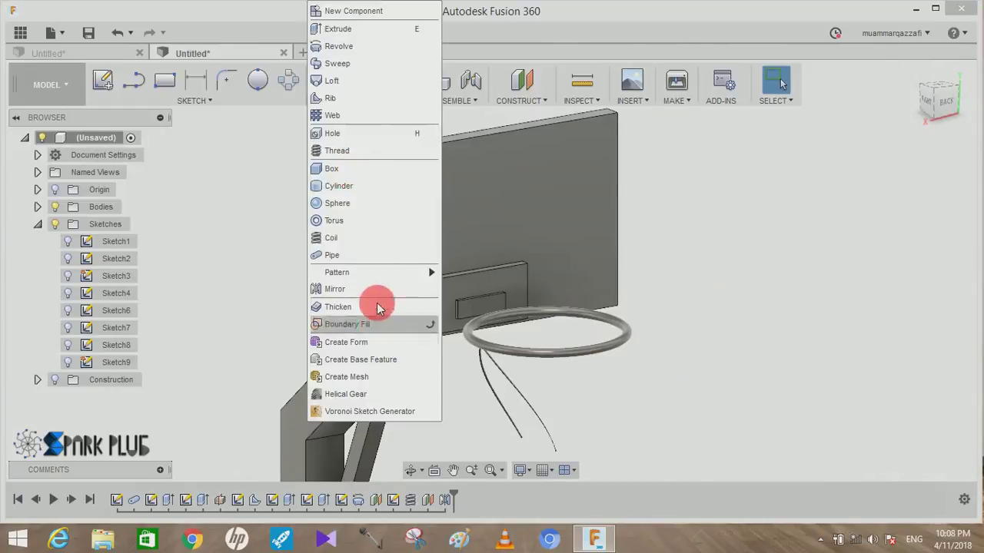
{"action": "left_click", "coordinate": [454, 294]}
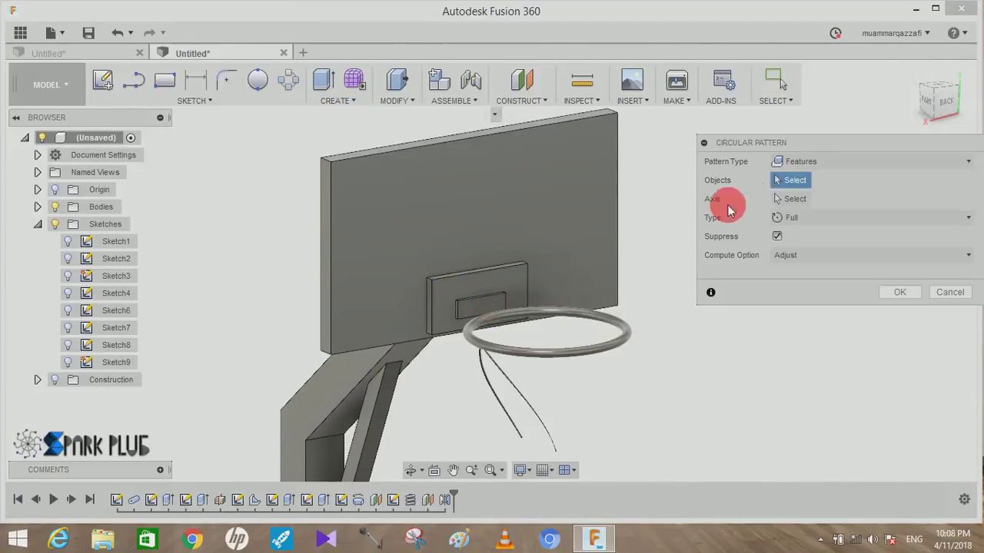
{"action": "left_click", "coordinate": [449, 502]}
{"action": "left_click", "coordinate": [411, 504]}
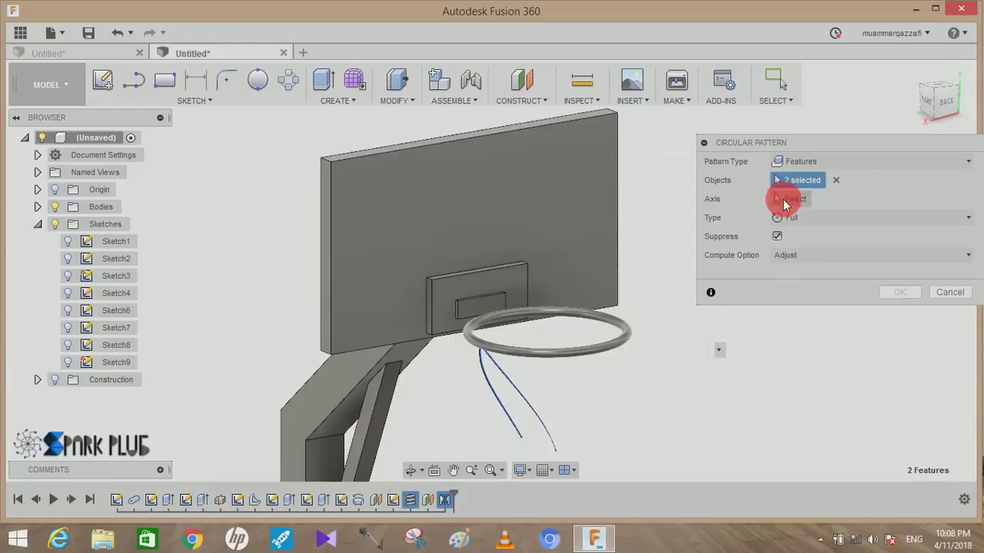
{"action": "left_click", "coordinate": [788, 198]}
{"action": "left_click", "coordinate": [585, 351]}
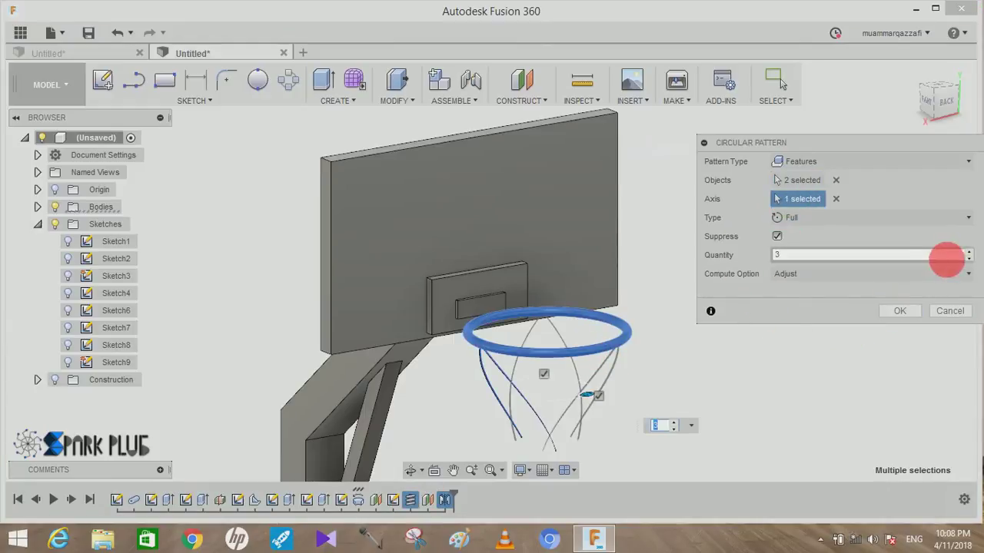
Set the pattern quantity to 25 and confirm the net
{"action": "left_click", "coordinate": [968, 257]}
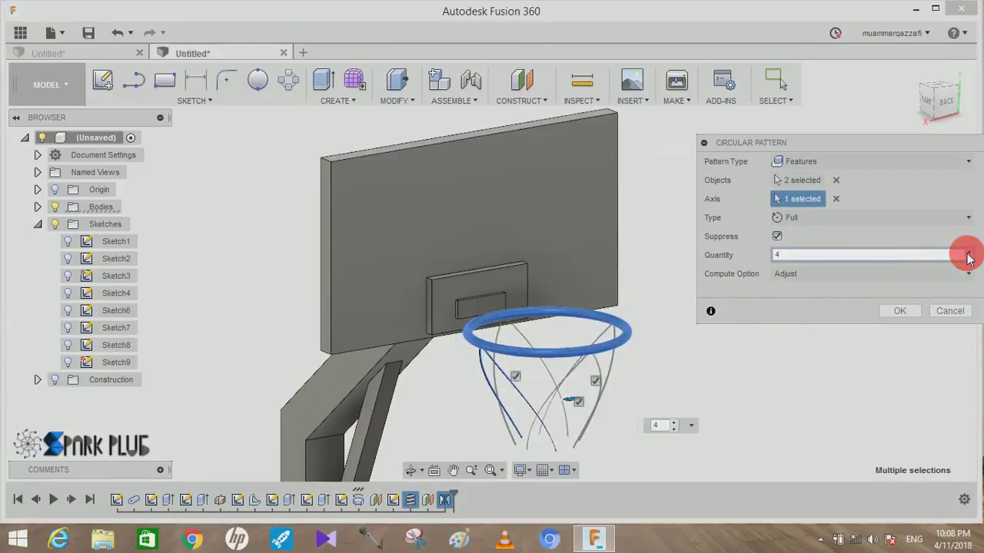
{"action": "left_click", "coordinate": [968, 256]}
{"action": "left_click", "coordinate": [969, 257]}
{"action": "left_click", "coordinate": [969, 257]}
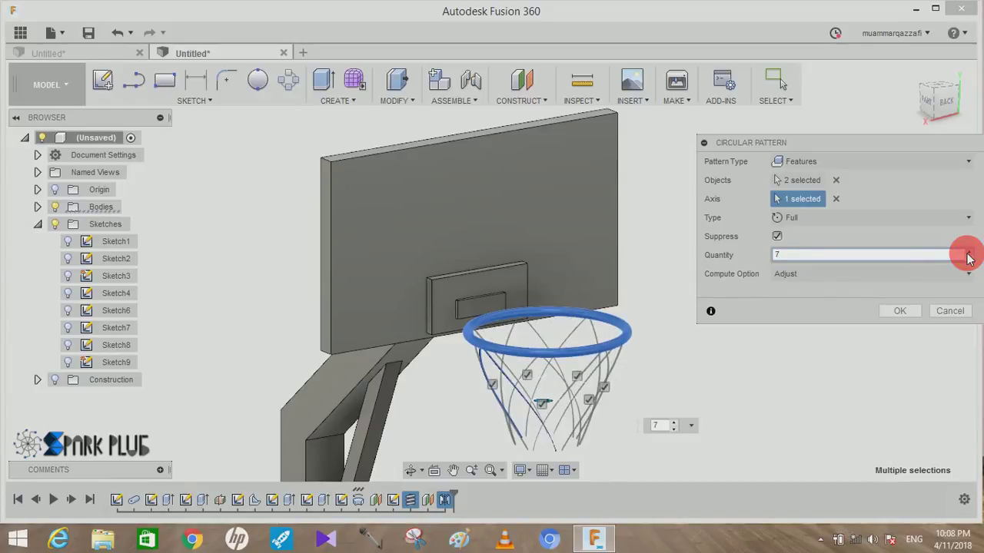
{"action": "left_click", "coordinate": [969, 256]}
{"action": "left_click", "coordinate": [969, 257]}
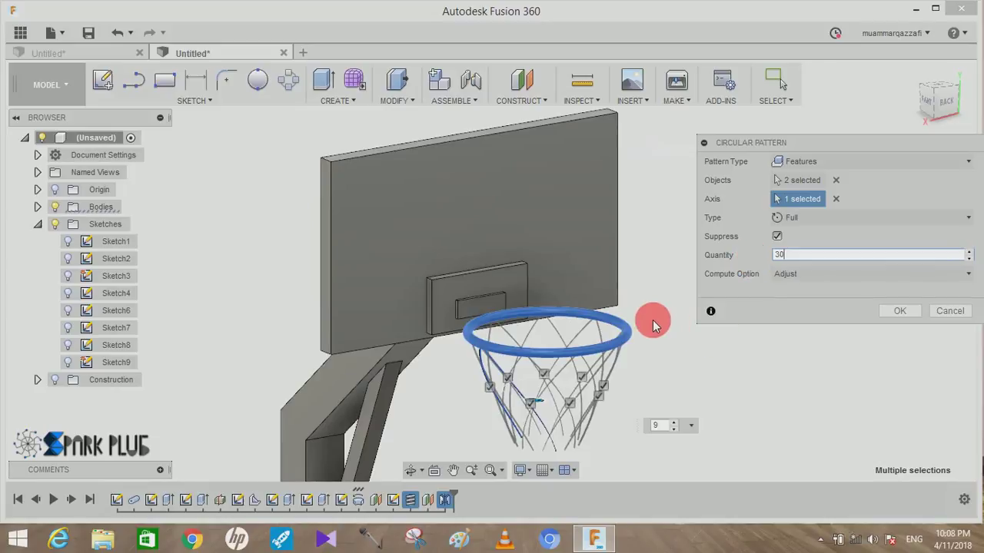
{"action": "left_click_drag", "start_coordinate": [795, 256], "coordinate": [760, 271]}
{"action": "type", "text": "25"}
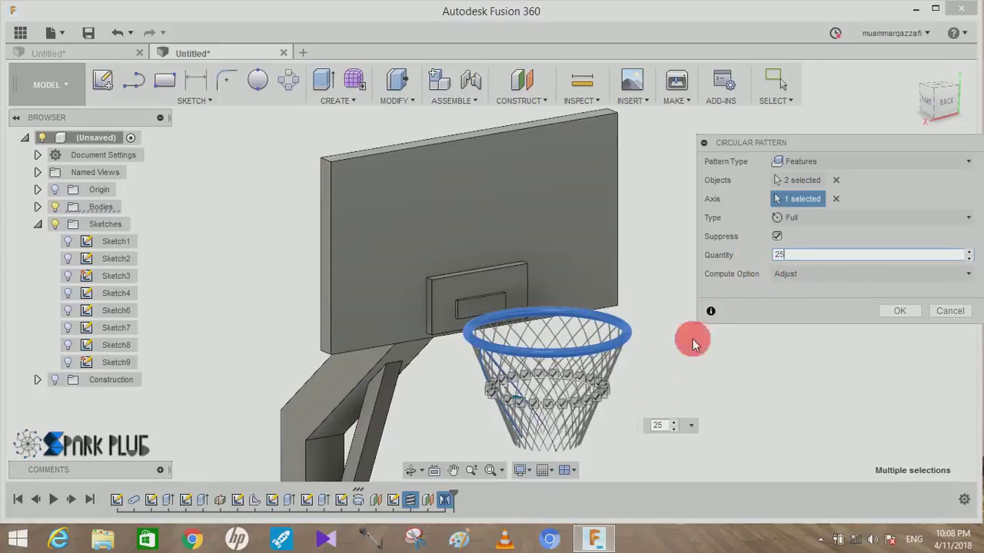
{"action": "mouse_move", "coordinate": [652, 358]}
{"action": "middle_mouse_down", "text": "shift"}
{"action": "mouse_move", "coordinate": [645, 342]}
{"action": "mouse_move", "coordinate": [676, 322]}
{"action": "mouse_move", "coordinate": [688, 377]}
{"action": "middle_mouse_up", "text": "shift"}
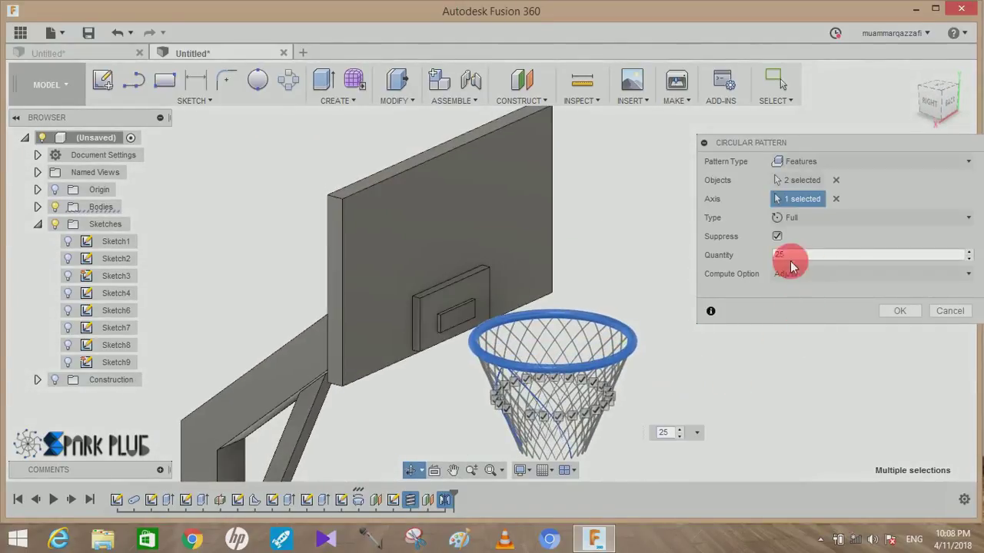
{"action": "left_click", "coordinate": [903, 310]}
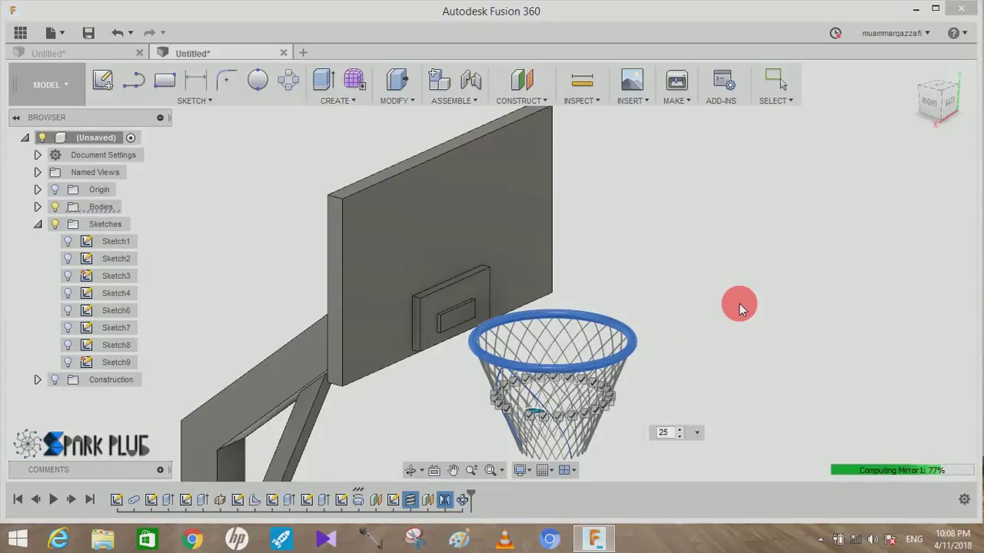
{"action": "mouse_move", "coordinate": [721, 314]}
{"action": "middle_mouse_down", "text": "shift"}
{"action": "mouse_move", "coordinate": [659, 315]}
{"action": "mouse_move", "coordinate": [791, 367]}
{"action": "middle_mouse_up", "text": "shift"}
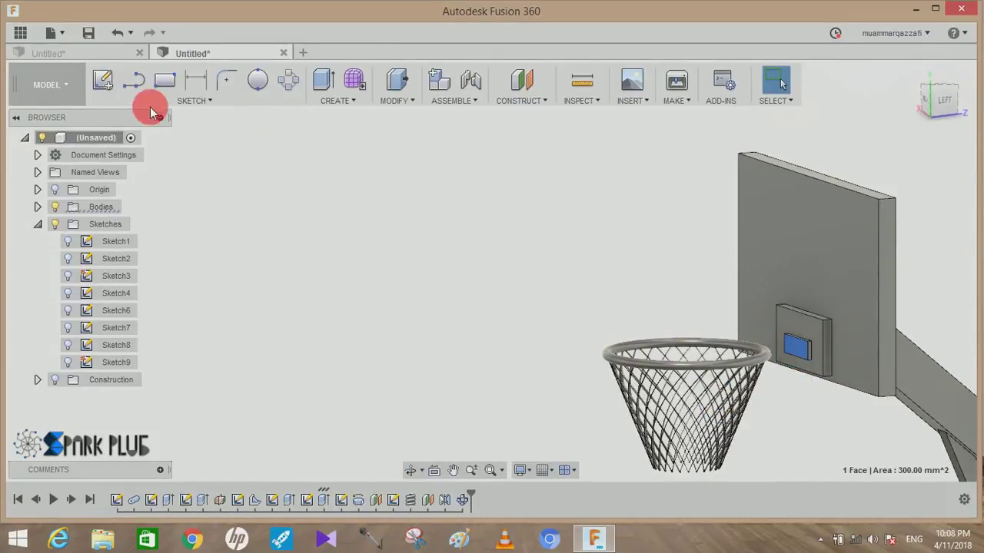
Start a new sketch on the block face and hide the hoop body
{"action": "left_click", "coordinate": [107, 91]}
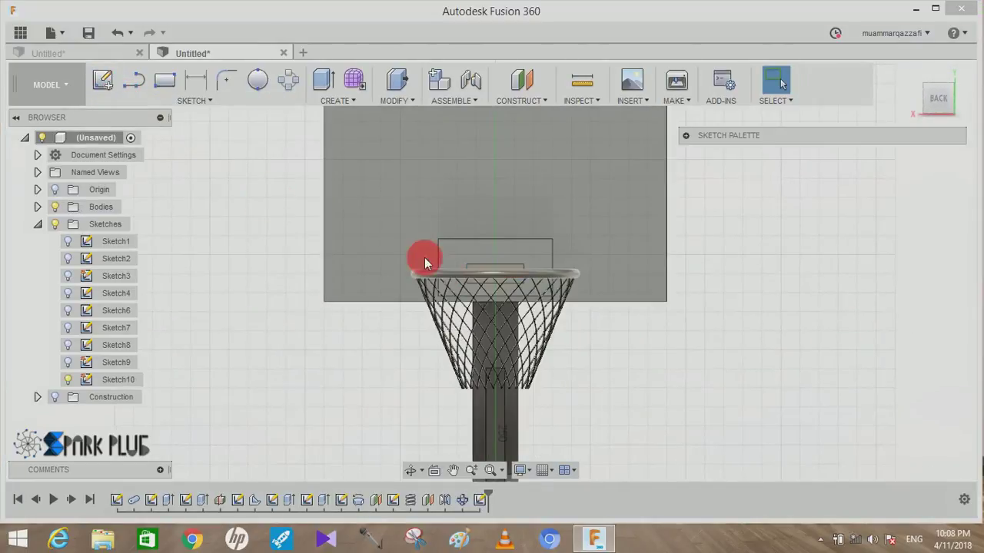
{"action": "left_click", "coordinate": [36, 208]}
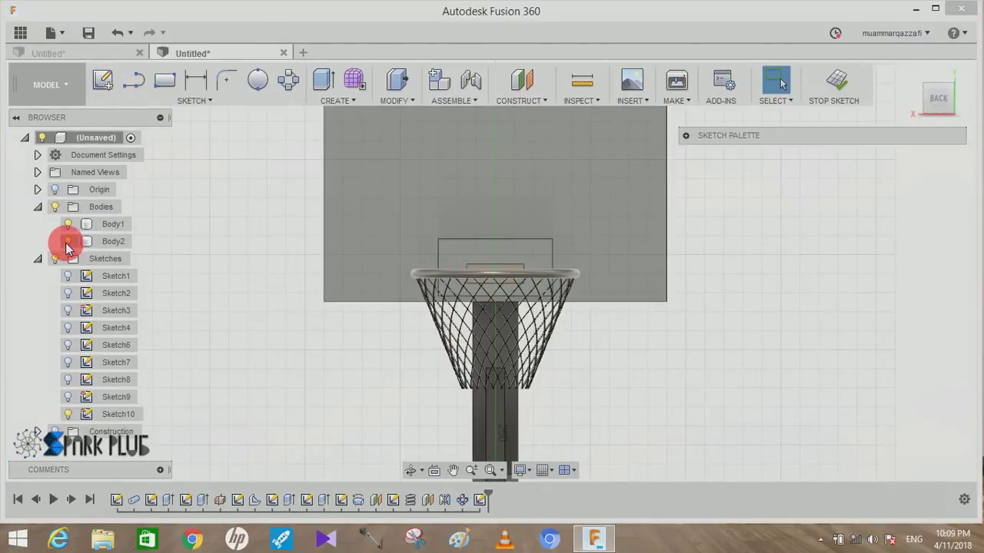
{"action": "left_click", "coordinate": [68, 241]}
{"action": "middle_click_drag", "start_coordinate": [504, 280], "coordinate": [497, 287]}
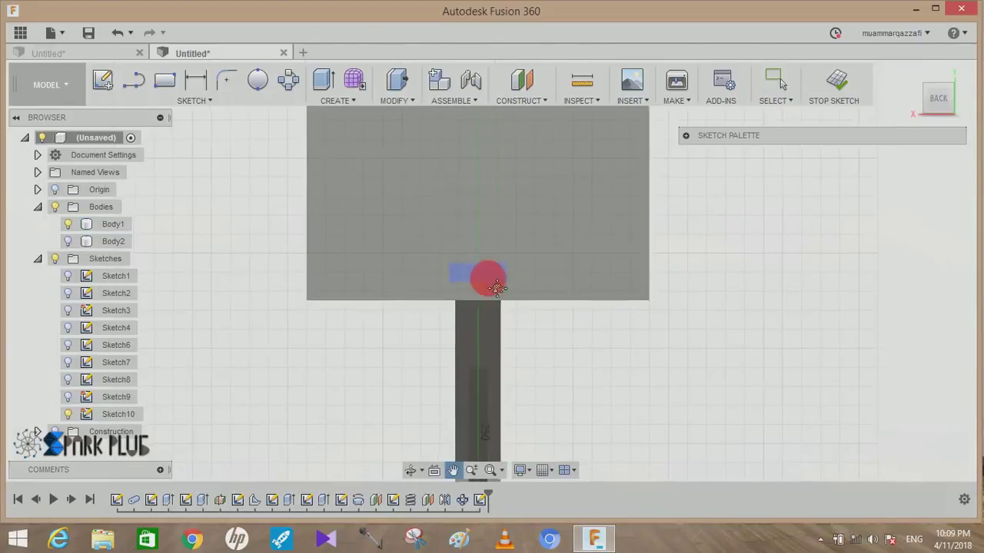
{"action": "scroll", "coordinate": [497, 286], "scroll_direction": "up", "scroll_amount": 5}
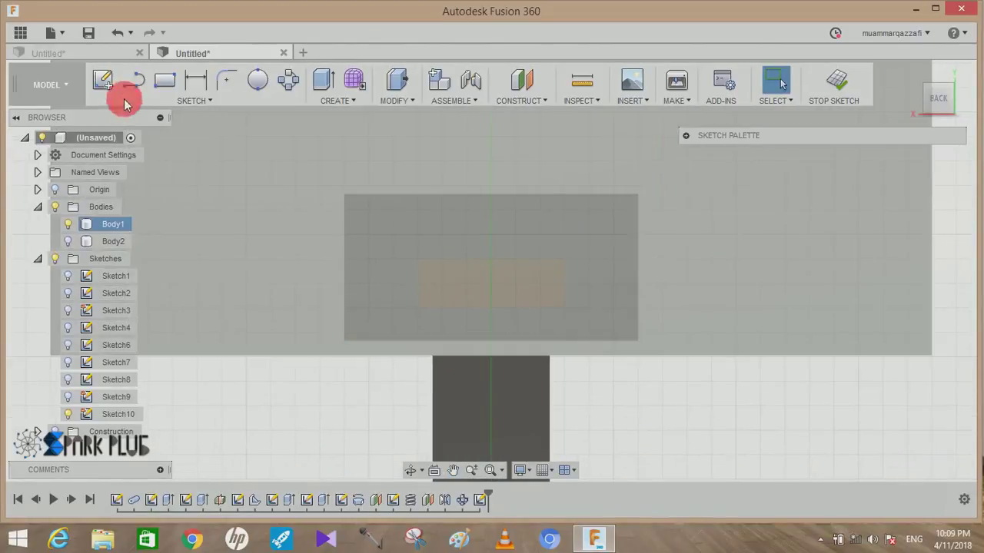
{"action": "left_click", "coordinate": [119, 90]}
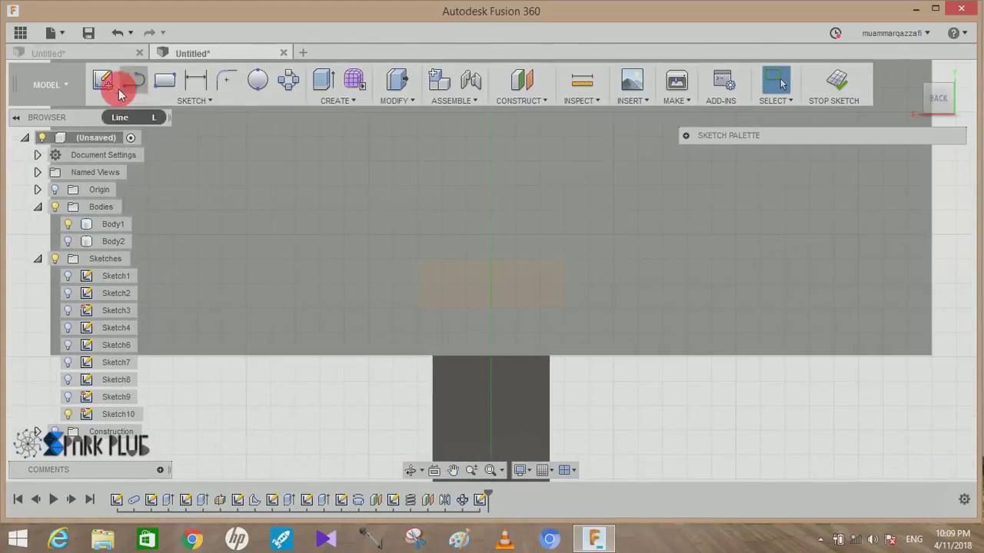
Draw a small center rectangle on the inner block, then show the hoop body again
{"action": "left_click", "coordinate": [187, 99]}
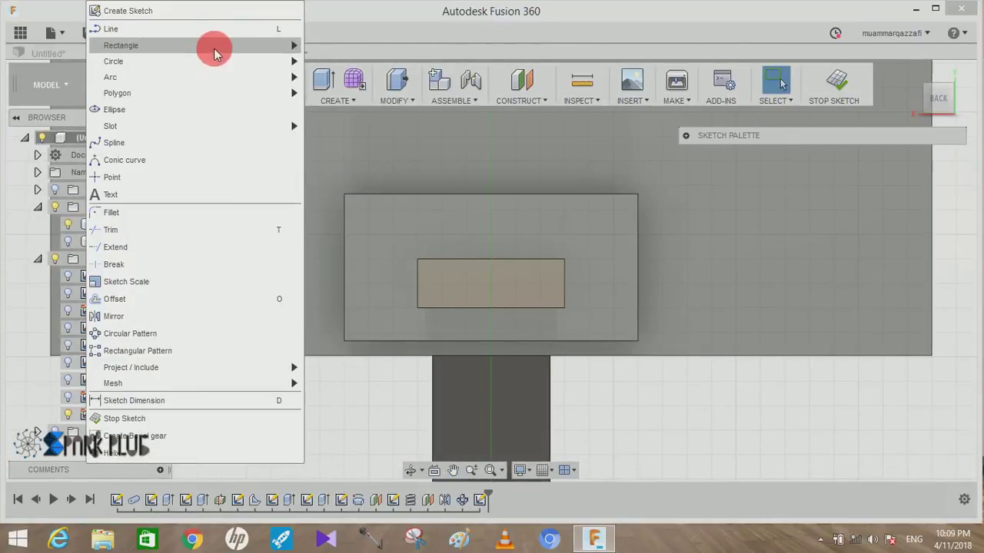
{"action": "mouse_move", "coordinate": [120, 46]}
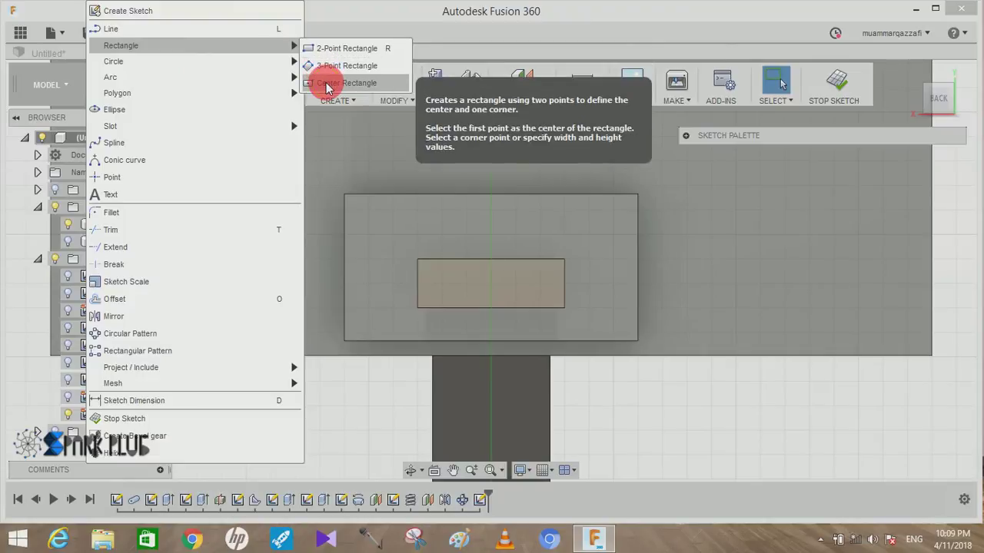
{"action": "left_click", "coordinate": [328, 84]}
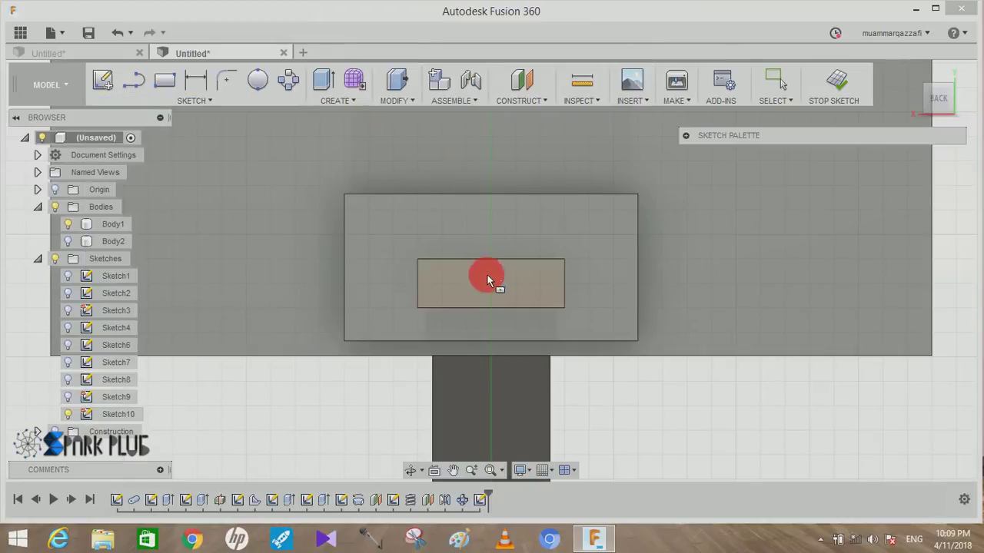
{"action": "right_click", "coordinate": [566, 287]}
{"action": "left_click", "coordinate": [578, 252]}
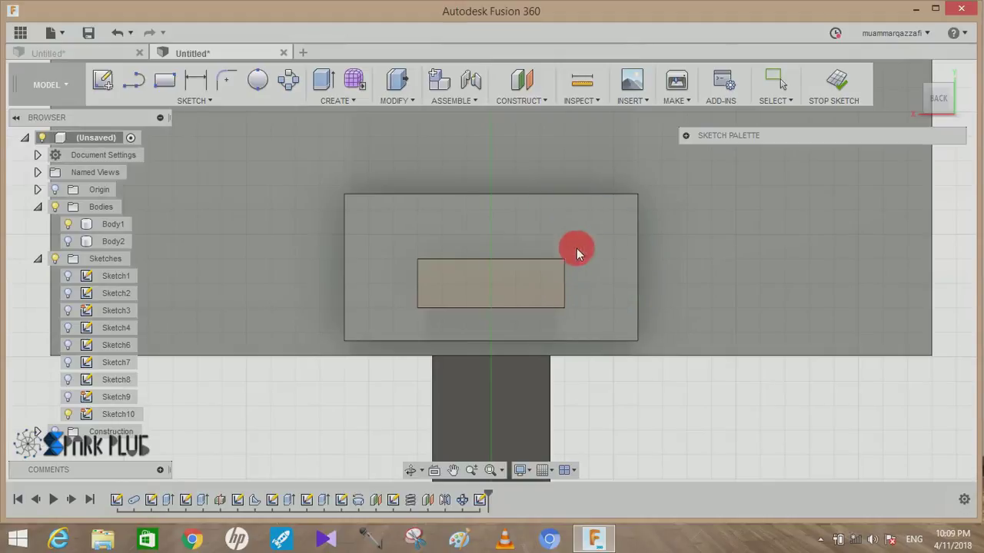
{"action": "left_click", "coordinate": [564, 288]}
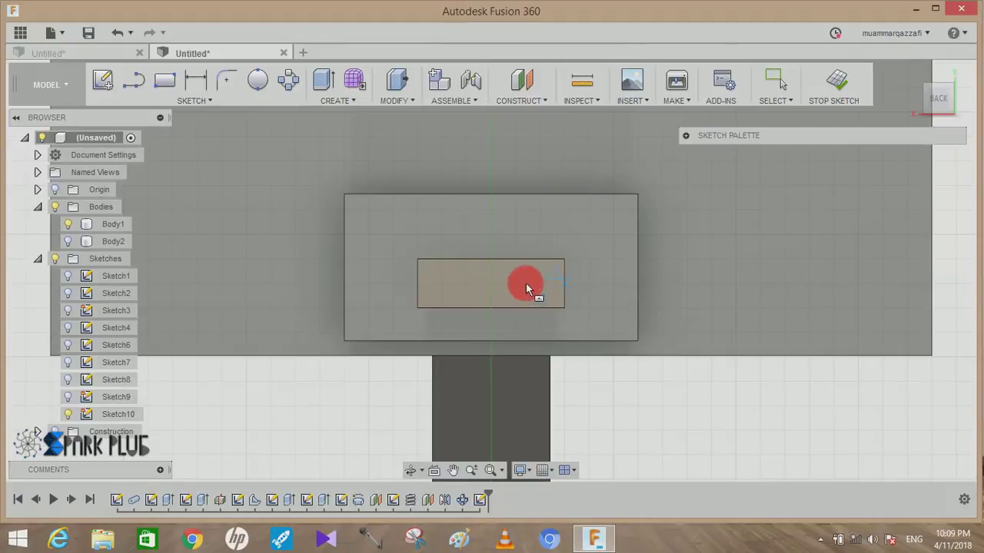
{"action": "left_click", "coordinate": [488, 285]}
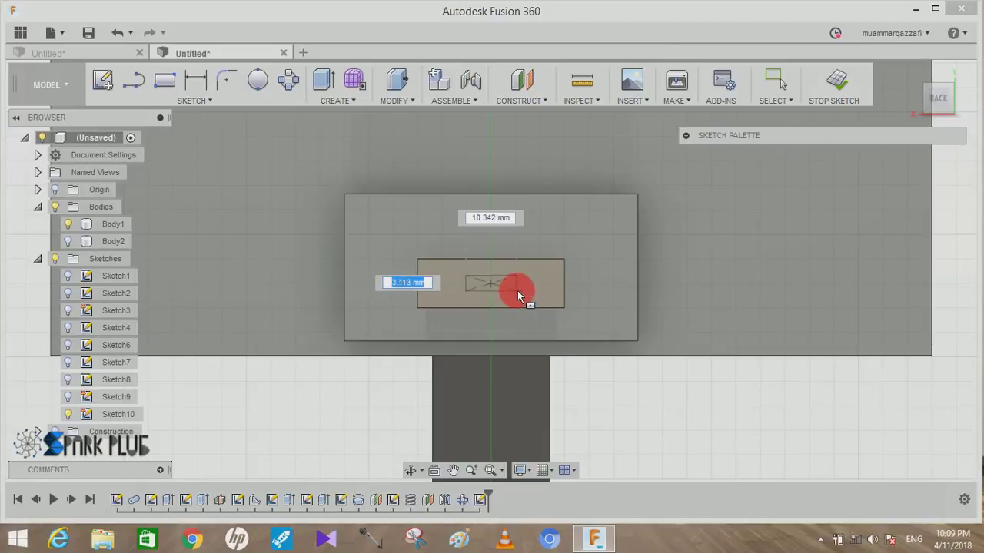
{"action": "left_click", "coordinate": [517, 292]}
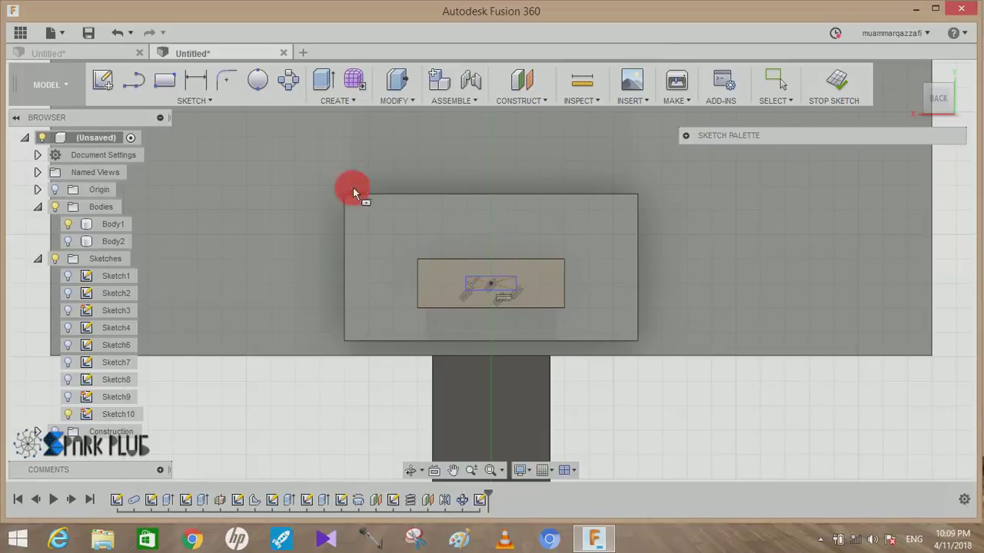
{"action": "left_click", "coordinate": [67, 241]}
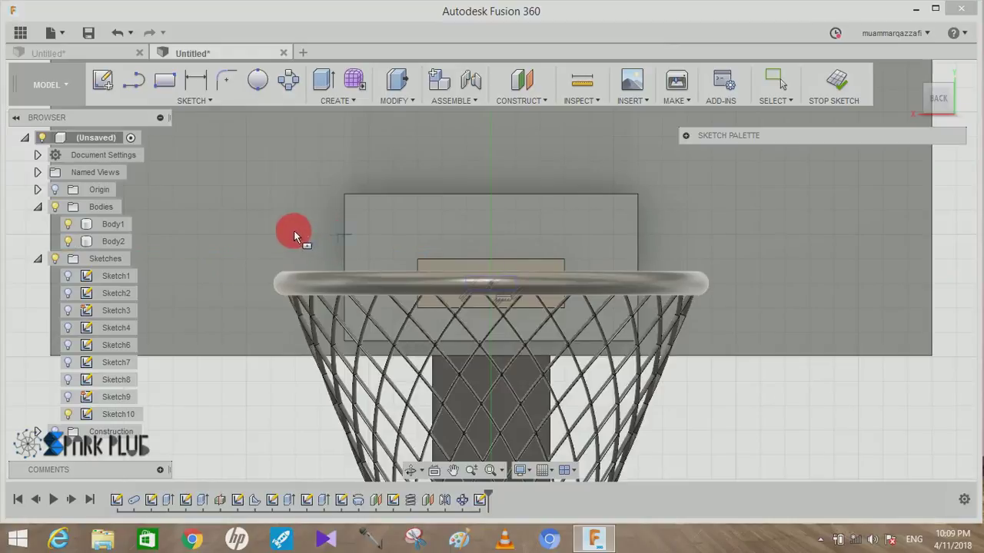
{"action": "middle_click_drag", "start_coordinate": [294, 231], "coordinate": [211, 246], "text": "shift"}
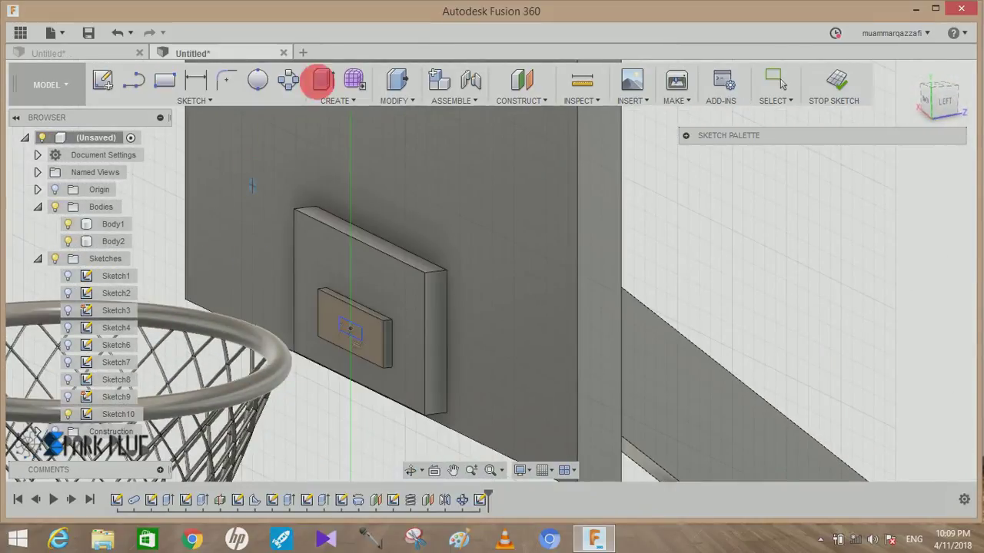
Extrude the small rectangle To Object up to the hoop ring with a Join operation
{"action": "left_click", "coordinate": [322, 79]}
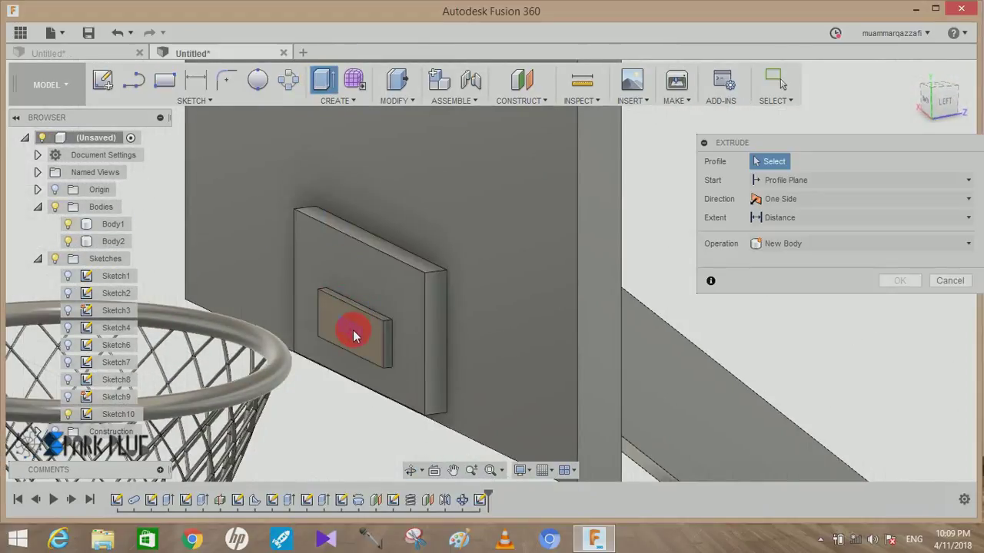
{"action": "left_click", "coordinate": [357, 338]}
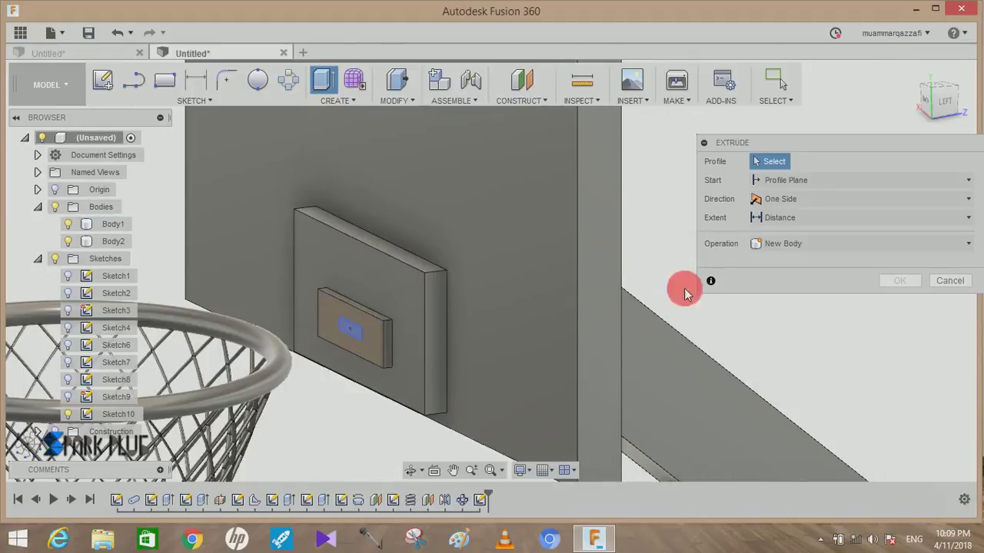
{"action": "left_click", "coordinate": [814, 202]}
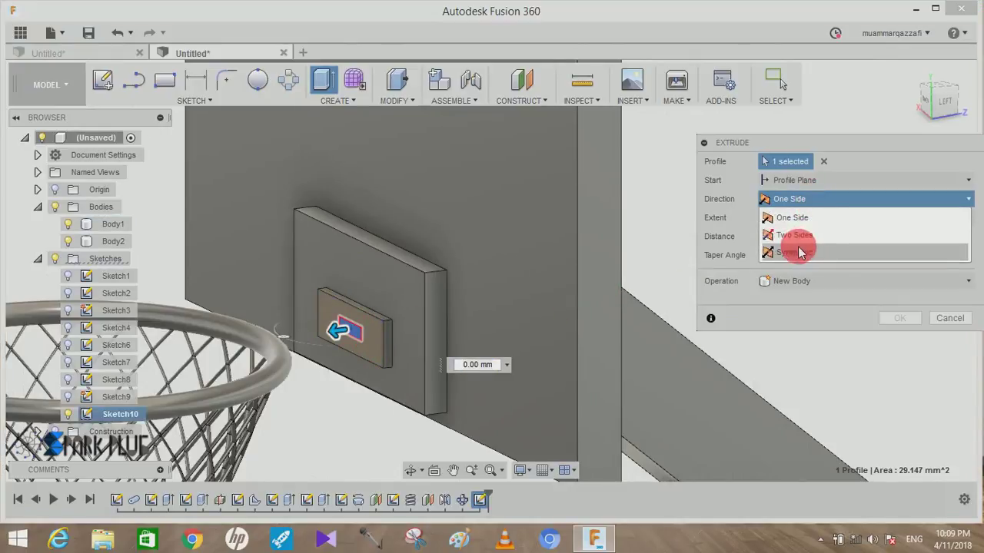
{"action": "left_click", "coordinate": [804, 198]}
{"action": "left_click", "coordinate": [798, 218]}
{"action": "left_click", "coordinate": [801, 252]}
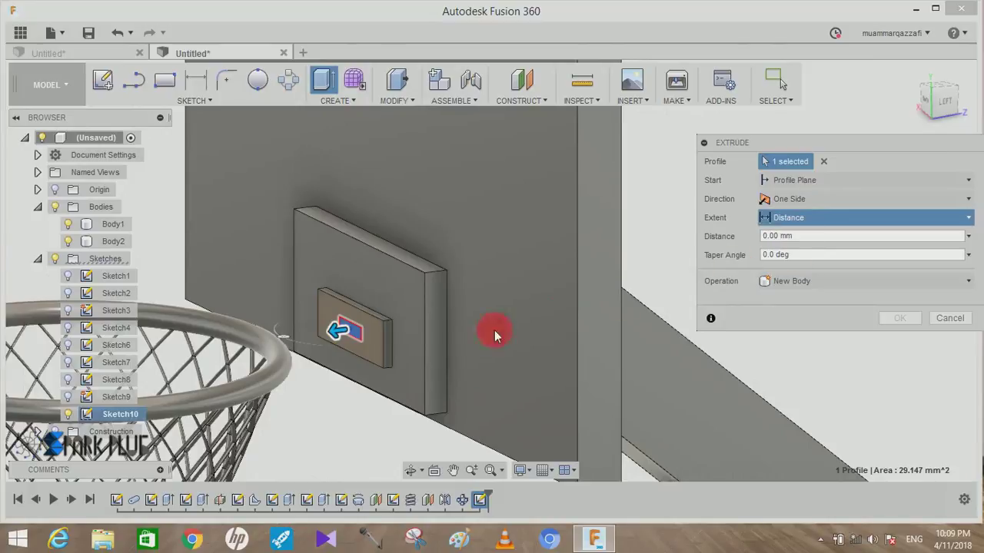
{"action": "left_click", "coordinate": [286, 366]}
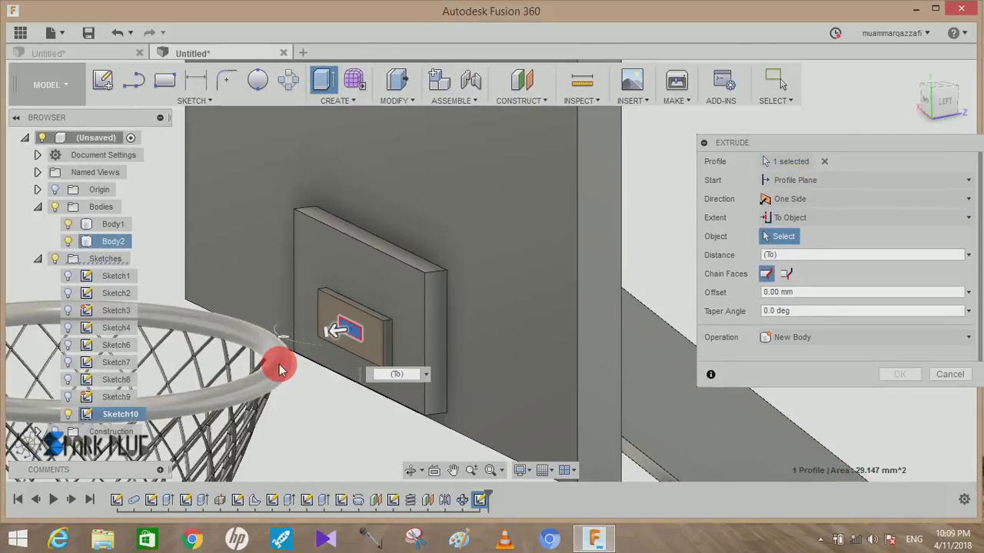
{"action": "left_click", "coordinate": [289, 361]}
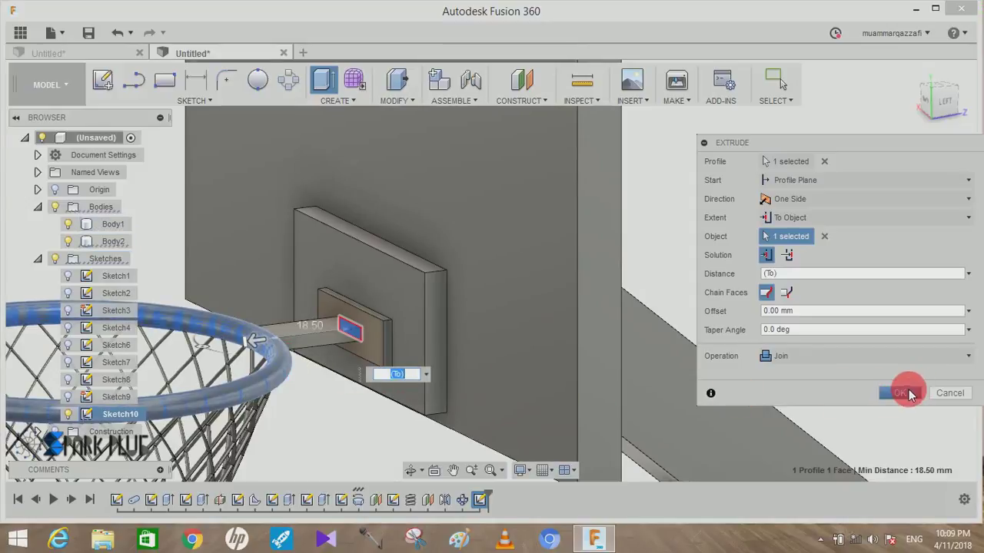
{"action": "left_click", "coordinate": [907, 393]}
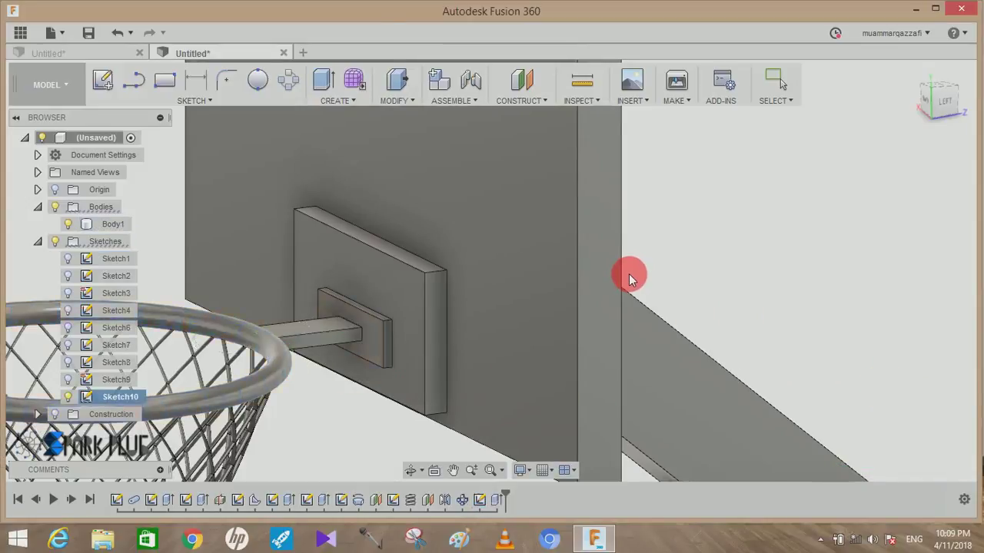
Fillet the two outer edges of the pole's bend with a 55 mm radius
{"action": "scroll", "coordinate": [584, 292], "scroll_direction": "down", "scroll_amount": 5}
{"action": "mouse_move", "coordinate": [530, 308]}
{"action": "middle_mouse_down", "text": "shift"}
{"action": "mouse_move", "coordinate": [567, 325]}
{"action": "mouse_move", "coordinate": [674, 257]}
{"action": "mouse_move", "coordinate": [558, 257]}
{"action": "mouse_move", "coordinate": [542, 299]}
{"action": "mouse_move", "coordinate": [674, 263]}
{"action": "middle_mouse_up", "text": "shift"}
{"action": "scroll", "coordinate": [566, 325], "scroll_direction": "down", "scroll_amount": 3}
{"action": "scroll", "coordinate": [559, 353], "scroll_direction": "down", "scroll_amount": 2}
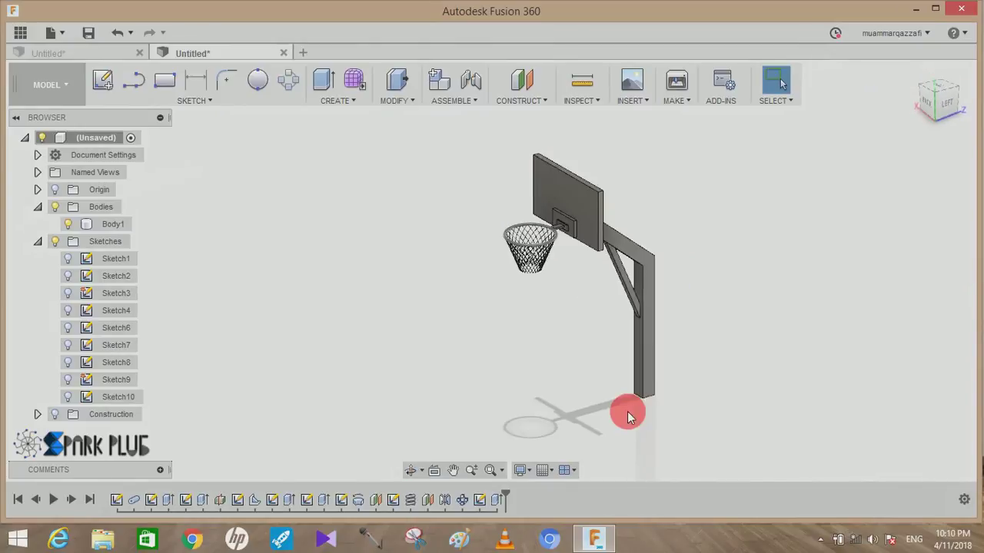
{"action": "scroll", "coordinate": [610, 224], "scroll_direction": "up", "scroll_amount": 2}
{"action": "scroll", "coordinate": [512, 120], "scroll_direction": "up", "scroll_amount": 2}
{"action": "scroll", "coordinate": [431, 111], "scroll_direction": "up", "scroll_amount": 1}
{"action": "left_click", "coordinate": [405, 104]}
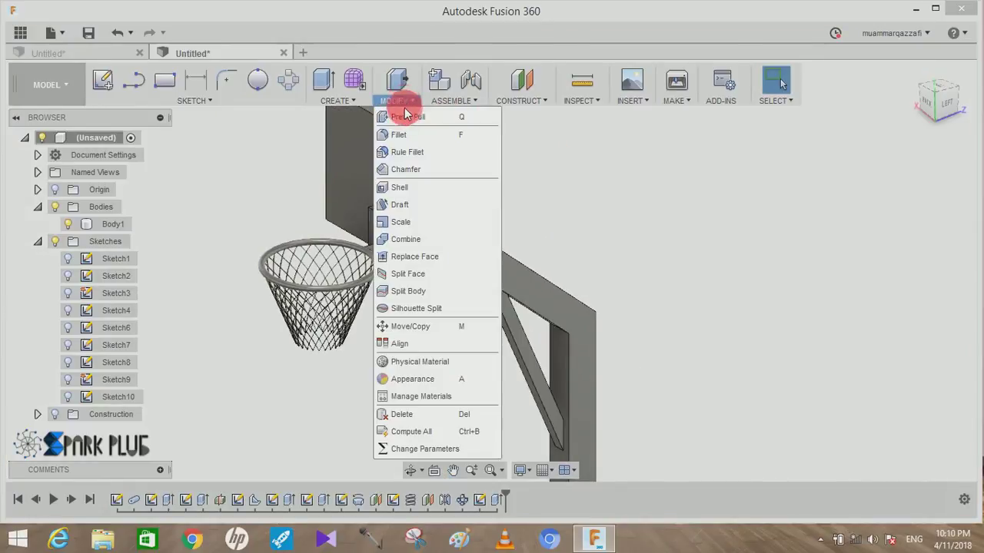
{"action": "left_click", "coordinate": [407, 136]}
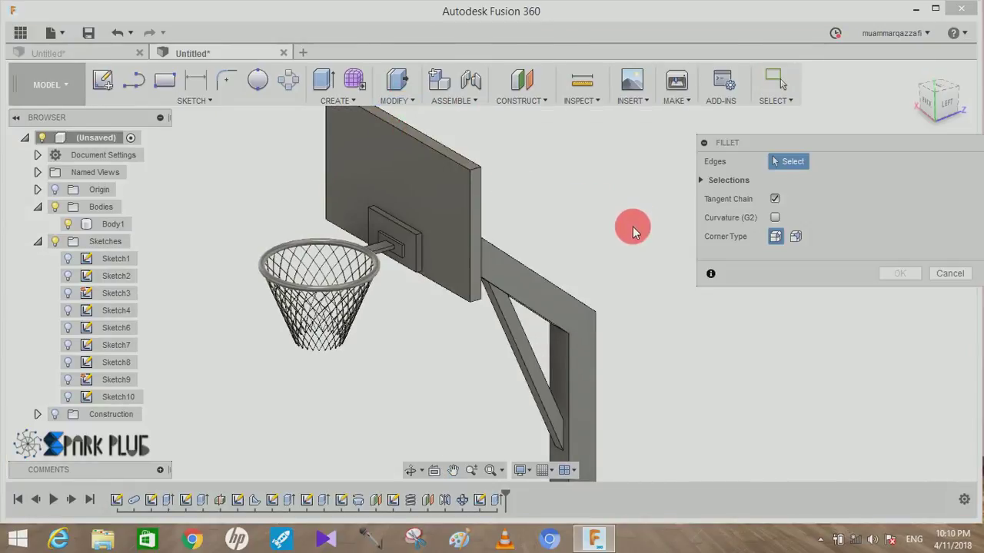
{"action": "mouse_move", "coordinate": [637, 226]}
{"action": "middle_mouse_down", "text": "shift"}
{"action": "mouse_move", "coordinate": [613, 220]}
{"action": "mouse_move", "coordinate": [633, 181]}
{"action": "mouse_move", "coordinate": [577, 355]}
{"action": "middle_mouse_up", "text": "shift"}
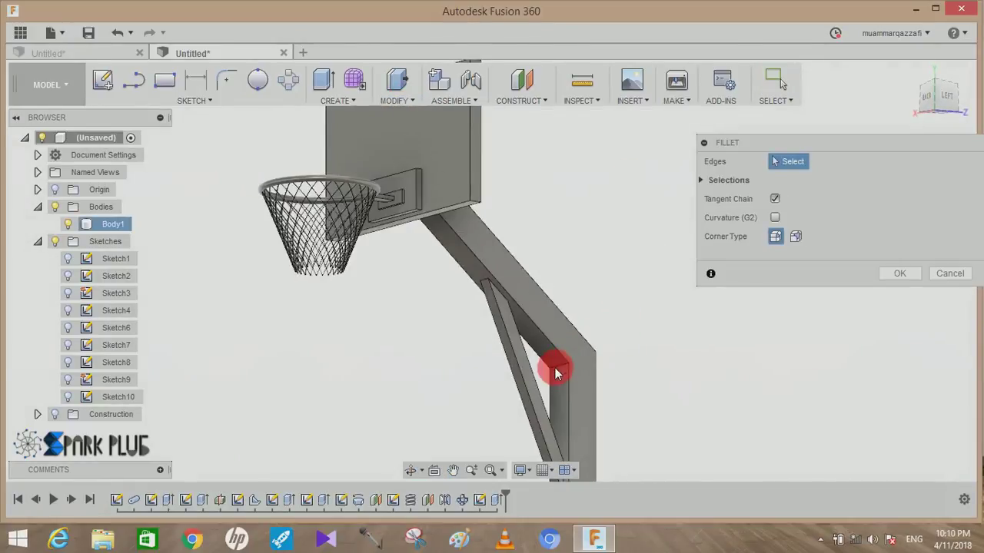
{"action": "left_click", "coordinate": [557, 372]}
{"action": "mouse_move", "coordinate": [653, 333]}
{"action": "middle_mouse_down", "text": "shift"}
{"action": "mouse_move", "coordinate": [586, 345]}
{"action": "mouse_move", "coordinate": [611, 357]}
{"action": "mouse_move", "coordinate": [604, 360]}
{"action": "middle_mouse_up", "text": "shift"}
{"action": "left_click_drag", "start_coordinate": [610, 350], "coordinate": [615, 352]}
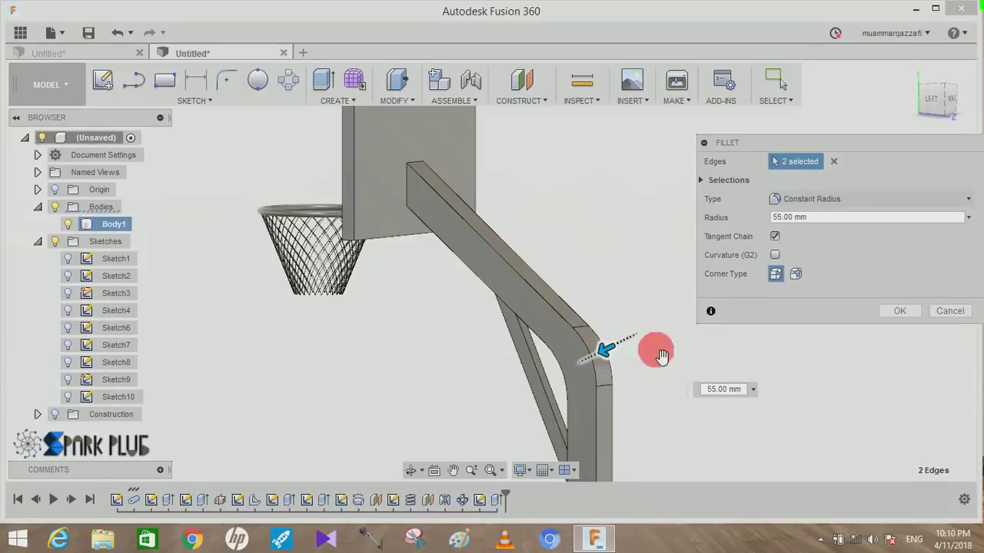
{"action": "left_click", "coordinate": [901, 315]}
{"action": "right_click_drag", "start_coordinate": [761, 396], "coordinate": [753, 140]}
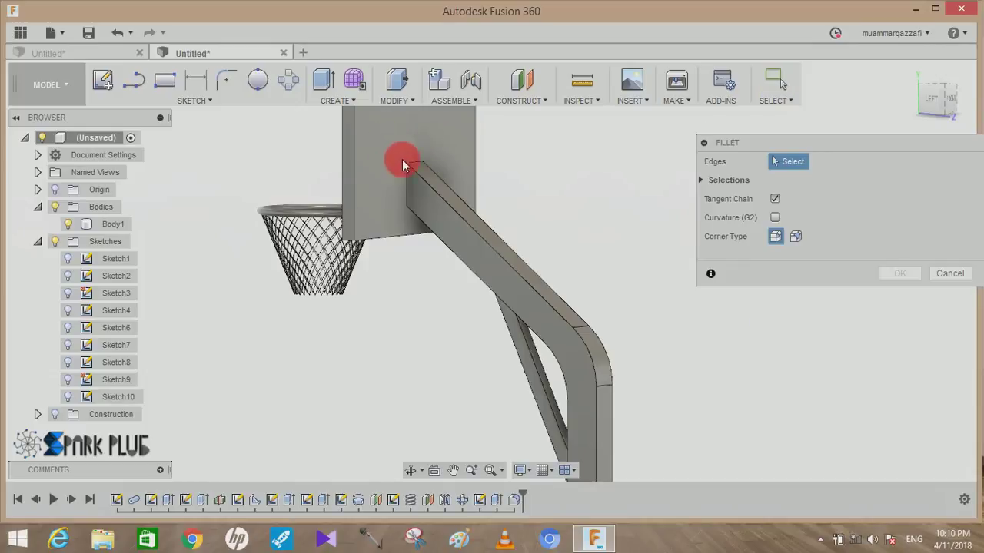
Fillet the arm's edges at the backboard junction with a 10 mm radius
{"action": "left_click", "coordinate": [427, 158]}
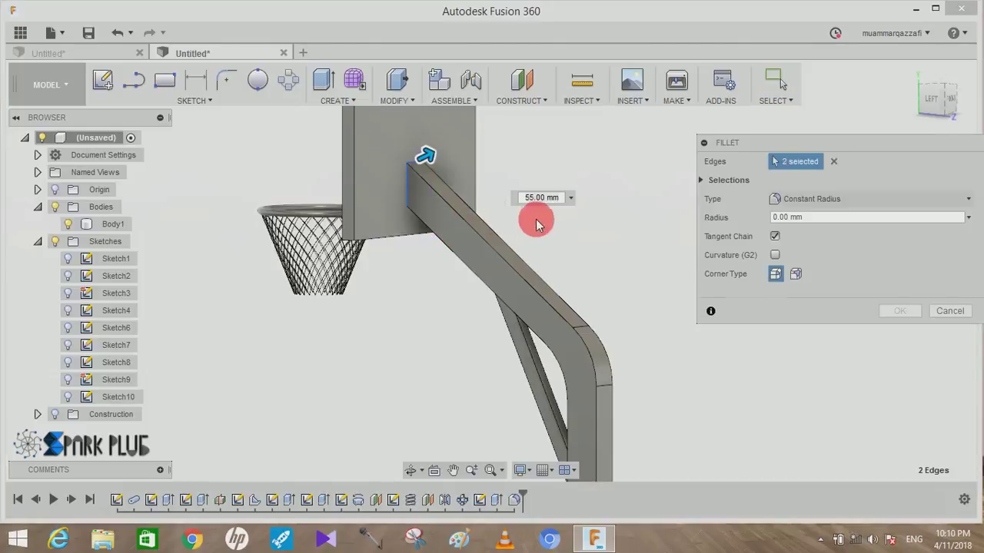
{"action": "left_click_drag", "start_coordinate": [430, 160], "coordinate": [435, 163]}
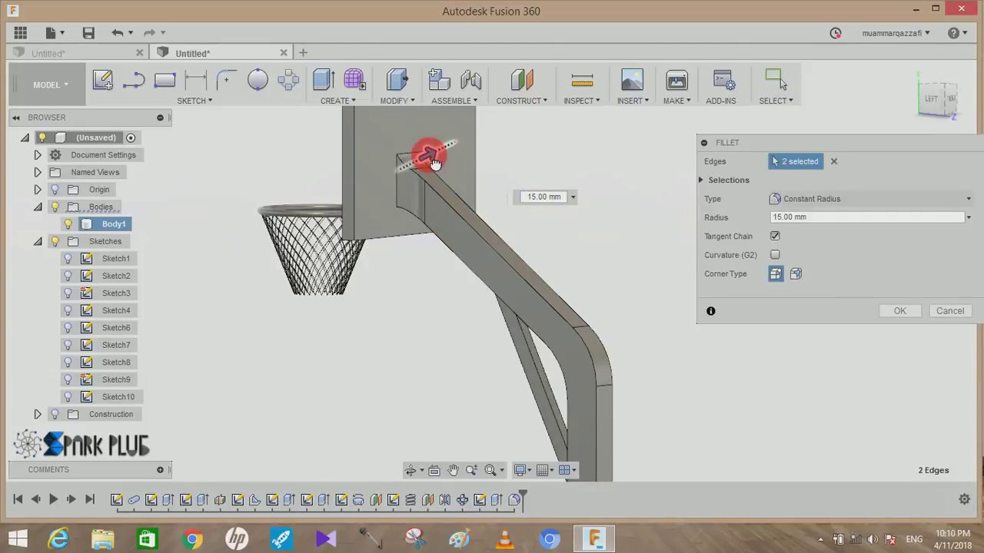
{"action": "middle_click_drag", "start_coordinate": [451, 213], "coordinate": [492, 190], "text": "shift"}
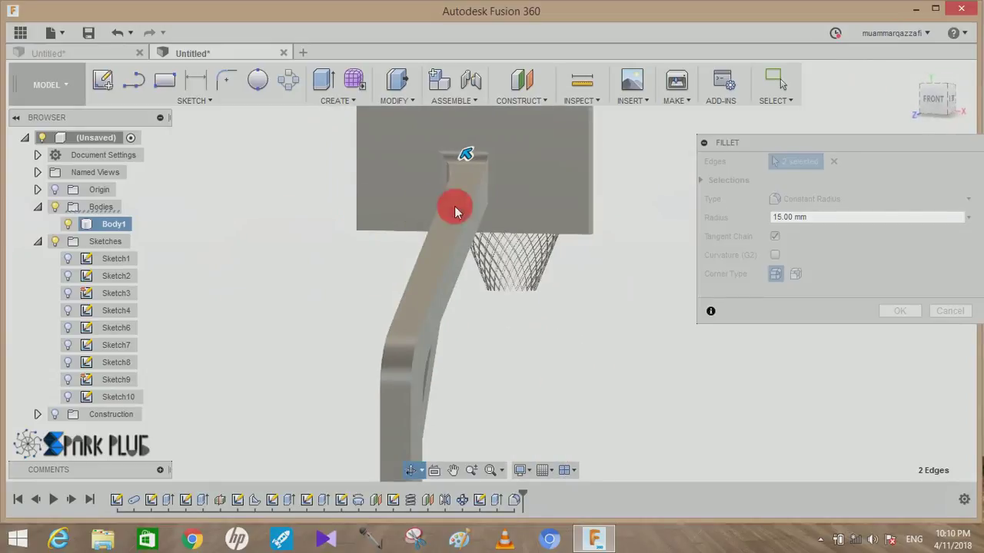
{"action": "left_click", "coordinate": [494, 192]}
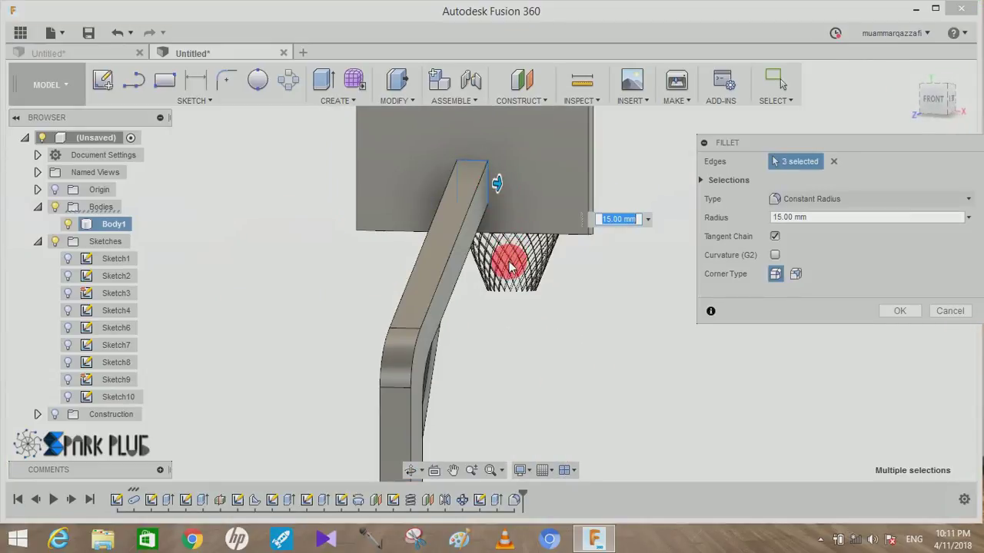
{"action": "middle_click_drag", "start_coordinate": [507, 269], "coordinate": [443, 198], "text": "shift"}
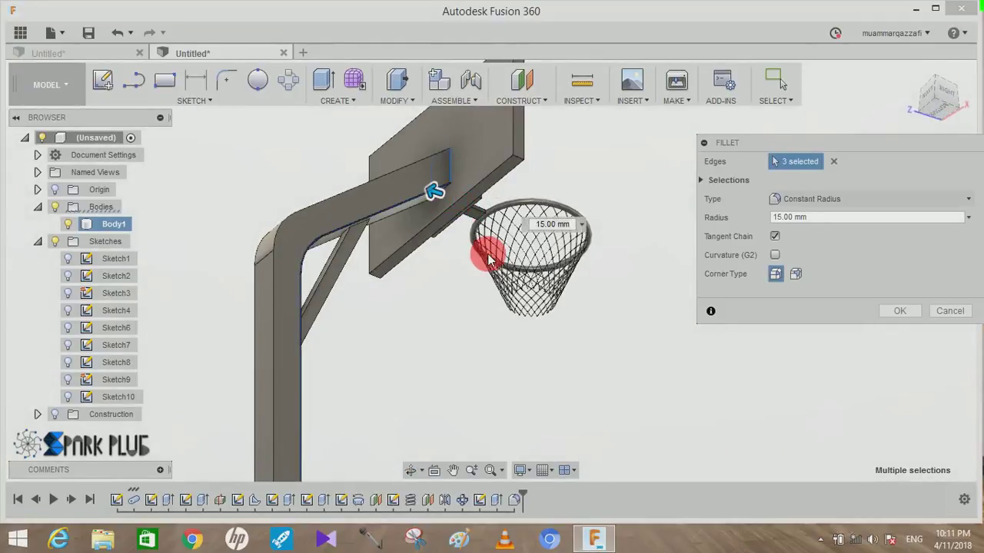
{"action": "left_click", "coordinate": [465, 262]}
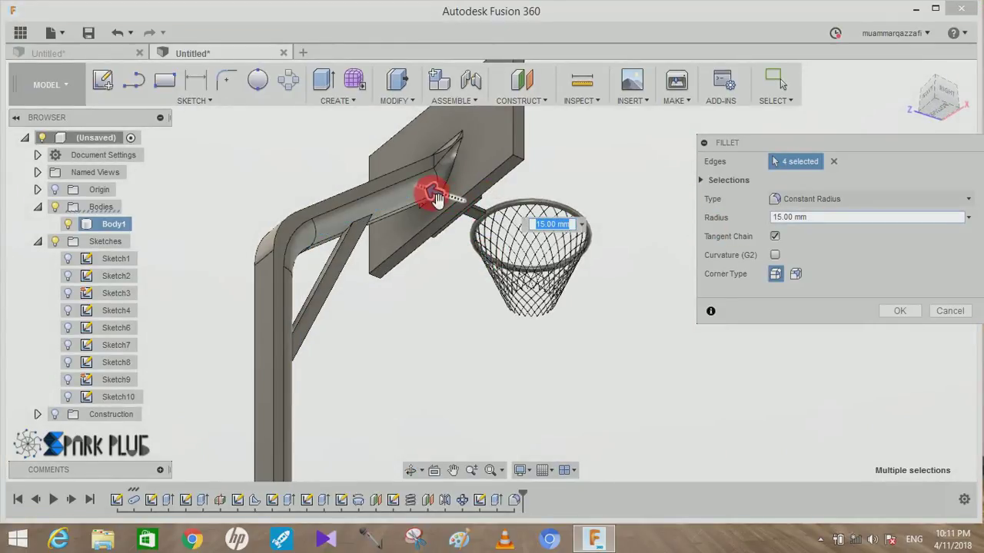
{"action": "left_click_drag", "start_coordinate": [435, 199], "coordinate": [431, 216]}
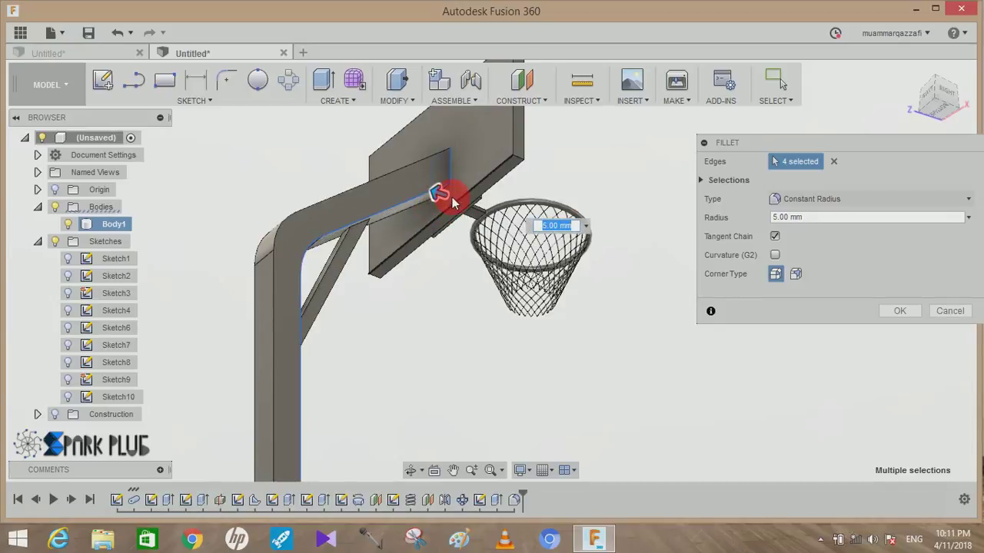
{"action": "middle_click_drag", "start_coordinate": [452, 219], "coordinate": [440, 206], "text": "shift"}
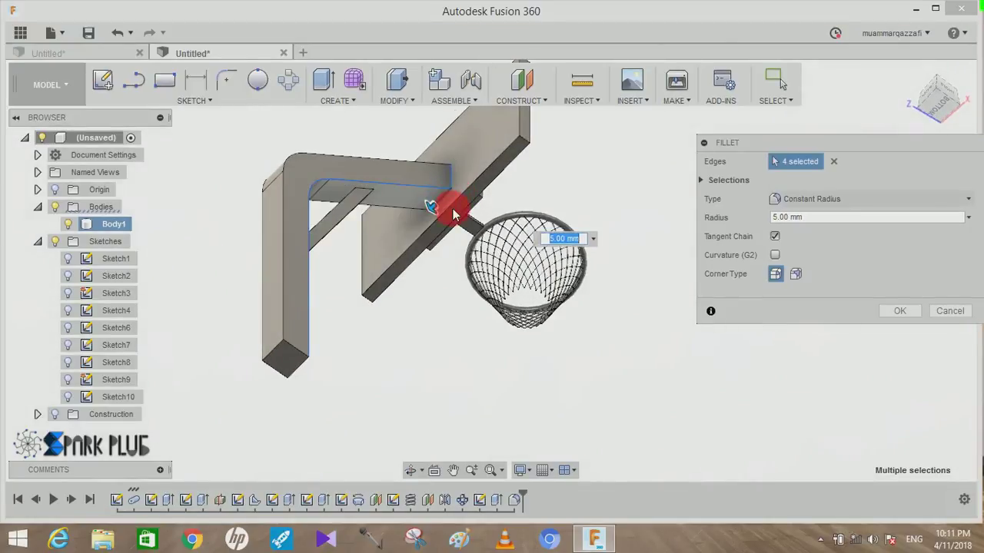
{"action": "mouse_move", "coordinate": [439, 230]}
{"action": "middle_mouse_down", "text": "shift"}
{"action": "mouse_move", "coordinate": [572, 300]}
{"action": "mouse_move", "coordinate": [461, 237]}
{"action": "middle_mouse_up", "text": "shift"}
{"action": "left_click_drag", "start_coordinate": [461, 226], "coordinate": [471, 246]}
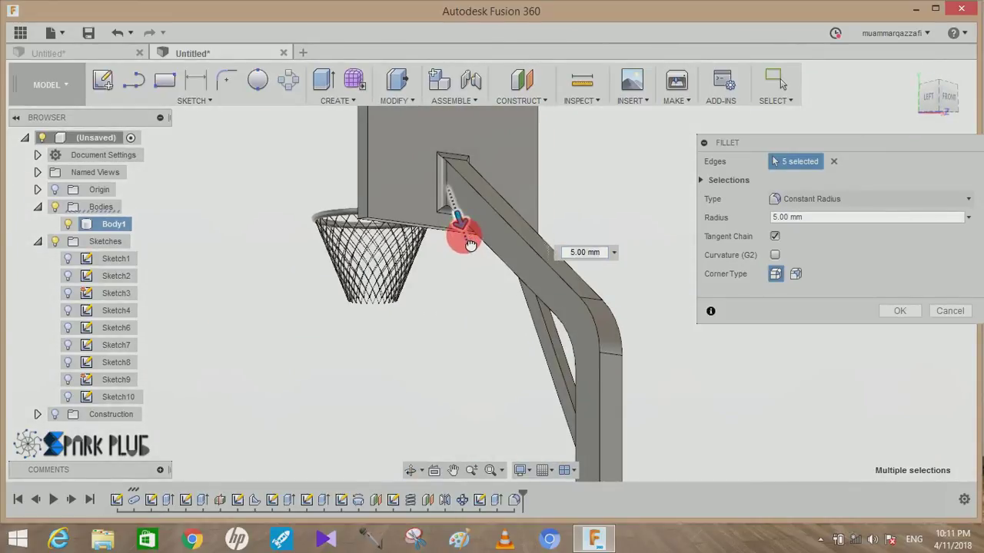
{"action": "left_click", "coordinate": [895, 312]}
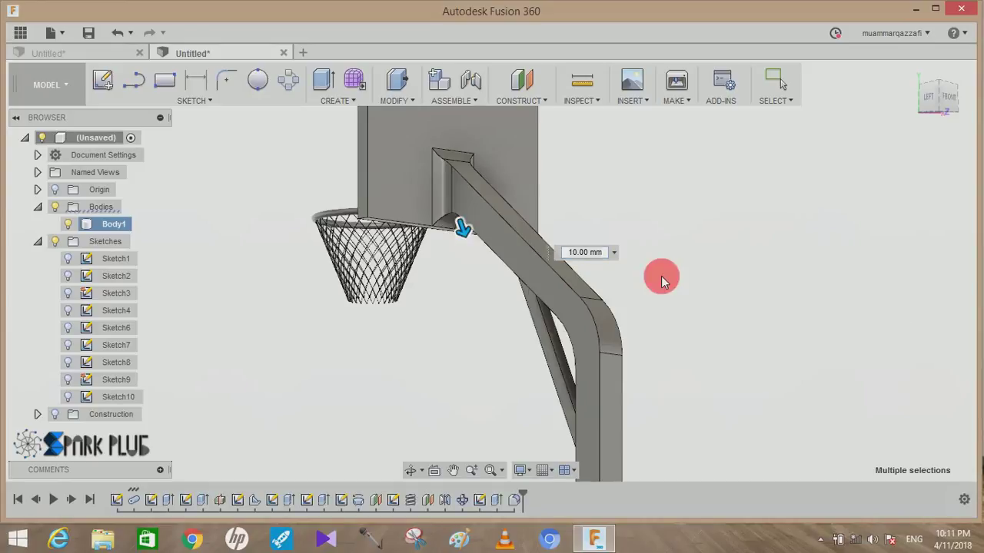
{"action": "mouse_move", "coordinate": [735, 258]}
{"action": "middle_mouse_down", "text": "shift"}
{"action": "mouse_move", "coordinate": [454, 292]}
{"action": "mouse_move", "coordinate": [477, 268]}
{"action": "mouse_move", "coordinate": [430, 266]}
{"action": "mouse_move", "coordinate": [356, 286]}
{"action": "middle_mouse_up", "text": "shift"}
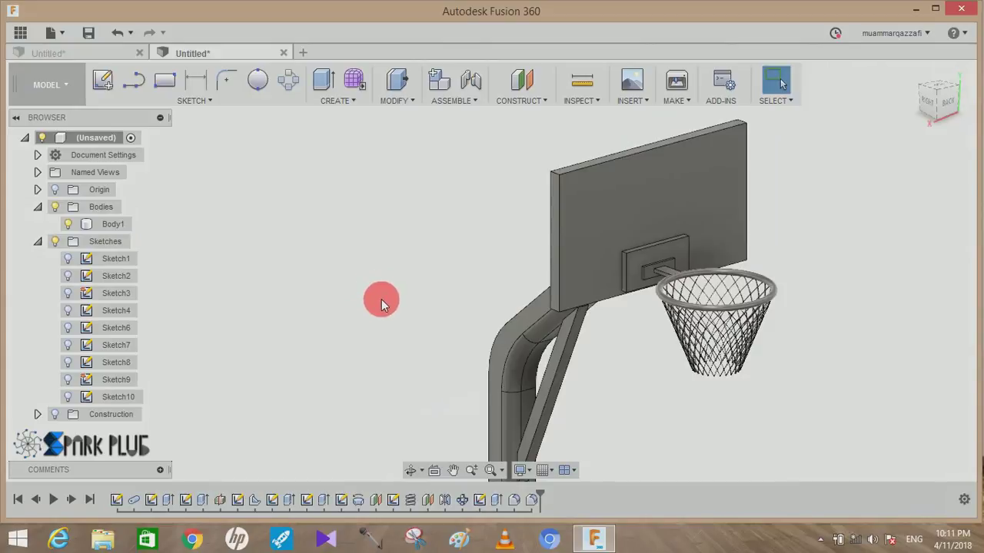
Apply a 30 mm fillet to the backboard's four corner edges
{"action": "left_click", "coordinate": [392, 100]}
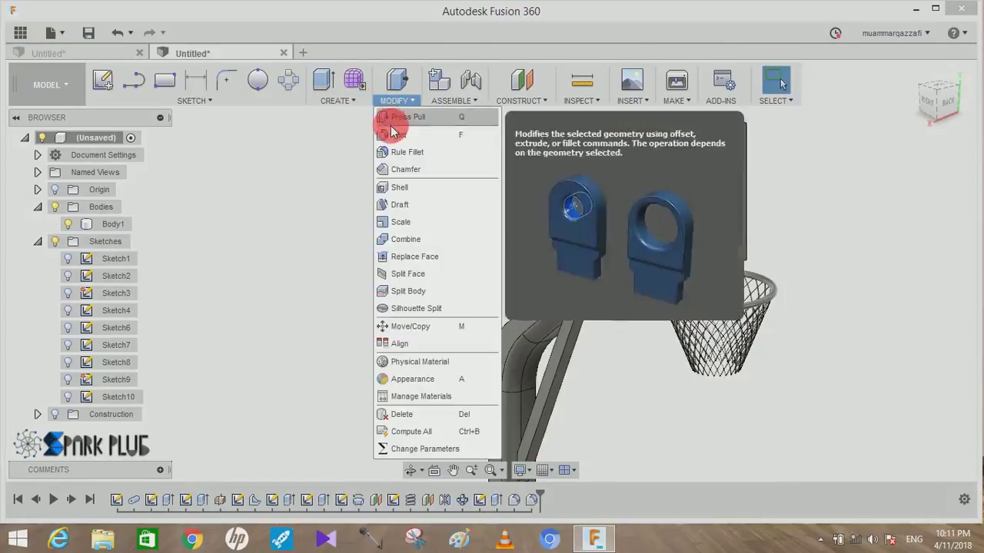
{"action": "left_click", "coordinate": [392, 132]}
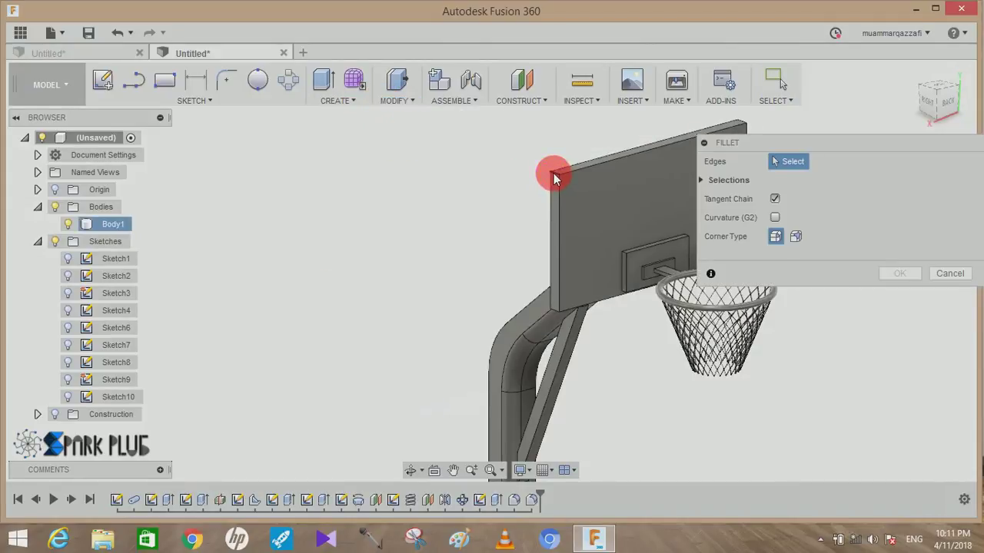
{"action": "left_click", "coordinate": [554, 175]}
{"action": "left_click", "coordinate": [553, 310]}
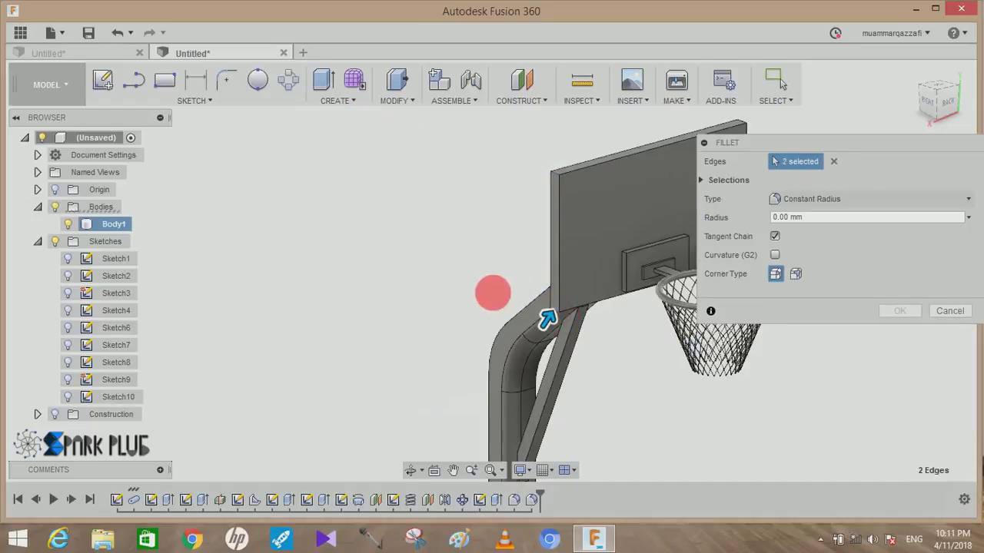
{"action": "middle_click_drag", "start_coordinate": [492, 292], "coordinate": [229, 335]}
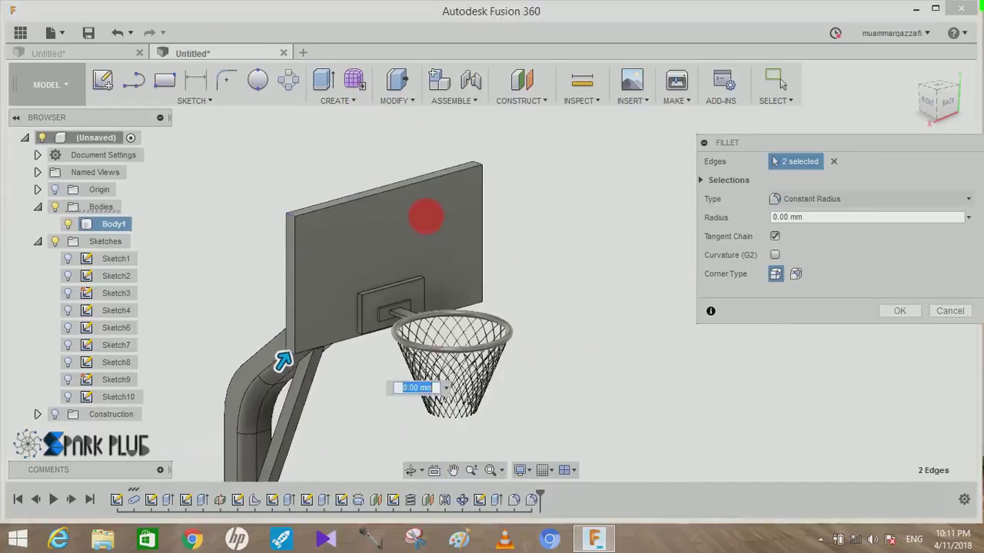
{"action": "mouse_move", "coordinate": [426, 218]}
{"action": "middle_mouse_down", "text": "shift"}
{"action": "mouse_move", "coordinate": [297, 220]}
{"action": "mouse_move", "coordinate": [469, 211]}
{"action": "middle_mouse_up", "text": "shift"}
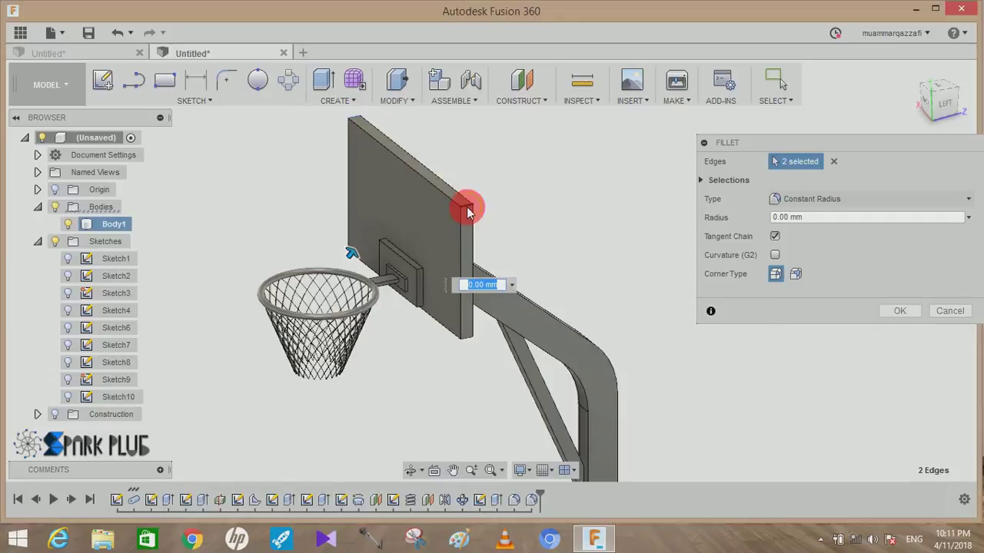
{"action": "left_click", "coordinate": [467, 212]}
{"action": "left_click", "coordinate": [466, 344]}
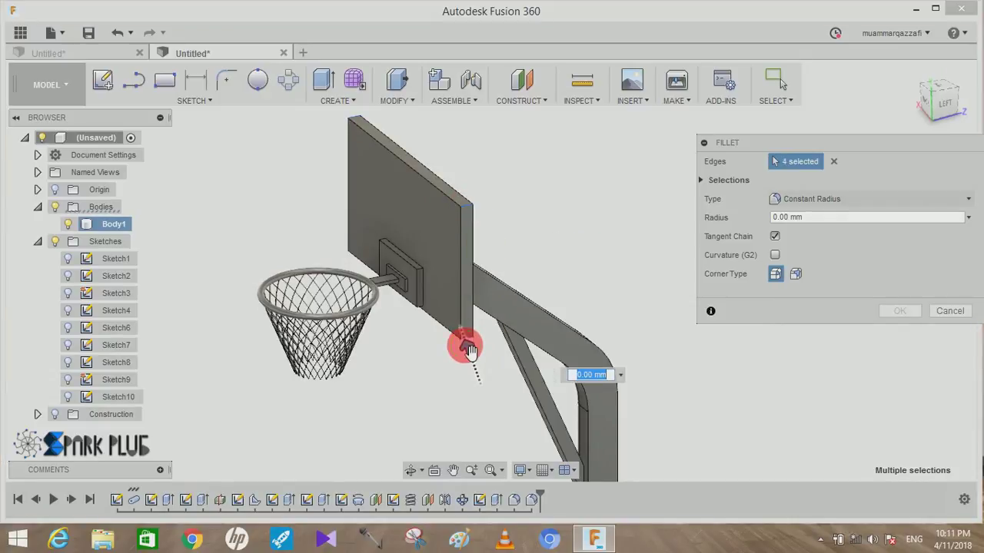
{"action": "left_click_drag", "start_coordinate": [468, 345], "coordinate": [466, 330]}
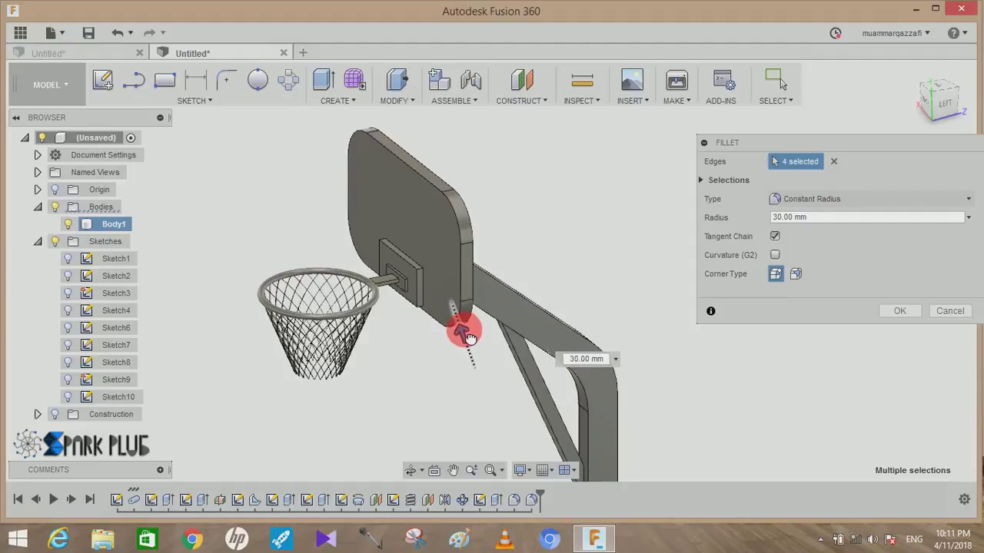
{"action": "left_click", "coordinate": [899, 310]}
{"action": "left_click", "coordinate": [751, 325]}
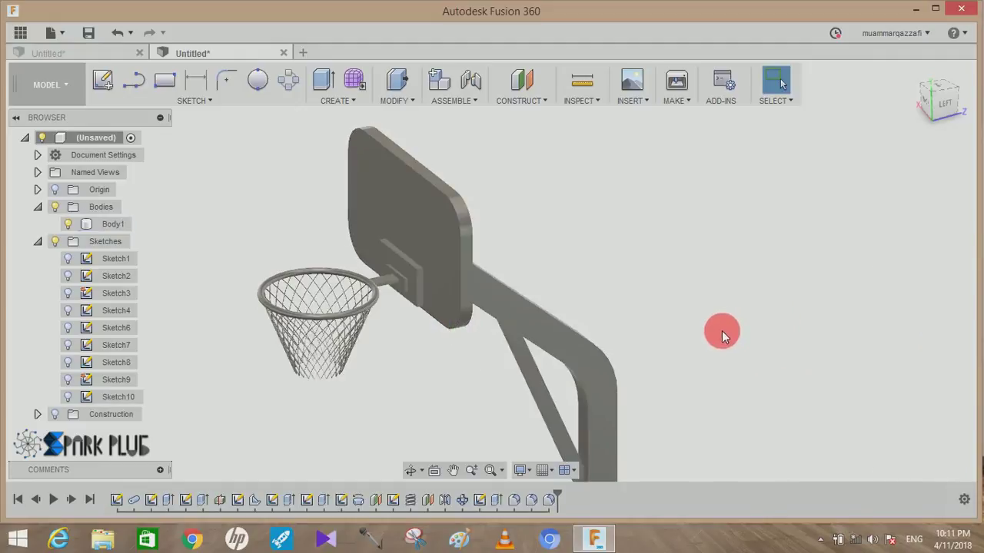
Orbit and zoom around the red and black hoop stand to inspect it from all sides
{"action": "scroll", "coordinate": [696, 200], "scroll_direction": "down", "scroll_amount": 3}
{"action": "mouse_move", "coordinate": [700, 249]}
{"action": "middle_mouse_down", "text": "shift"}
{"action": "mouse_move", "coordinate": [725, 254]}
{"action": "mouse_move", "coordinate": [651, 168]}
{"action": "middle_mouse_up", "text": "shift"}
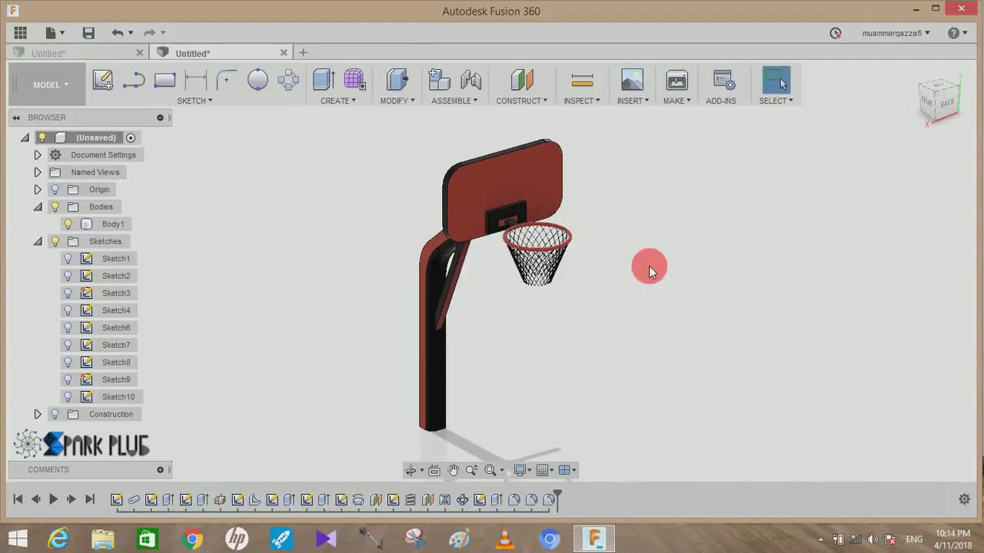
{"action": "mouse_move", "coordinate": [649, 271]}
{"action": "middle_mouse_down", "text": "shift"}
{"action": "mouse_move", "coordinate": [382, 268]}
{"action": "mouse_move", "coordinate": [362, 297]}
{"action": "mouse_move", "coordinate": [596, 272]}
{"action": "mouse_move", "coordinate": [504, 250]}
{"action": "middle_mouse_up", "text": "shift"}
{"action": "scroll", "coordinate": [510, 219], "scroll_direction": "up", "scroll_amount": 5}
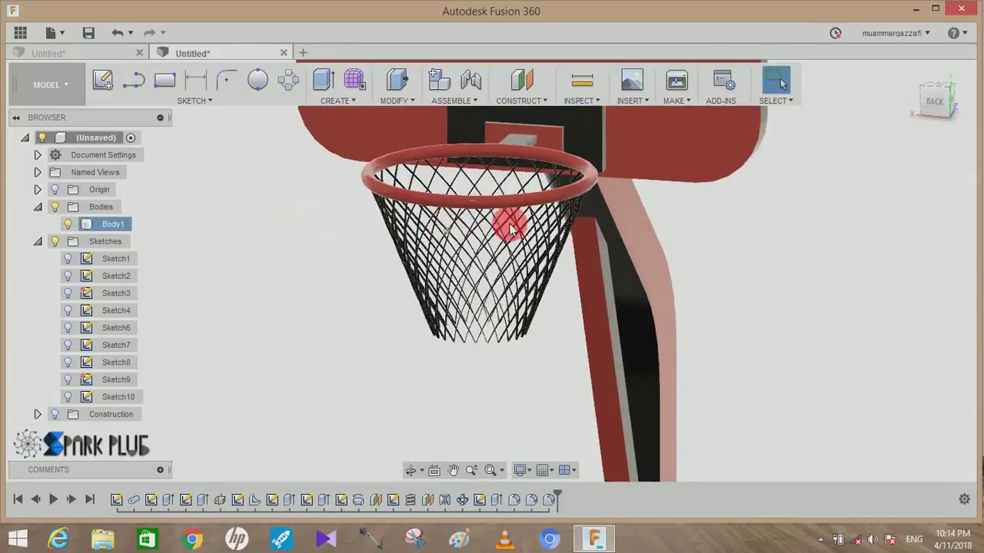
{"action": "scroll", "coordinate": [576, 220], "scroll_direction": "up", "scroll_amount": 3}
{"action": "mouse_move", "coordinate": [576, 220]}
{"action": "middle_mouse_down", "text": "shift"}
{"action": "mouse_move", "coordinate": [552, 200]}
{"action": "mouse_move", "coordinate": [546, 223]}
{"action": "middle_mouse_up", "text": "shift"}
{"action": "scroll", "coordinate": [545, 230], "scroll_direction": "down", "scroll_amount": 3}
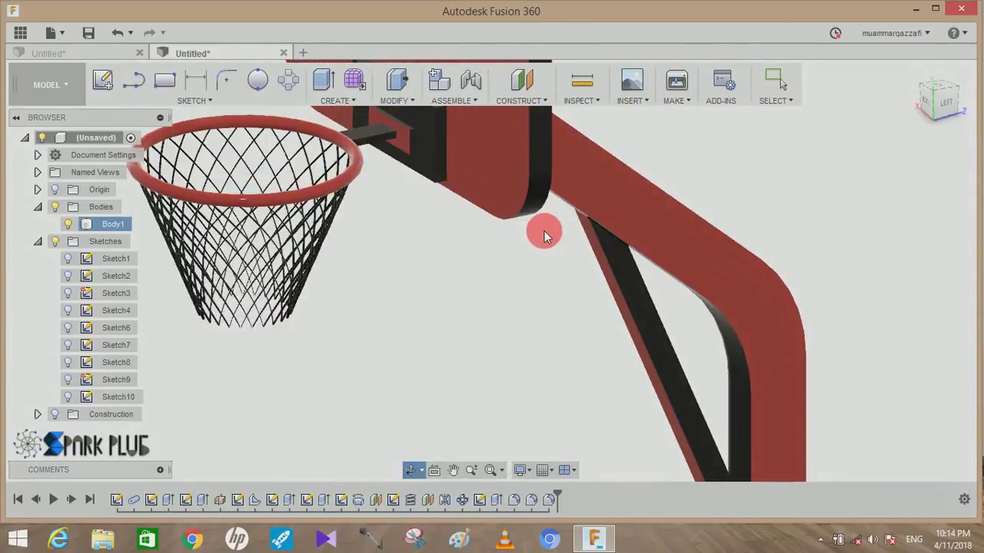
{"action": "scroll", "coordinate": [545, 231], "scroll_direction": "down", "scroll_amount": 2}
{"action": "scroll", "coordinate": [353, 300], "scroll_direction": "down", "scroll_amount": 2}
{"action": "scroll", "coordinate": [354, 302], "scroll_direction": "down", "scroll_amount": 2}
{"action": "mouse_move", "coordinate": [373, 307]}
{"action": "middle_mouse_down", "text": "shift"}
{"action": "mouse_move", "coordinate": [400, 291]}
{"action": "mouse_move", "coordinate": [534, 292]}
{"action": "mouse_move", "coordinate": [656, 363]}
{"action": "middle_mouse_up", "text": "shift"}
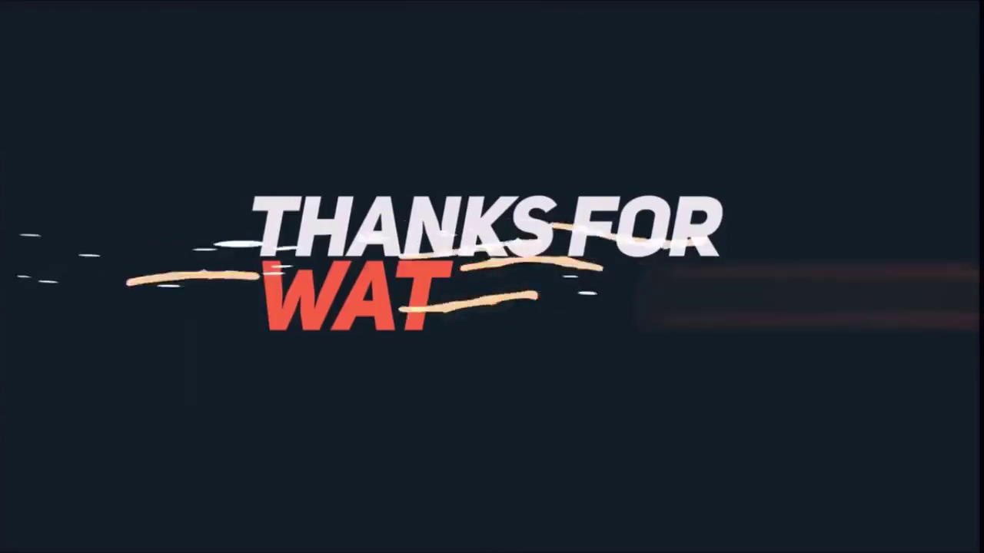